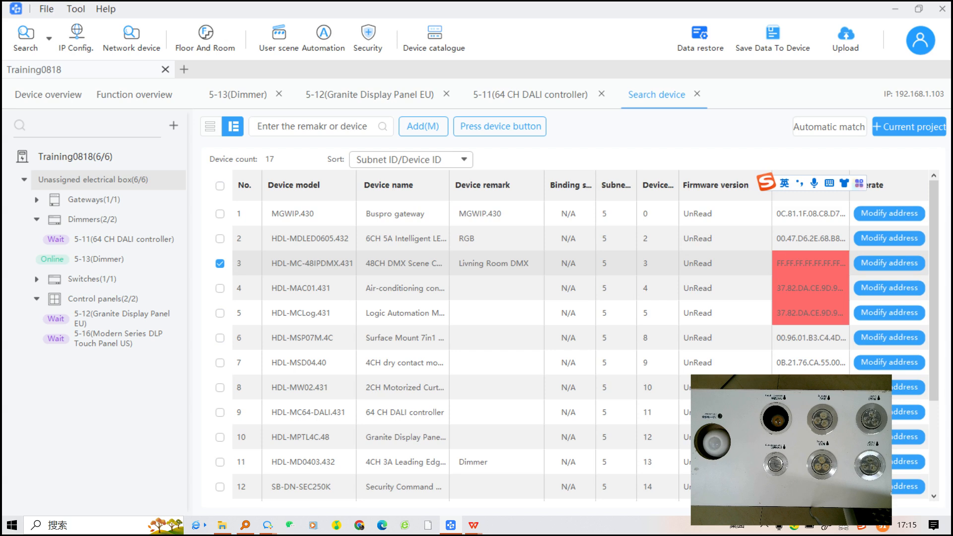
# - Add the Livning Room DMX scene controller to the current project and open its channel settings
pyautogui.click(910, 127)
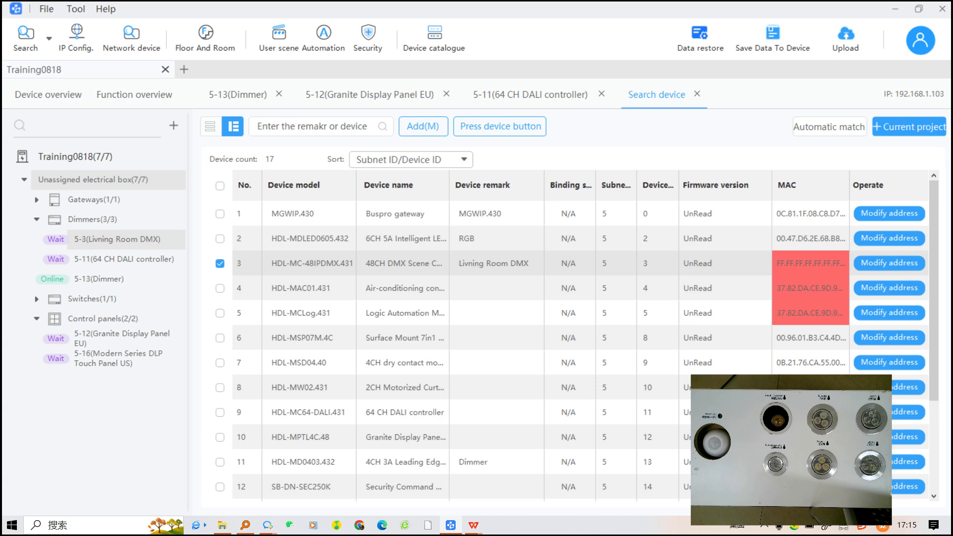
pyautogui.doubleClick(117, 239)
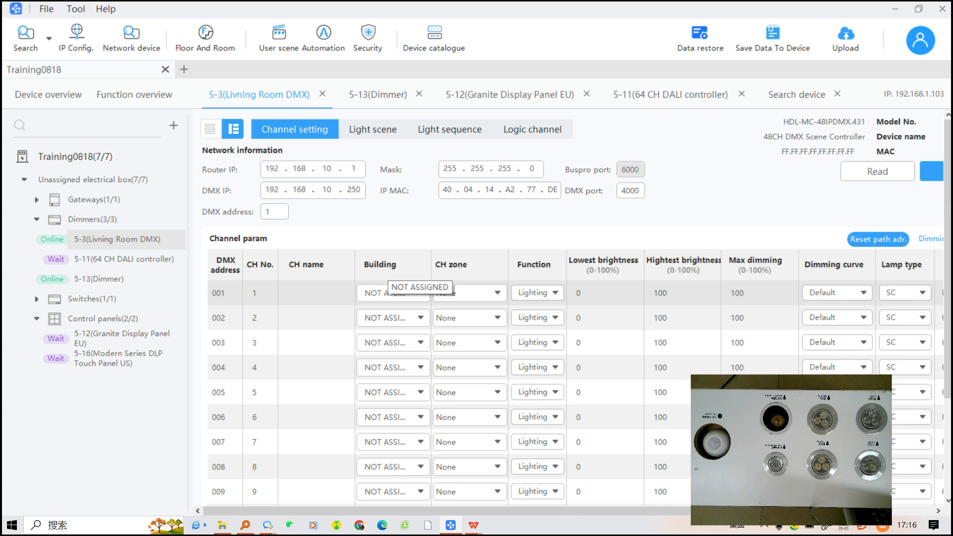
# - Assign channels 1, 2 and 3 to the living room on floor F1 as their building location
pyautogui.click(392, 293)
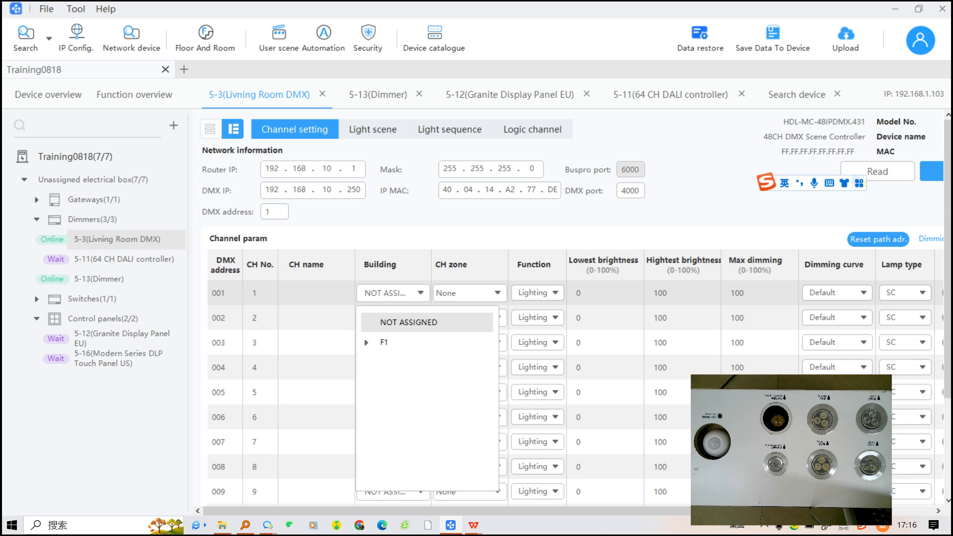
pyautogui.click(367, 342)
pyautogui.click(414, 362)
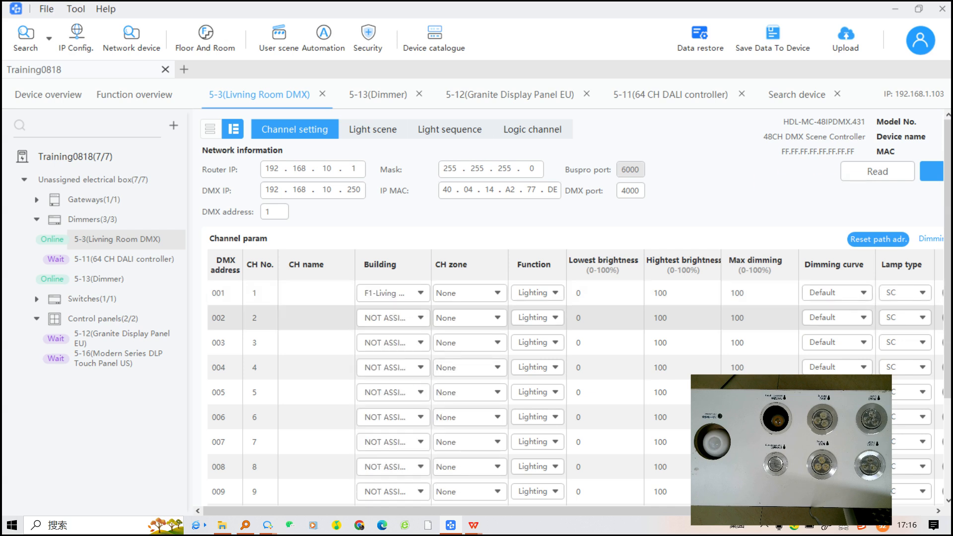
pyautogui.click(392, 318)
pyautogui.click(367, 366)
pyautogui.click(414, 385)
pyautogui.click(392, 342)
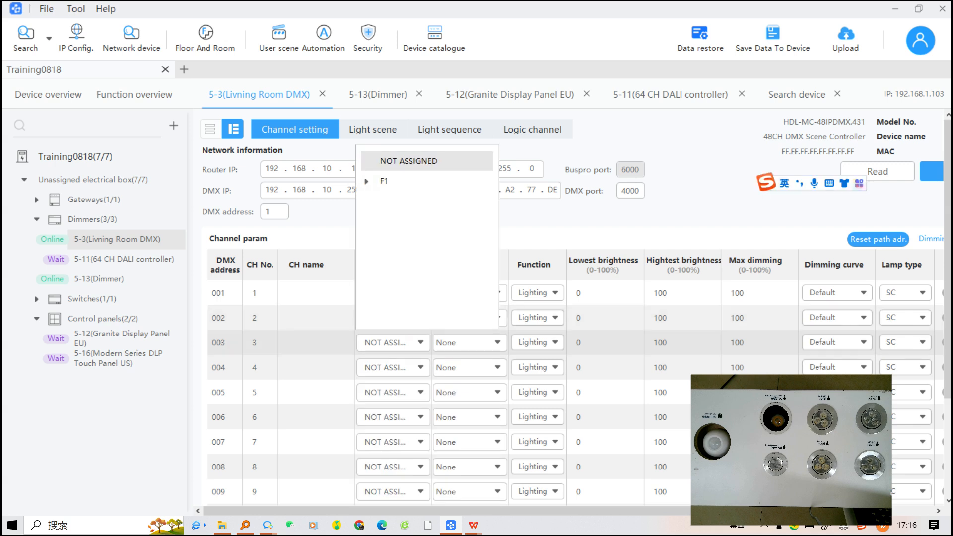
pyautogui.click(366, 181)
pyautogui.click(414, 201)
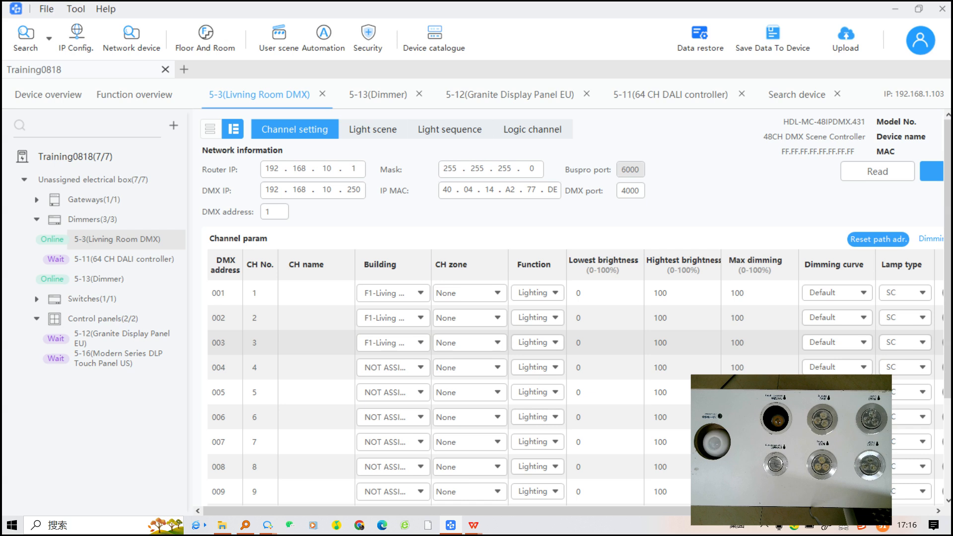
# - Create a channel zone named "Living Room" for the DMX controller
pyautogui.click(470, 293)
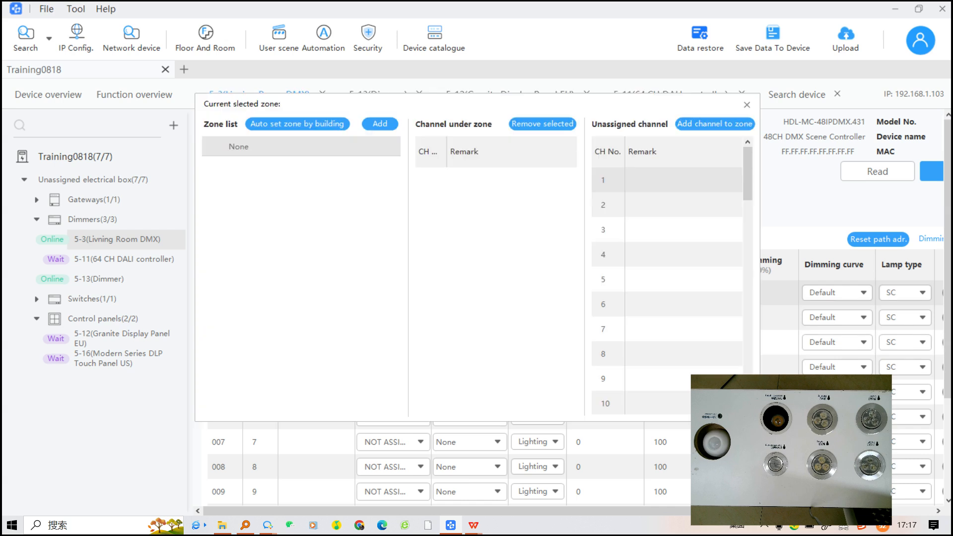
pyautogui.click(380, 124)
pyautogui.click(279, 167)
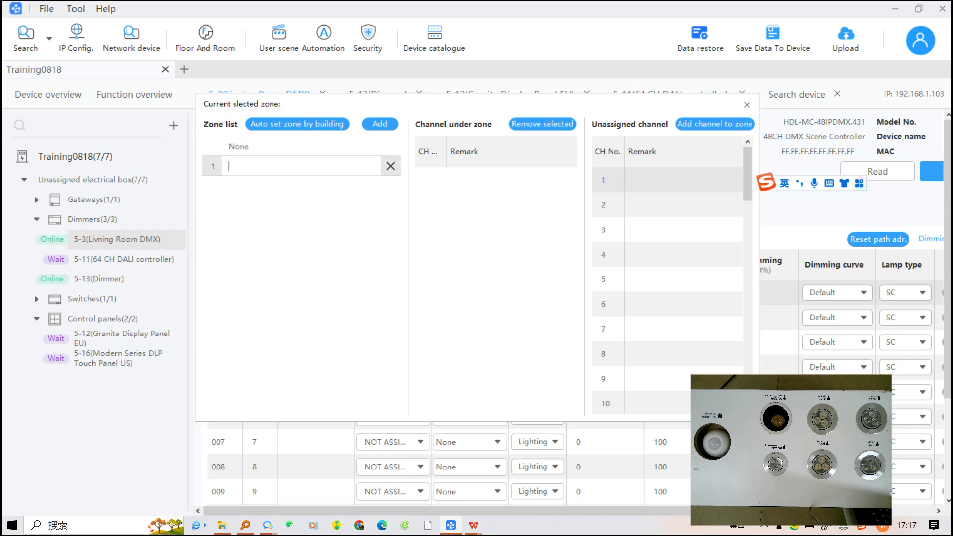
pyautogui.press('capslock')
pyautogui.write('Living')
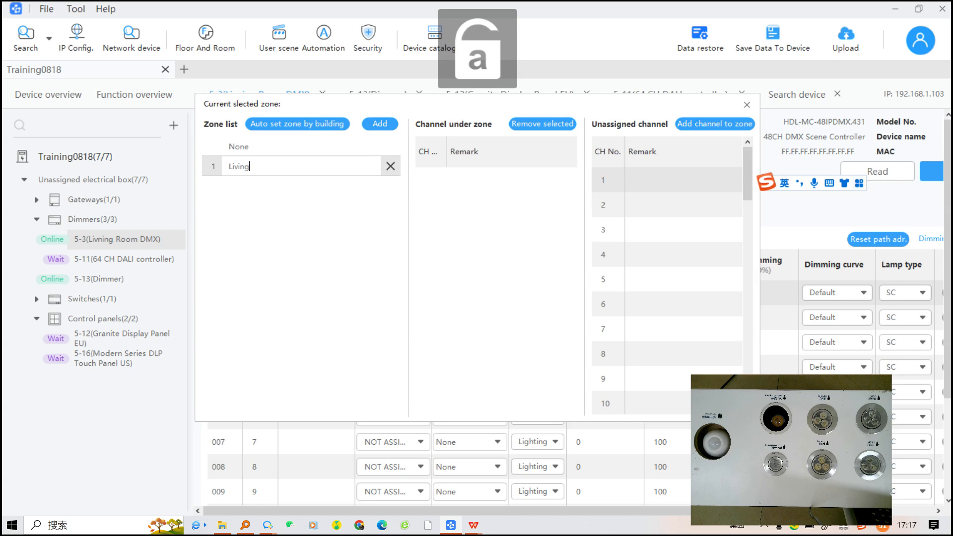
pyautogui.press('capslock')
pyautogui.write('R')
pyautogui.press('capslock')
pyautogui.write('oom')
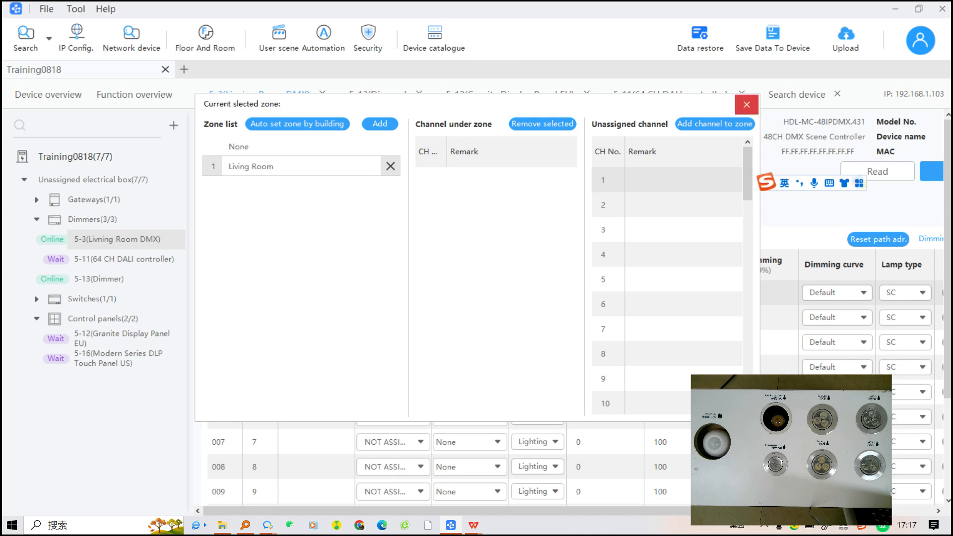
# - Add channels 1, 2 and 3 to the Living Room zone and close the zone settings
pyautogui.click(715, 124)
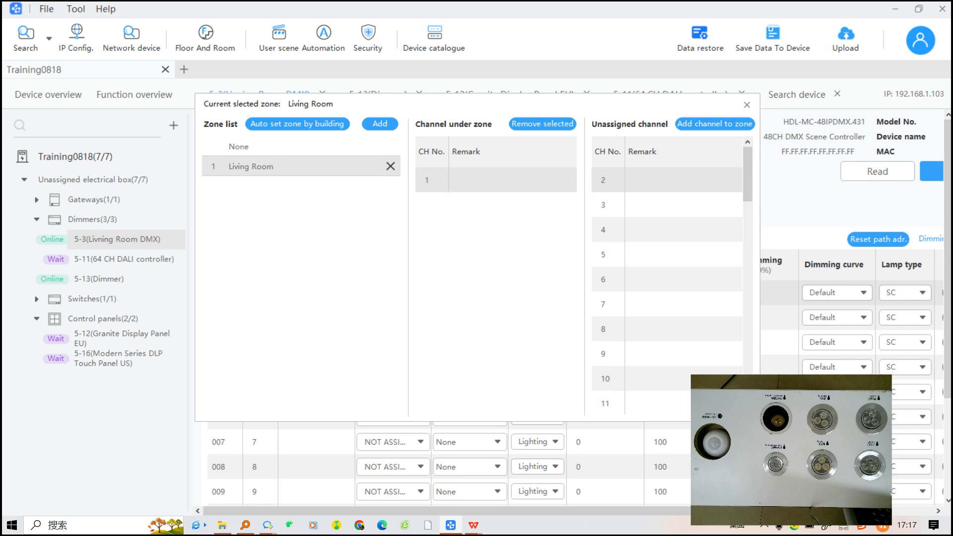
pyautogui.click(715, 125)
pyautogui.click(715, 124)
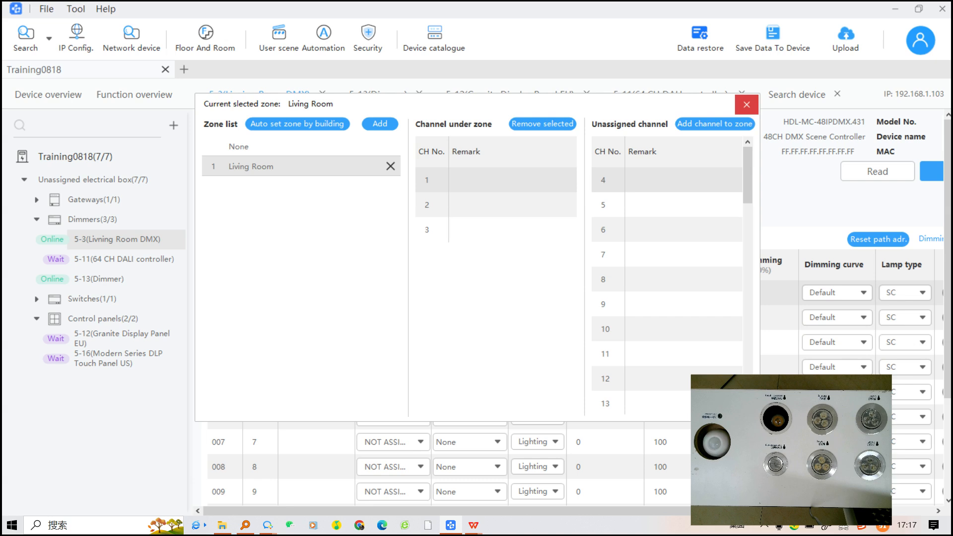
pyautogui.click(747, 105)
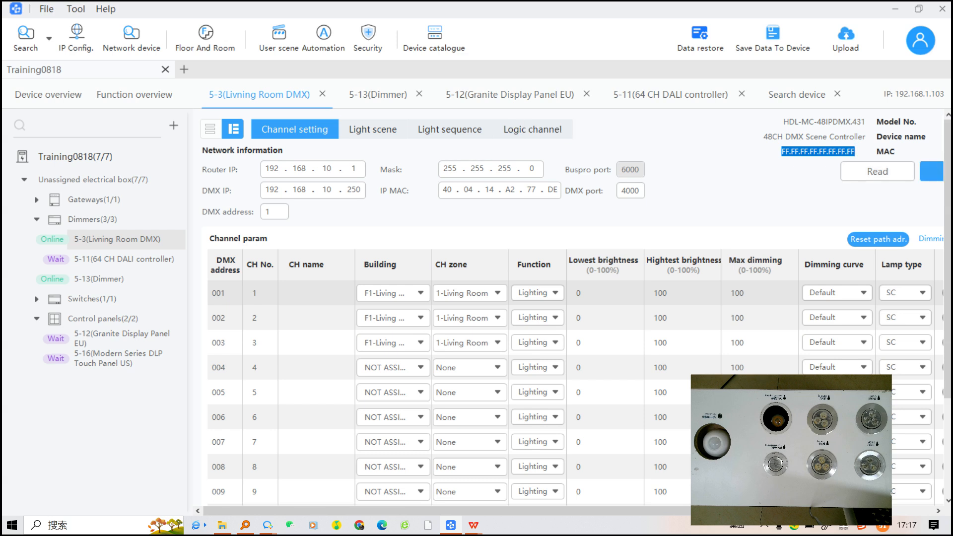
# - Name channels 1, 2 and 3 Red, Green and Blue, and save the settings to the controller
pyautogui.click(313, 293)
pyautogui.press('capslock')
pyautogui.write('R')
pyautogui.press('capslock')
pyautogui.write('ed')
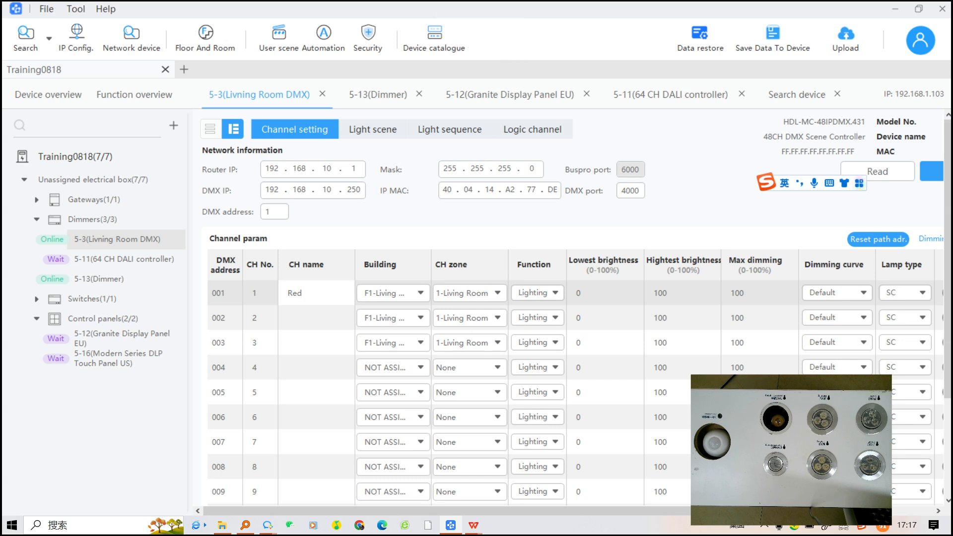
pyautogui.press('Return')
pyautogui.press('capslock')
pyautogui.press('capslock')
pyautogui.write('Green')
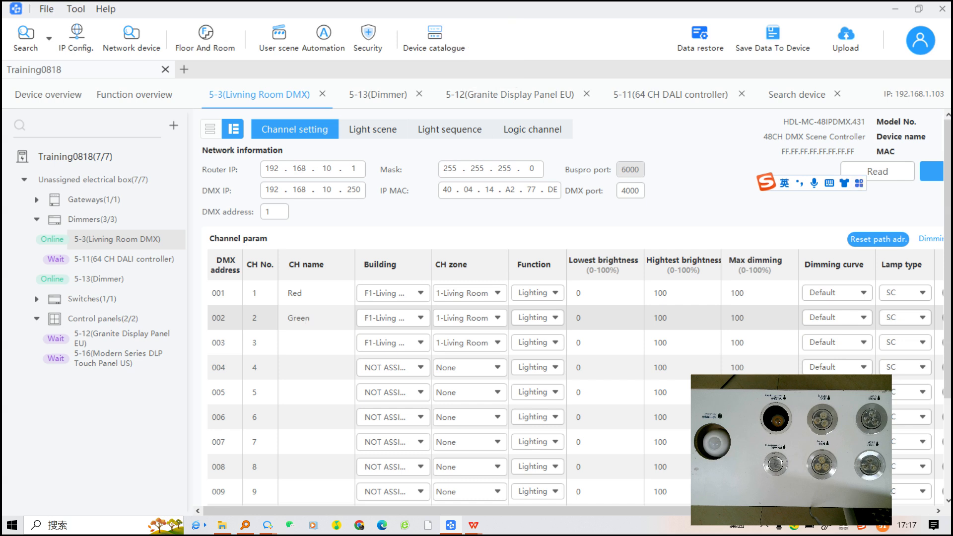
pyautogui.press('Return')
pyautogui.press('capslock')
pyautogui.write('B')
pyautogui.press('capslock')
pyautogui.write('lue')
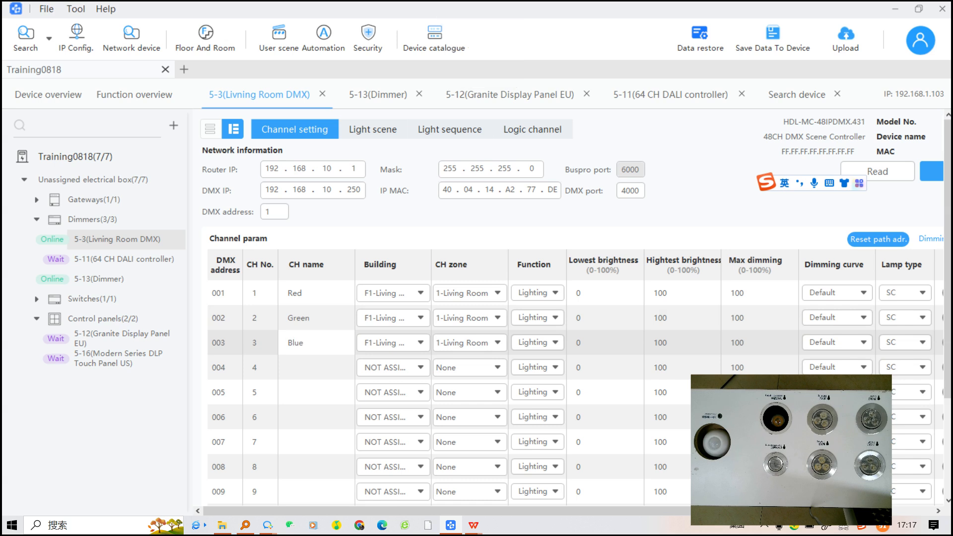
pyautogui.click(932, 171)
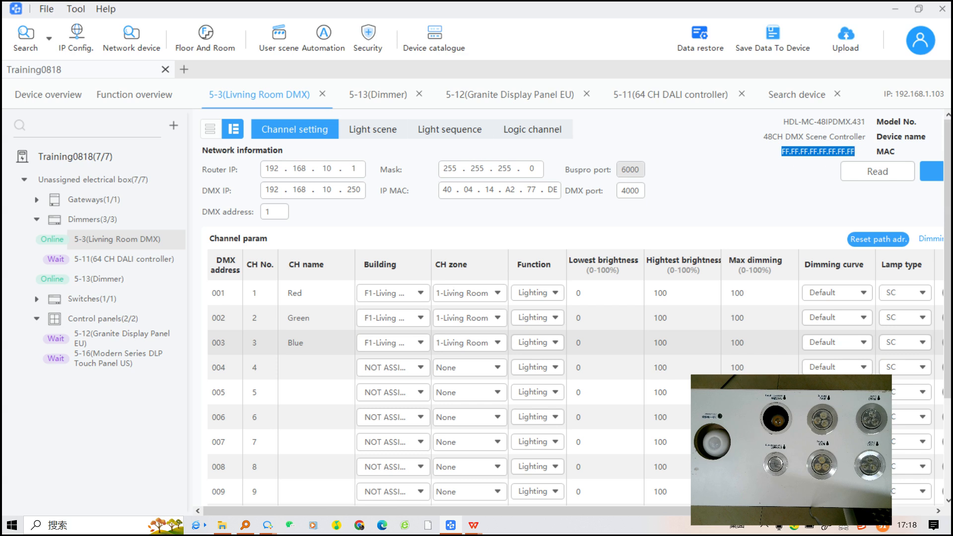
# - Try a lowest brightness of 20 on the Red channel and restore it to 0
pyautogui.doubleClick(591, 293)
pyautogui.write('20')
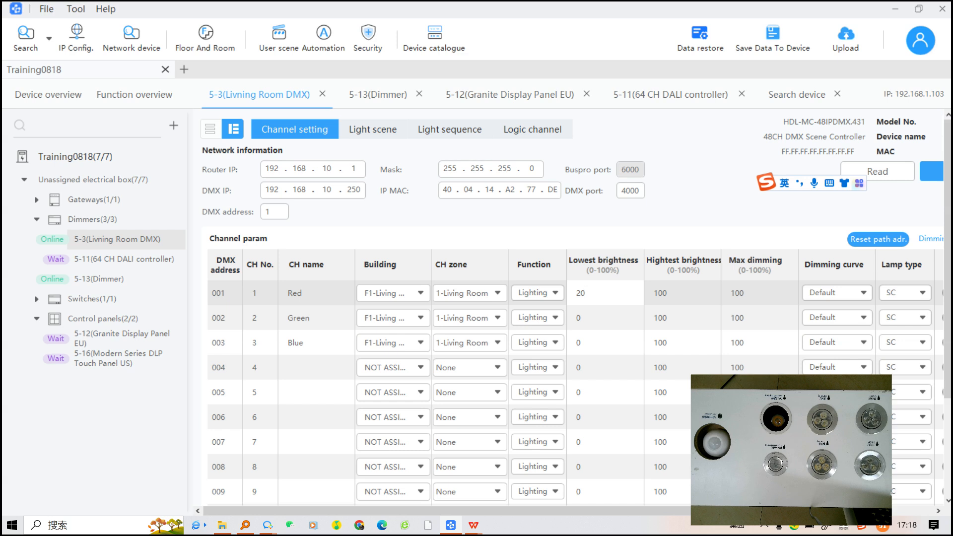
pyautogui.click(577, 293)
pyautogui.press('Tab')
pyautogui.click(581, 293)
pyautogui.write('0')
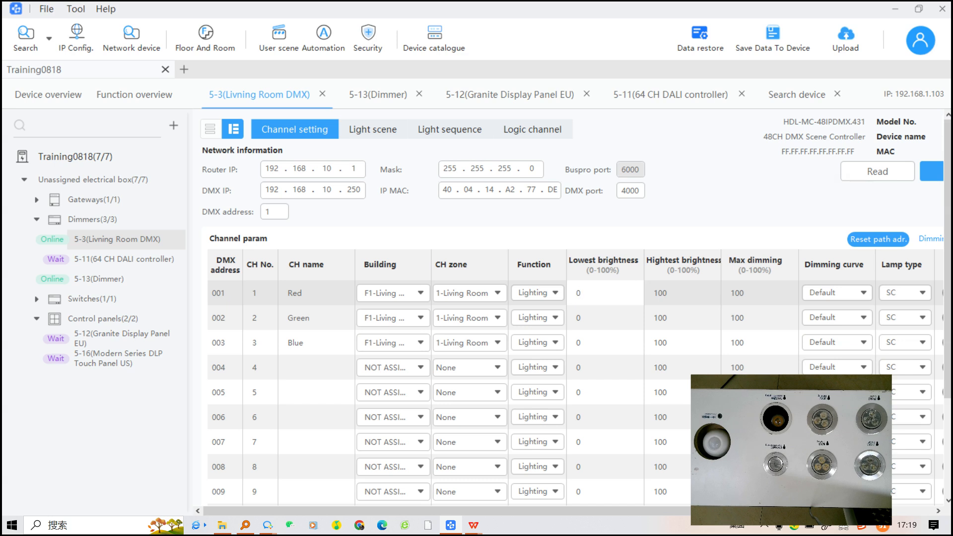
# - Try a highest brightness of 80 on the Red channel and restore it to 100
pyautogui.press('Tab')
pyautogui.write('80')
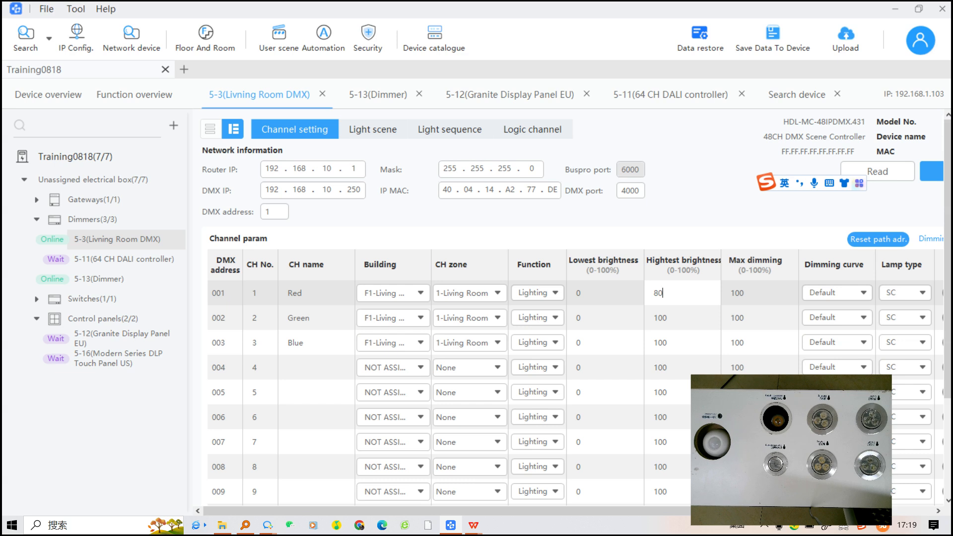
pyautogui.press('BackSpace')
pyautogui.press('BackSpace')
pyautogui.write('100')
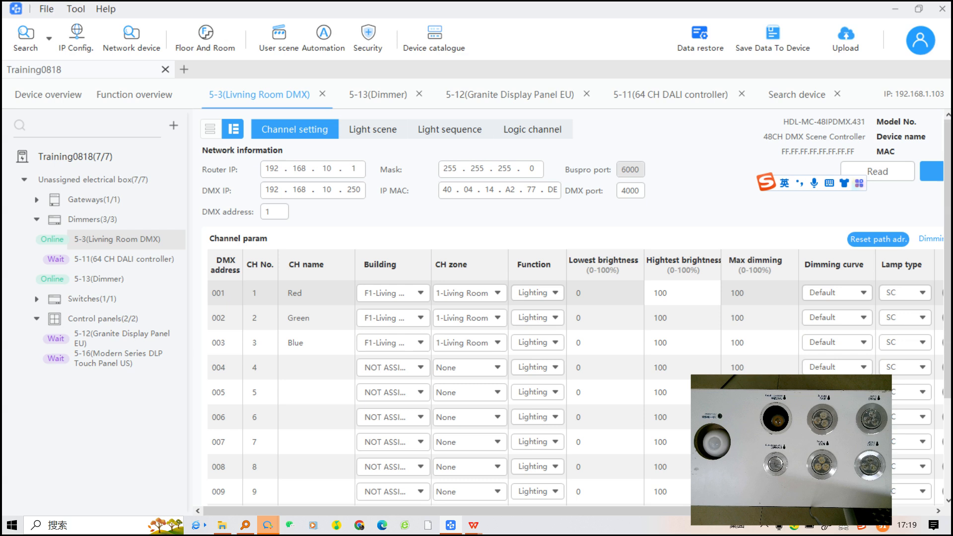
# - Examine the dimming curves Custom-1, Custom-2 and Custom-3 and their dimming levels per brightness, and close the curve view
pyautogui.moveTo(621, 511); pyautogui.dragTo(642, 511)
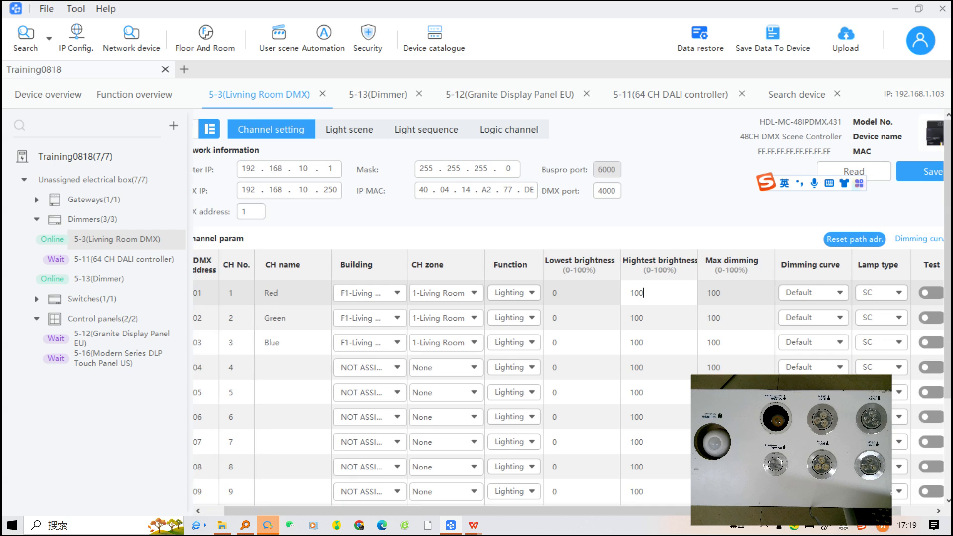
pyautogui.click(919, 239)
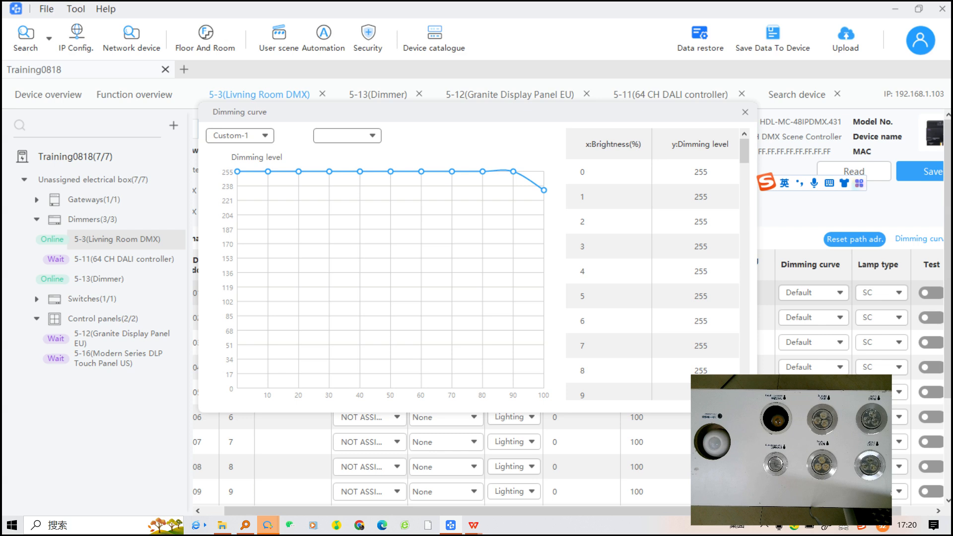
pyautogui.click(240, 135)
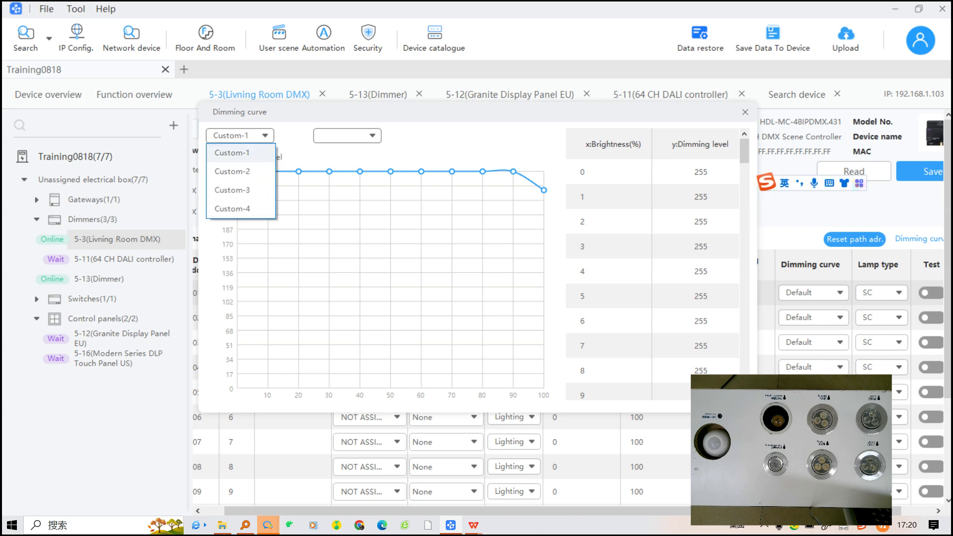
pyautogui.click(233, 171)
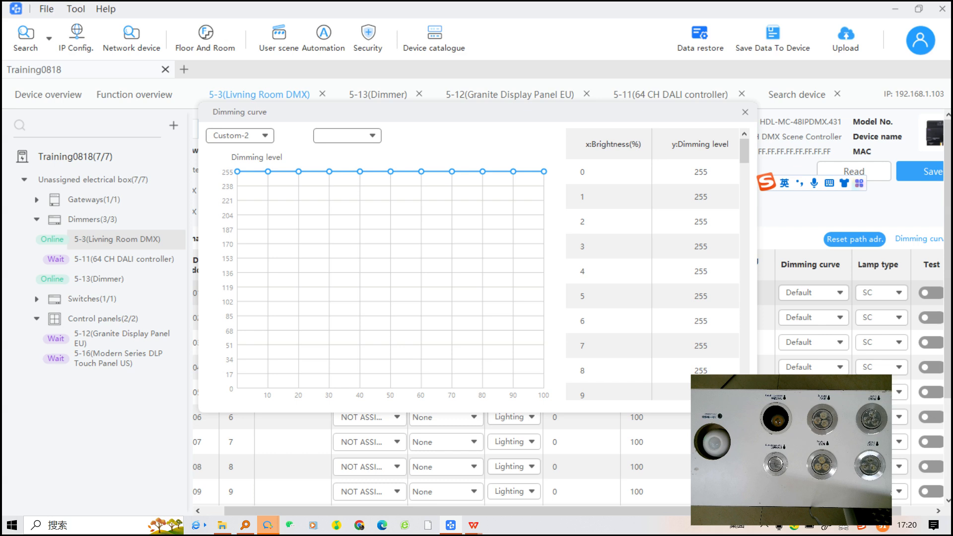
pyautogui.click(241, 136)
pyautogui.click(232, 190)
pyautogui.doubleClick(701, 172)
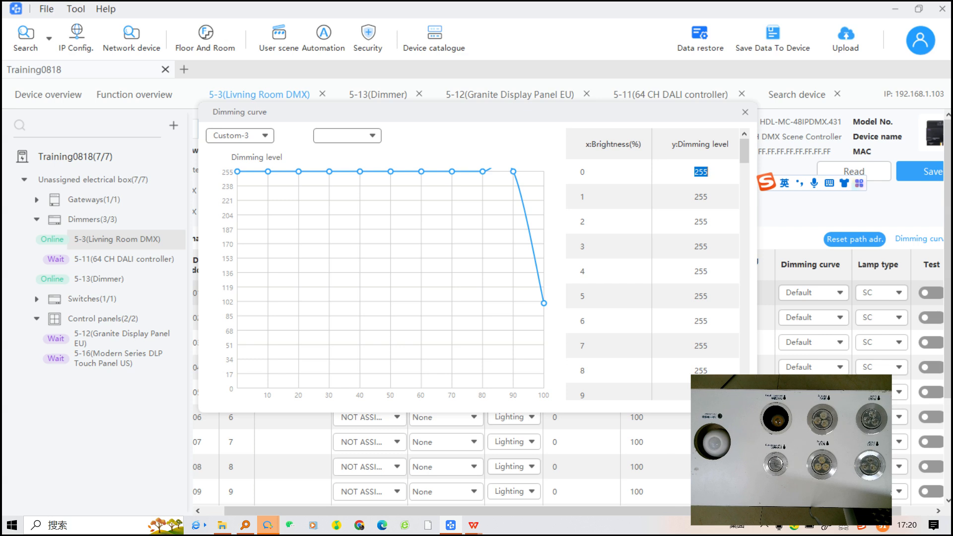
pyautogui.click(745, 112)
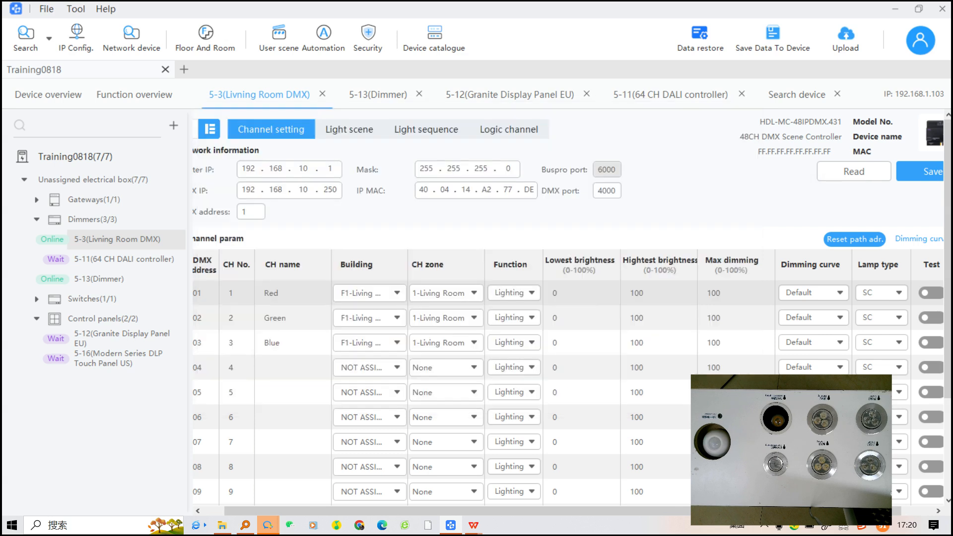
# - Bring up the path address reset for the DMX channels and cancel it
pyautogui.moveTo(596, 511); pyautogui.dragTo(628, 511)
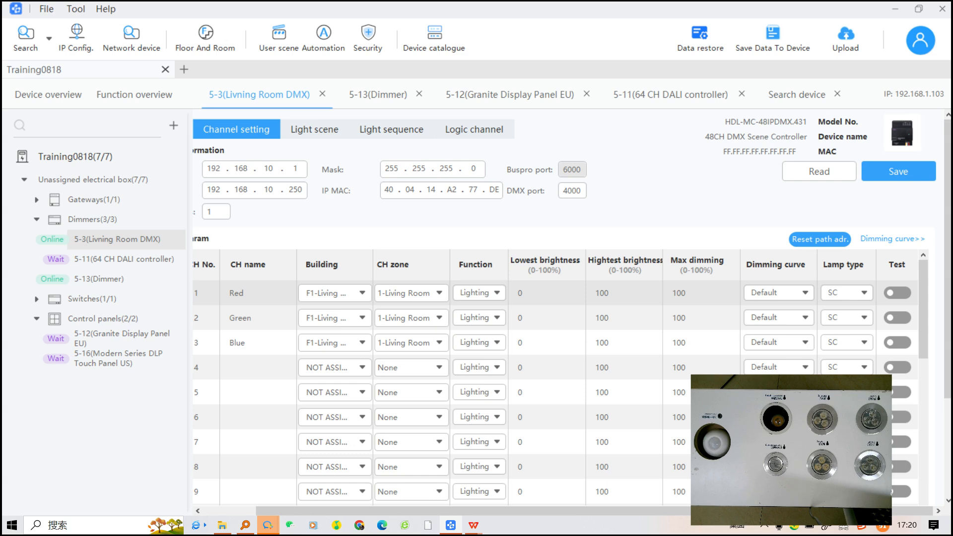
pyautogui.click(820, 240)
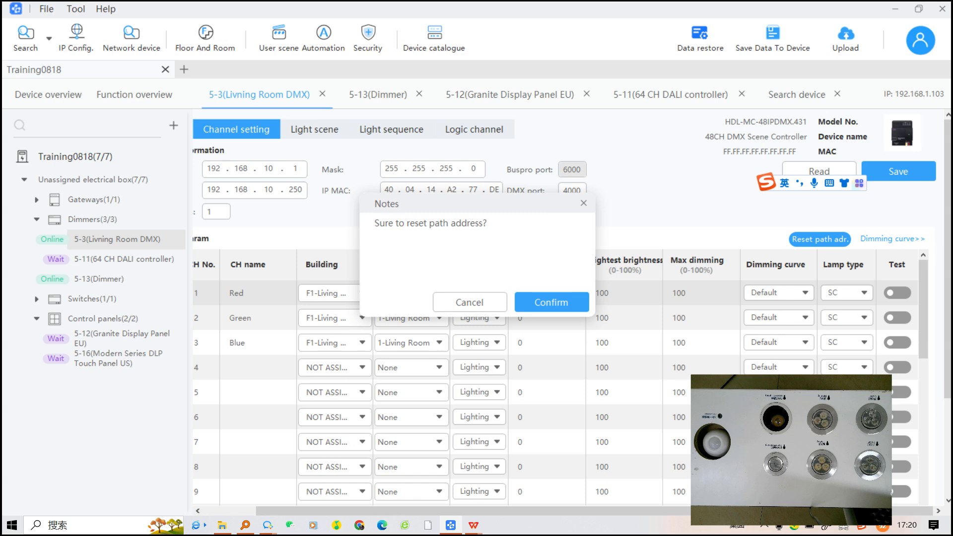
pyautogui.click(470, 303)
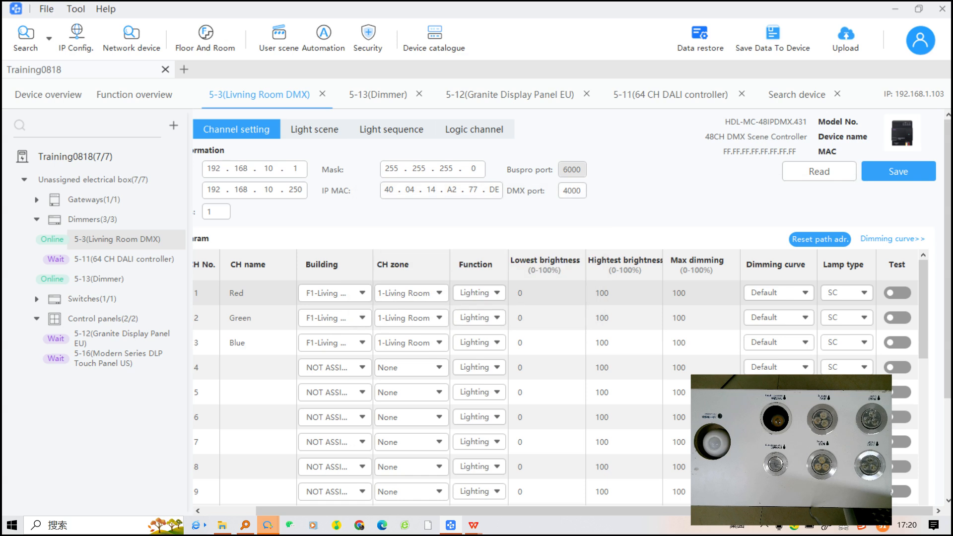
# - Save the channel settings and test the Red channel by switching its output on and off
pyautogui.click(898, 171)
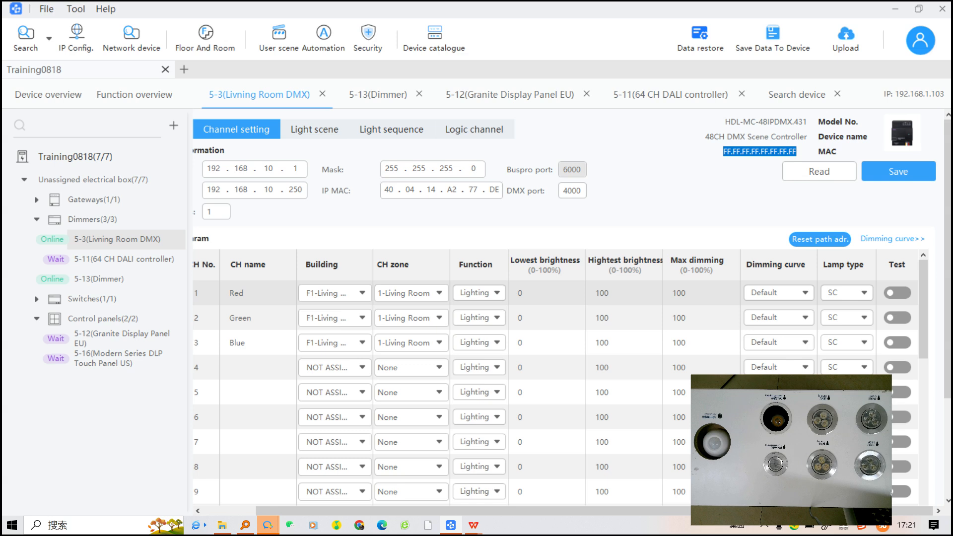
pyautogui.moveTo(497, 511); pyautogui.dragTo(477, 511)
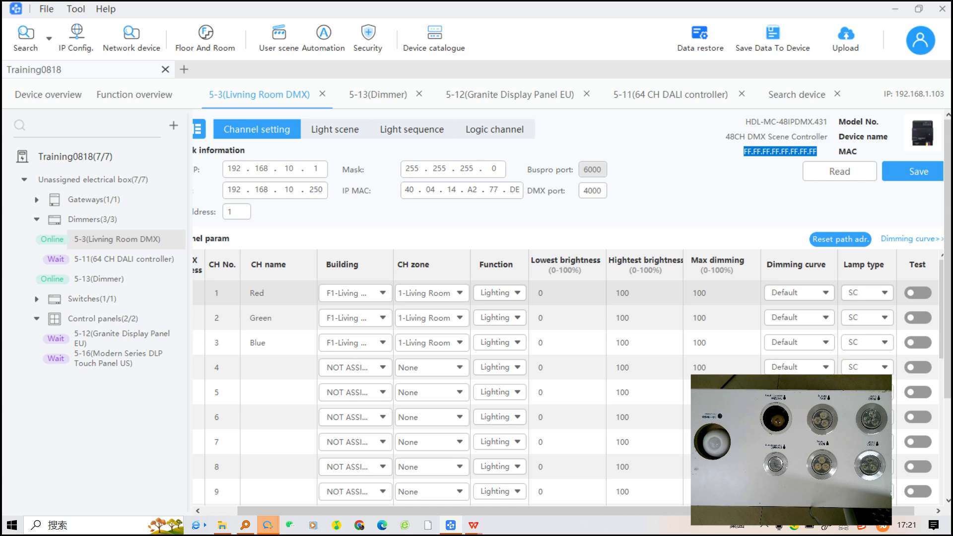
pyautogui.moveTo(576, 511); pyautogui.dragTo(596, 511)
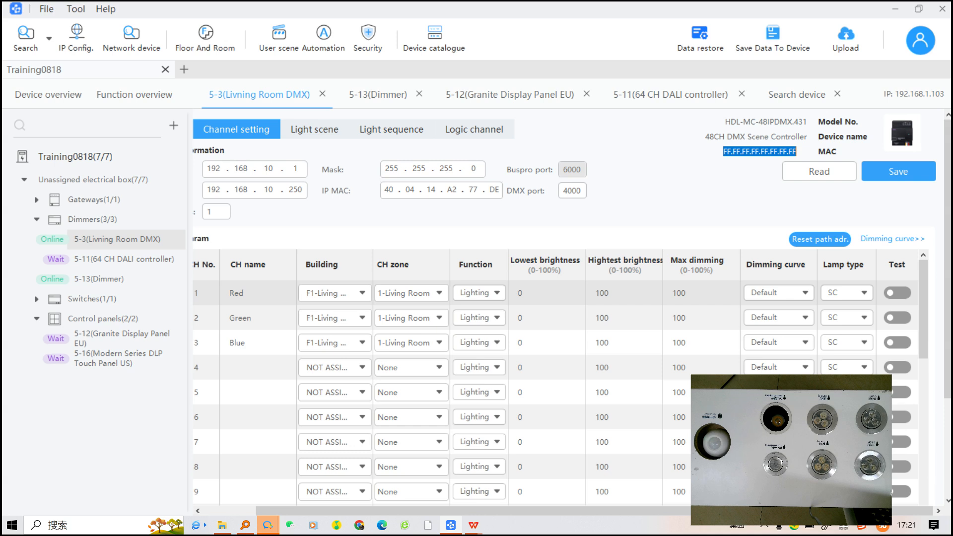
pyautogui.click(898, 293)
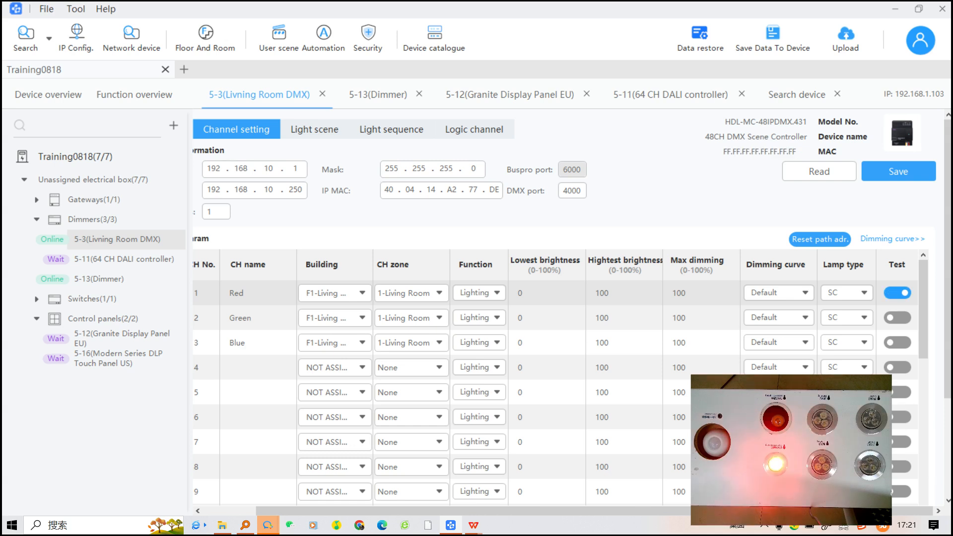
pyautogui.click(898, 293)
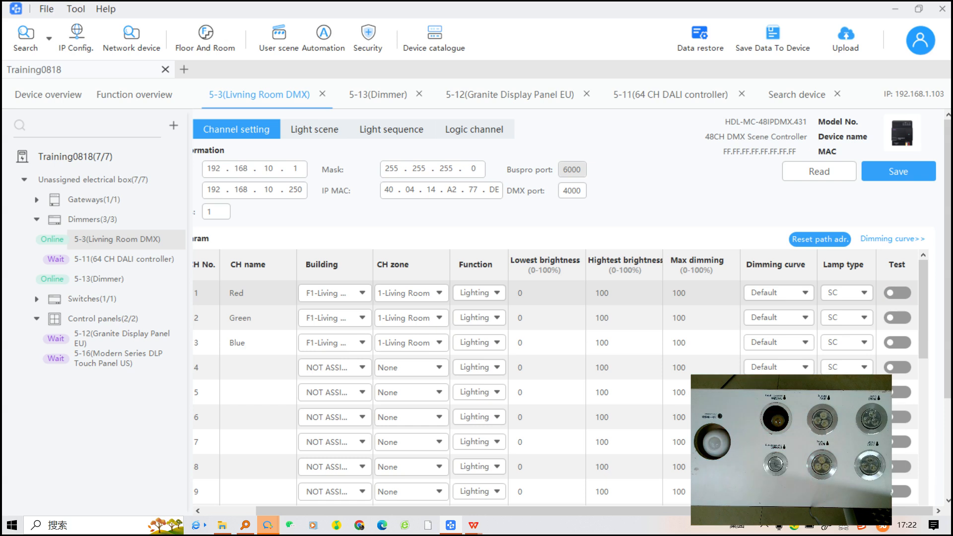
# - Test the Green and Blue channels one after the other by switching each output on and off
pyautogui.click(898, 318)
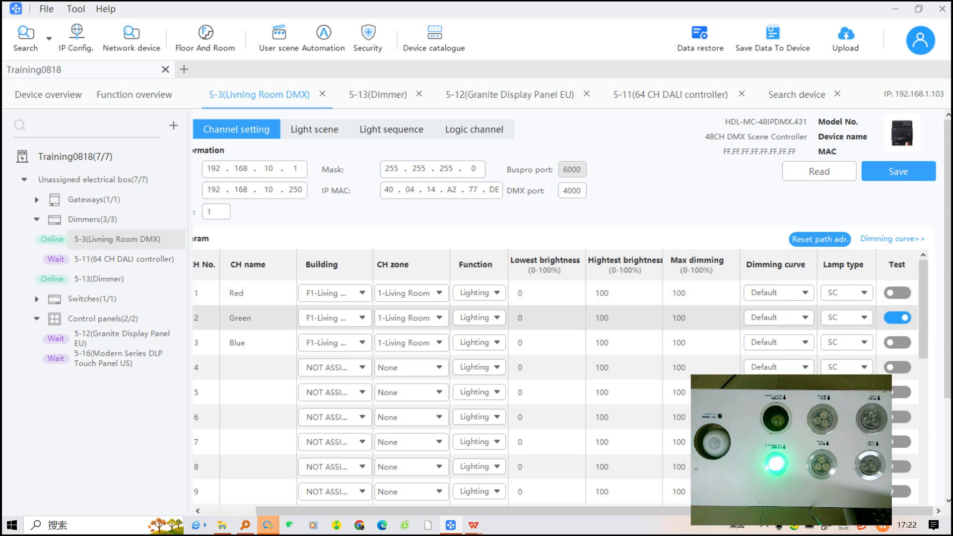
pyautogui.click(897, 318)
pyautogui.click(898, 343)
pyautogui.click(898, 342)
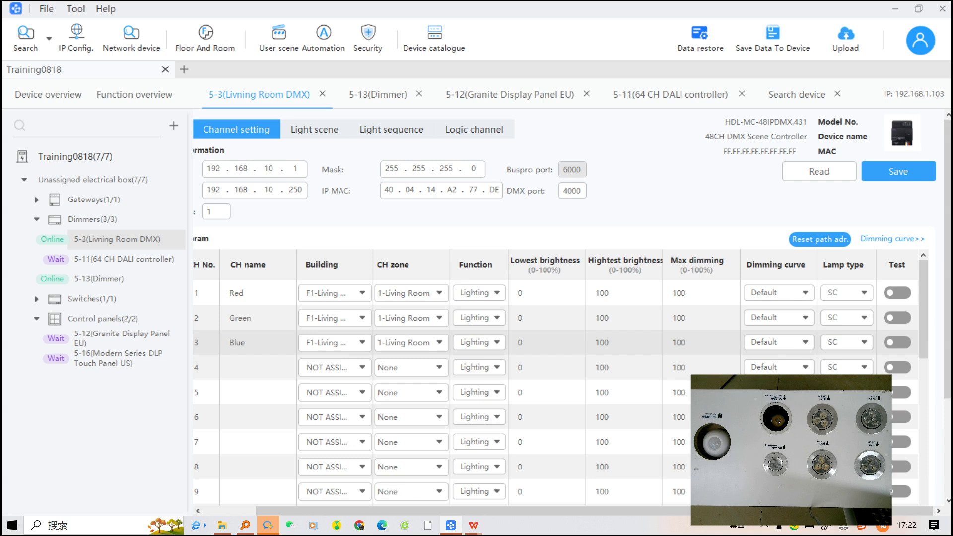
# - Test the mixed colours by switching Red with Blue on and off together, and the same for Red with Green
pyautogui.click(898, 293)
pyautogui.click(898, 343)
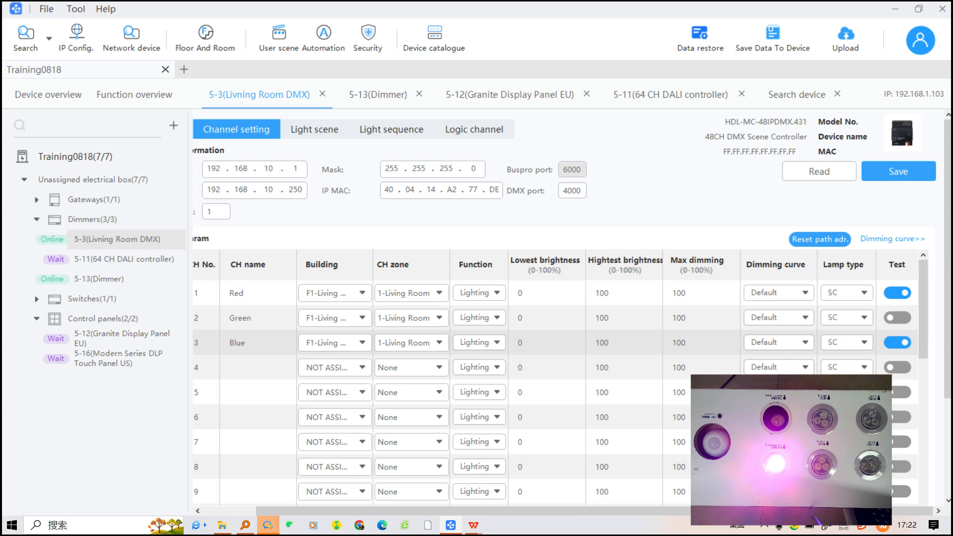
pyautogui.click(898, 293)
pyautogui.click(898, 343)
pyautogui.click(898, 293)
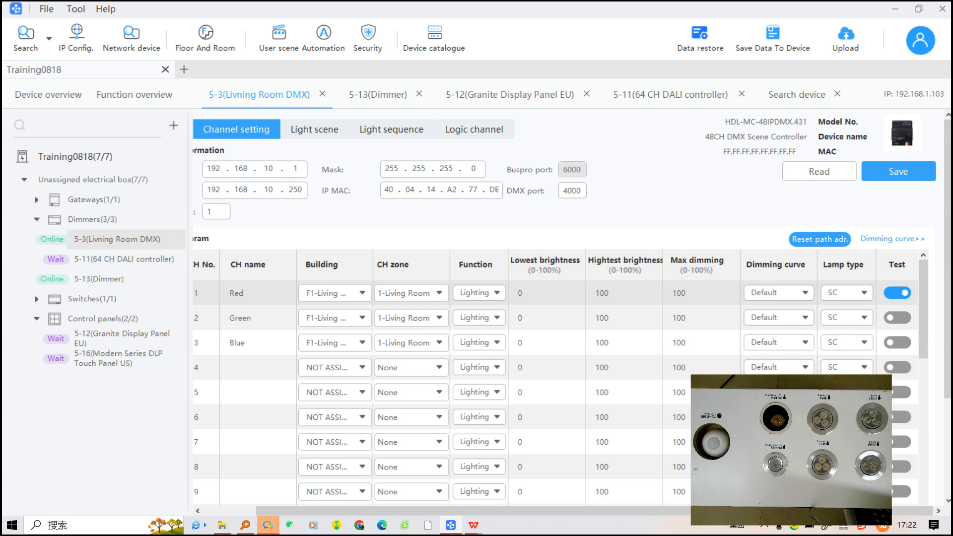
pyautogui.click(898, 318)
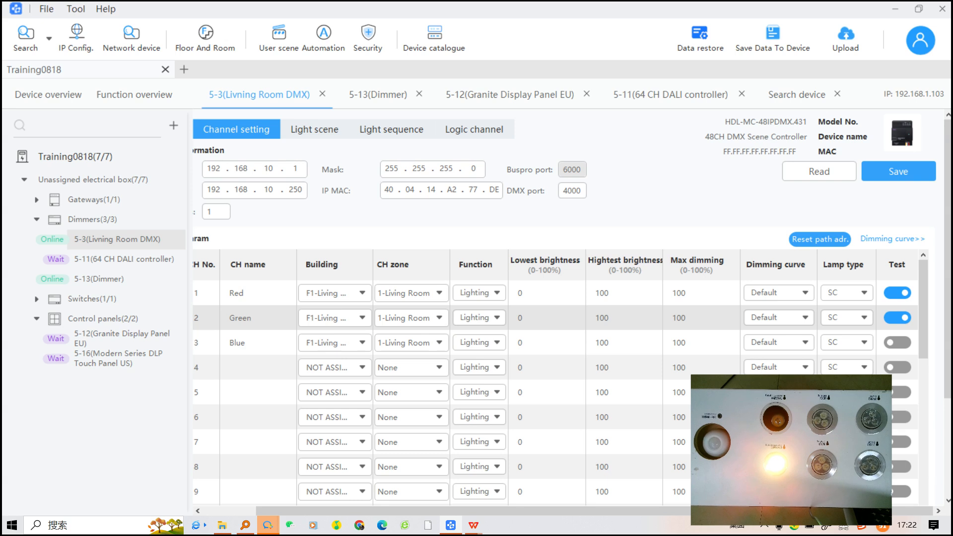
pyautogui.click(897, 293)
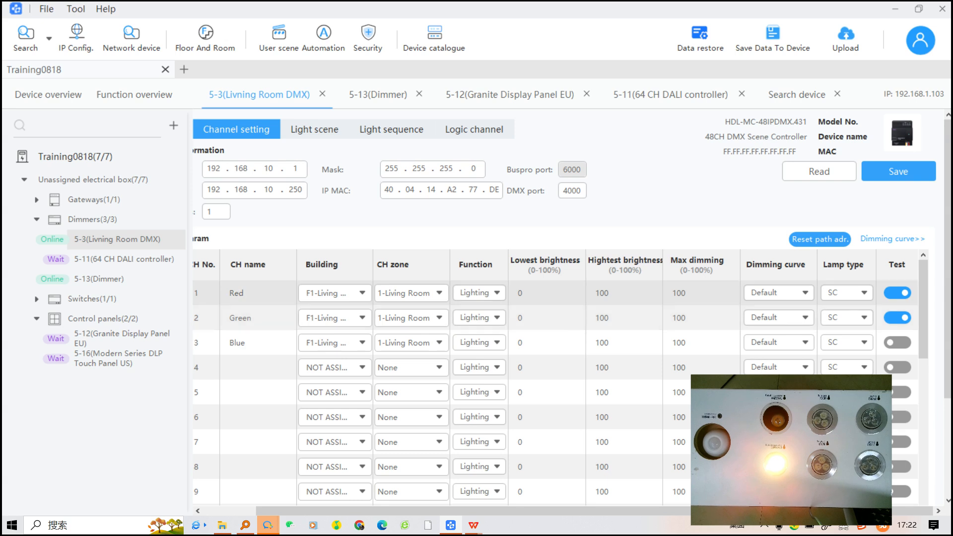
pyautogui.click(897, 318)
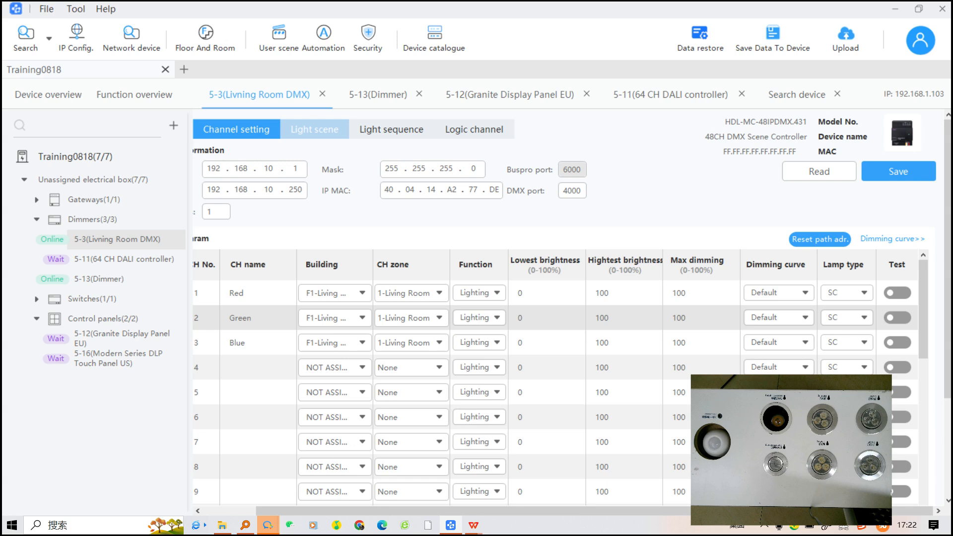
# - Bring up the light scenes of the living room and read scenes 0 to 5 from the device
pyautogui.click(315, 129)
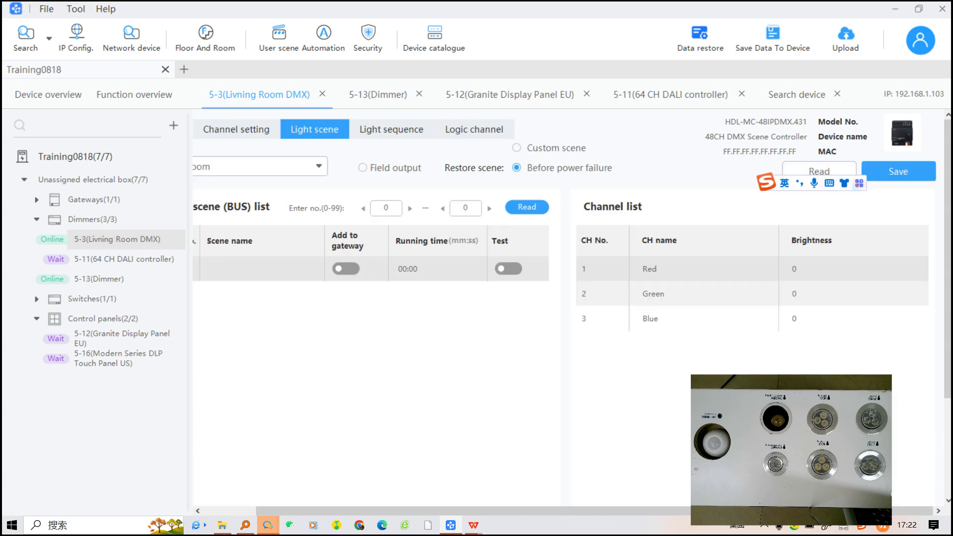
pyautogui.moveTo(427, 510); pyautogui.dragTo(372, 511)
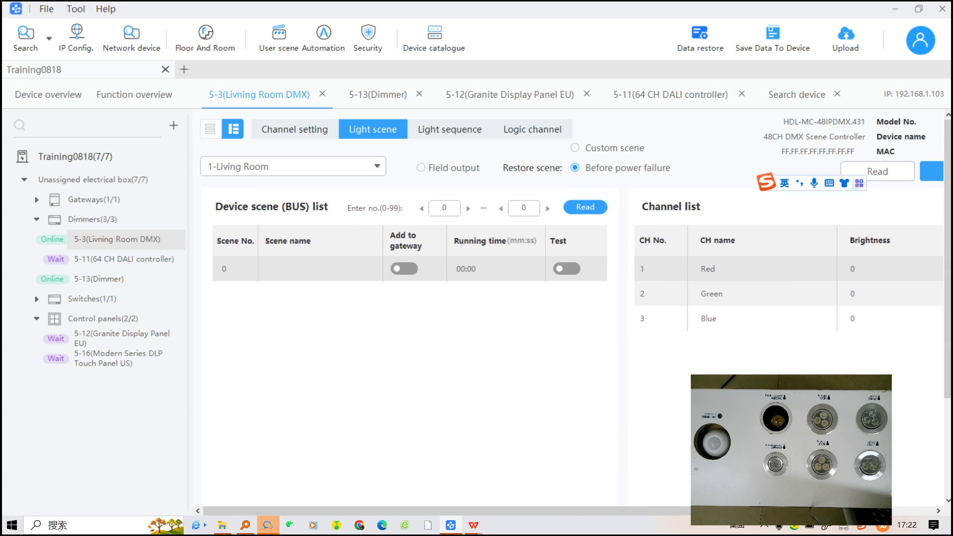
pyautogui.doubleClick(524, 208)
pyautogui.write('5')
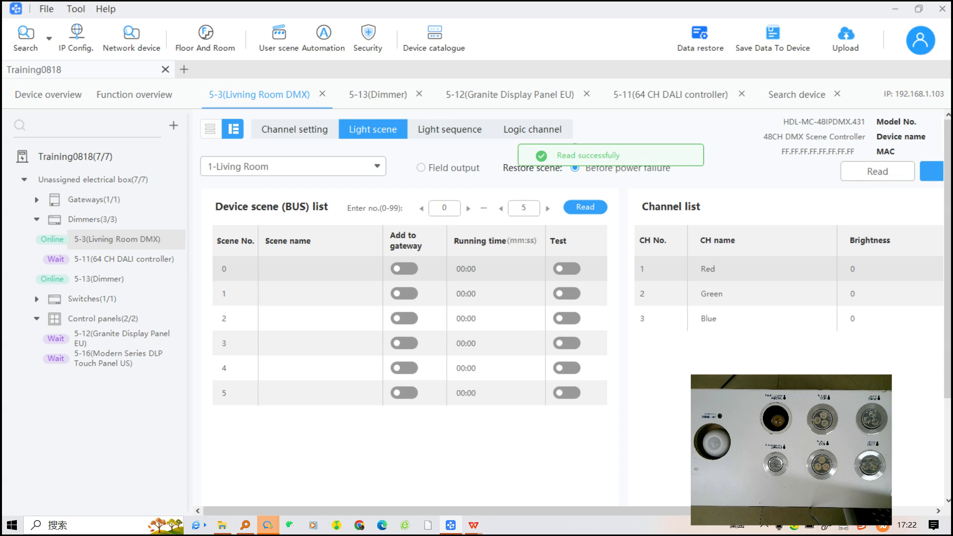
pyautogui.moveTo(546, 511); pyautogui.dragTo(571, 511)
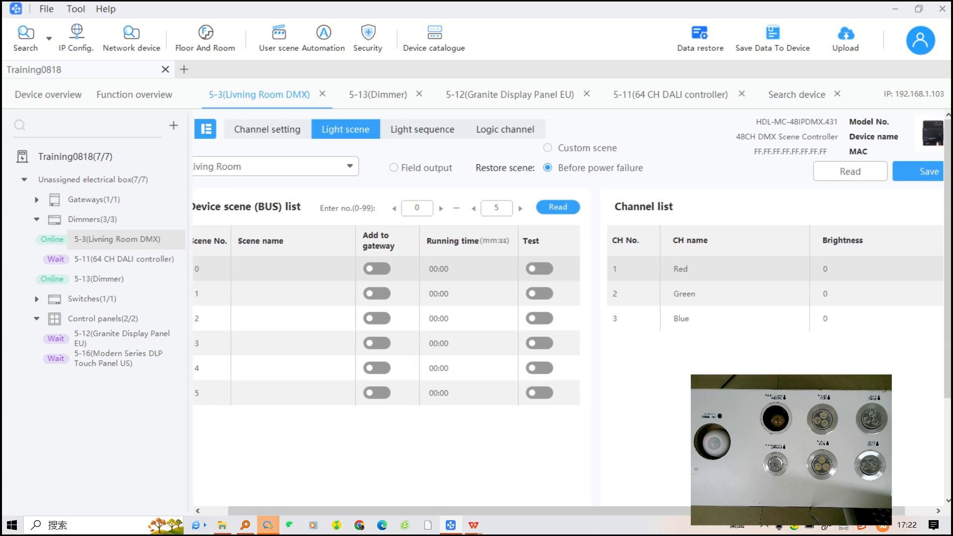
# - Name scene 0 "DMX off" in the device scene list
pyautogui.click(288, 268)
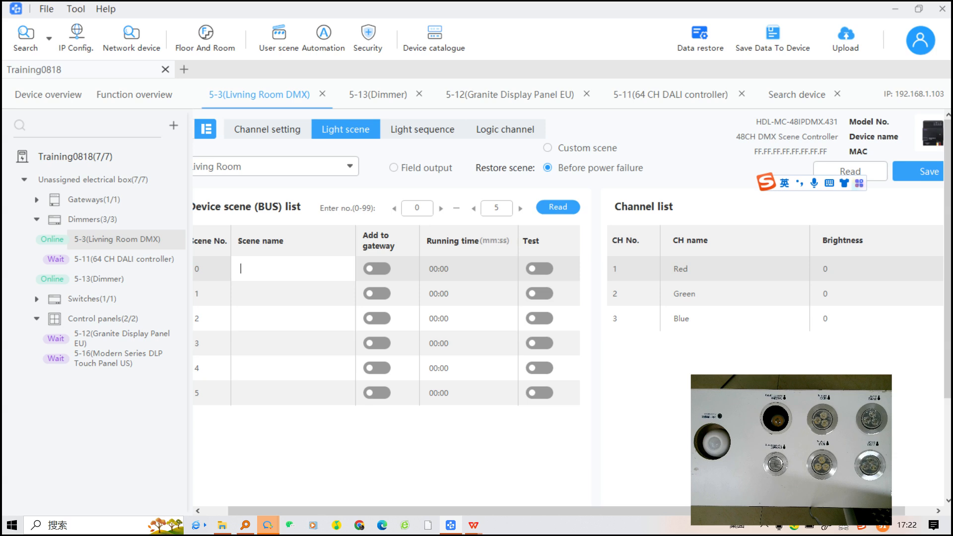
pyautogui.press('Return')
pyautogui.click(288, 269)
pyautogui.press('capslock')
pyautogui.write('DMX')
pyautogui.press('capslock')
pyautogui.write('off')
pyautogui.press('capslock')
# - Name scene 1 "RED" in the device scene list
pyautogui.click(288, 293)
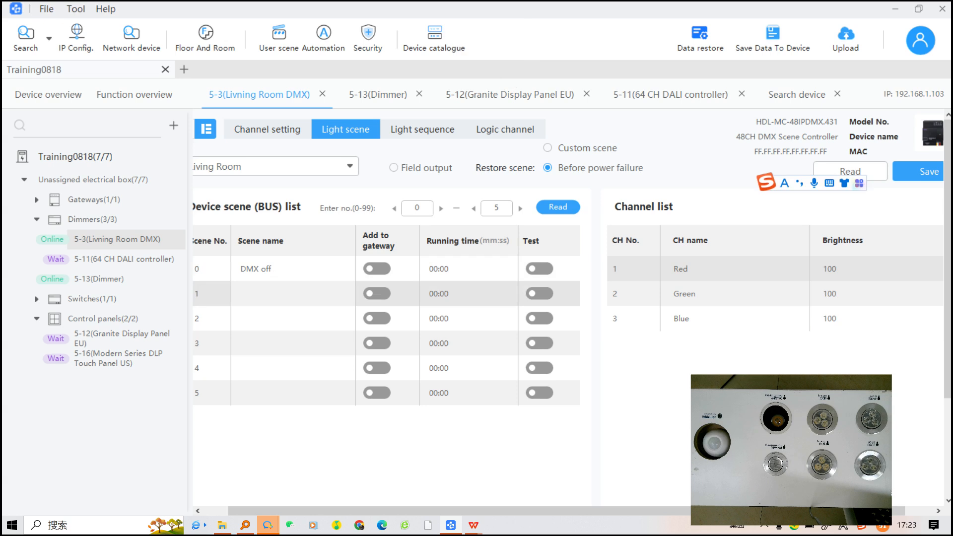
pyautogui.press('capslock')
pyautogui.write('r')
pyautogui.press('capslock')
pyautogui.write('ED')
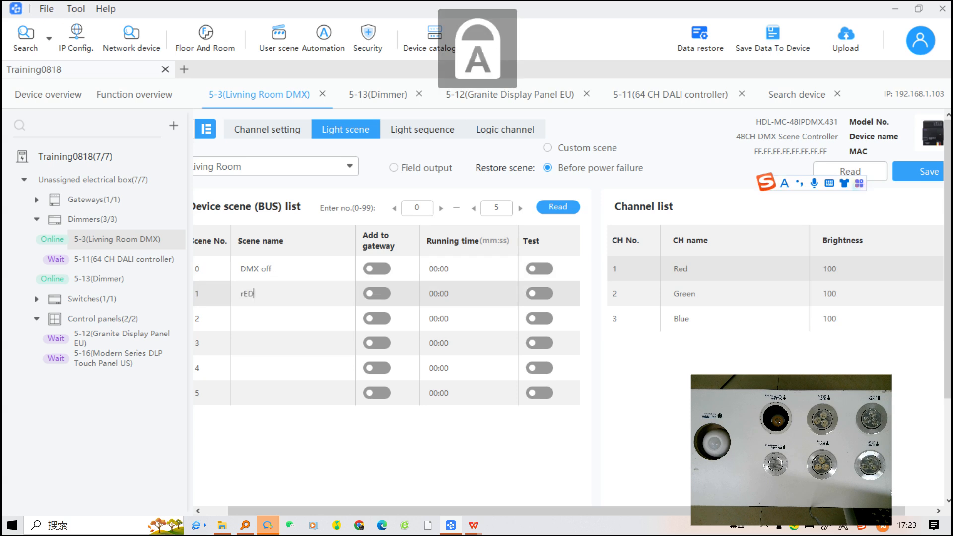
pyautogui.press('BackSpace')
pyautogui.press('BackSpace')
pyautogui.press('capslock')
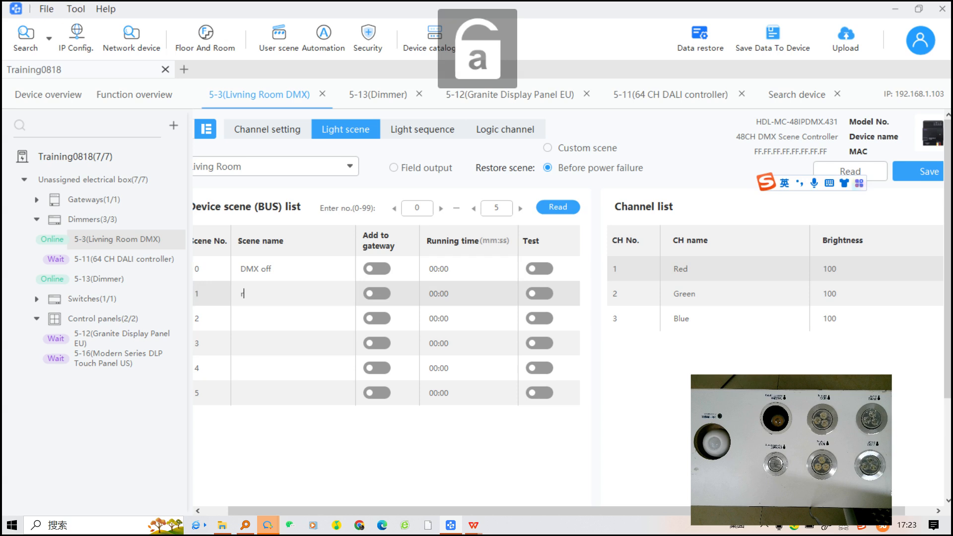
pyautogui.press('BackSpace')
pyautogui.press('capslock')
pyautogui.write('RED')
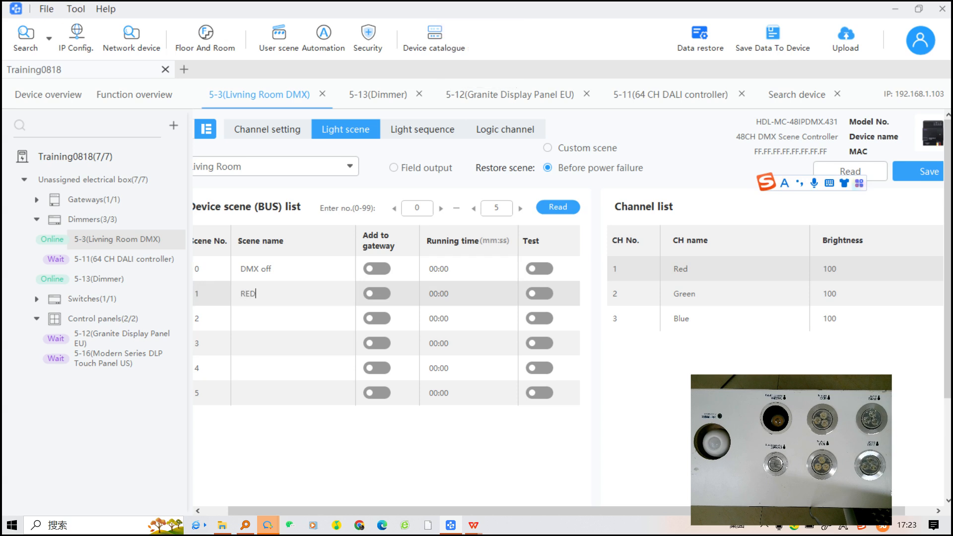
pyautogui.press('capslock')
# - Set the brightness of the Green and Blue channels to 0 for the RED scene
pyautogui.click(830, 294)
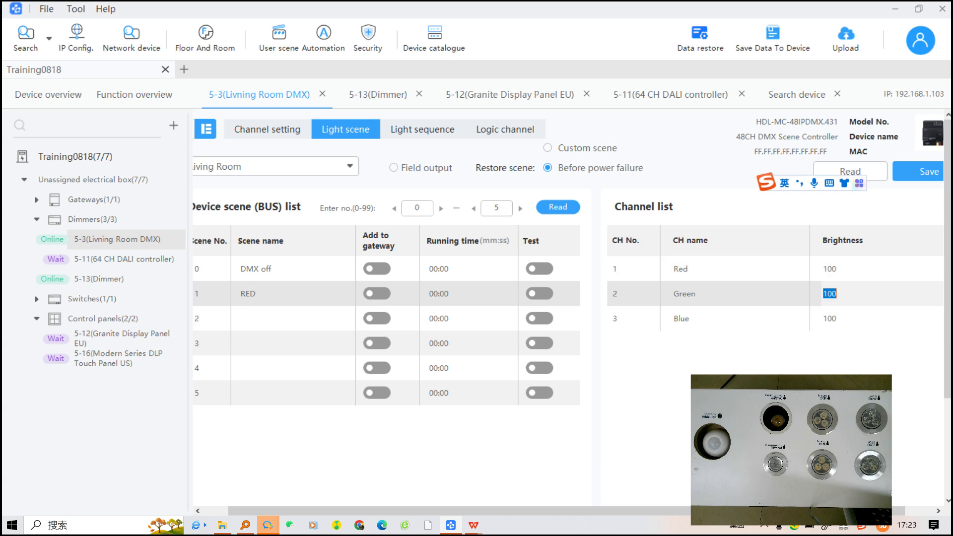
pyautogui.write('0')
pyautogui.click(623, 318)
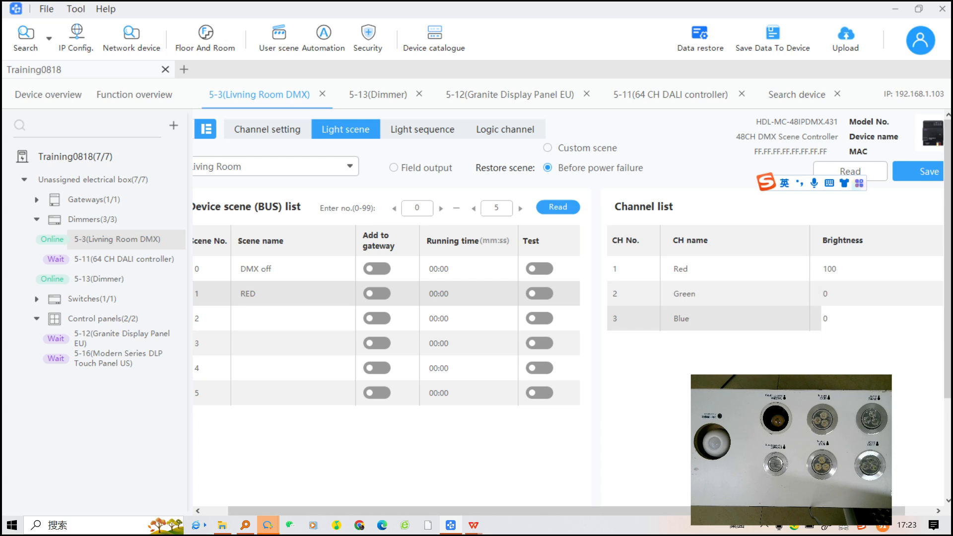
# - Name scene 2 "Green" and set the brightness of its Red and Blue channels to 0
pyautogui.click(241, 318)
pyautogui.write('G')
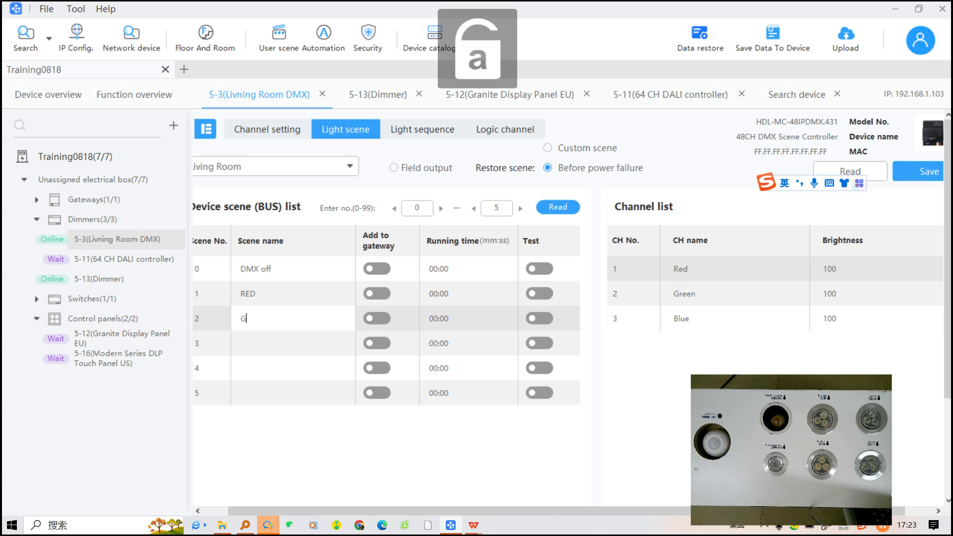
pyautogui.write('reen')
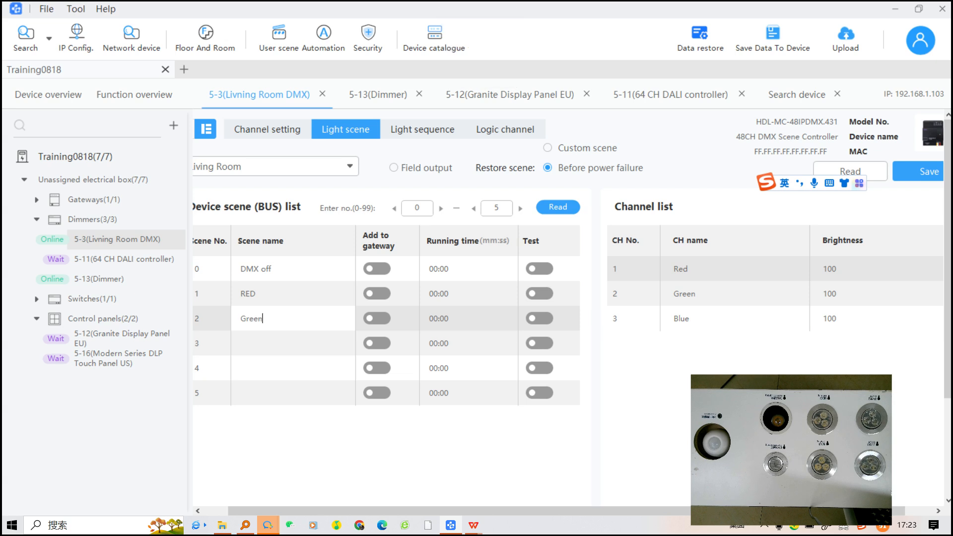
pyautogui.click(829, 269)
pyautogui.write('0')
pyautogui.click(829, 318)
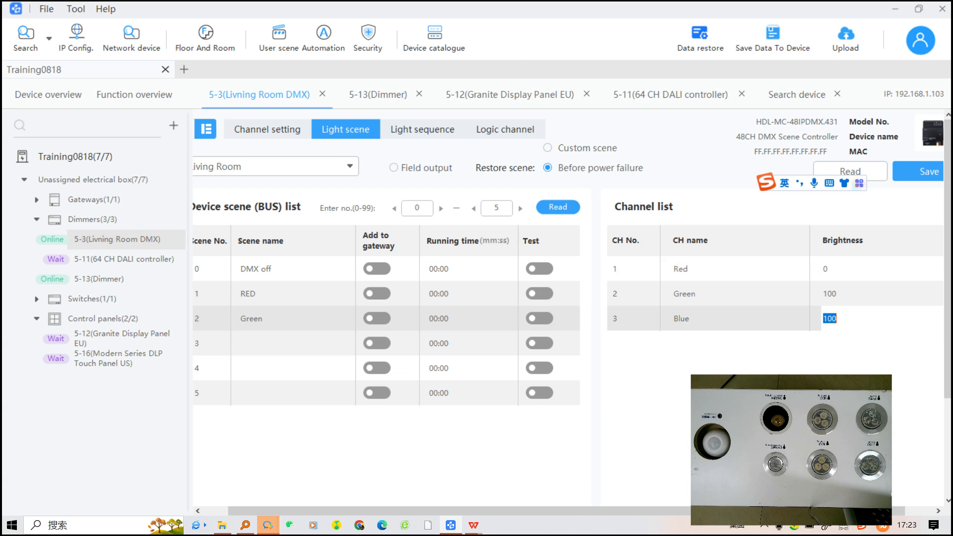
pyautogui.write('0')
# - Name scene 3 "Blue" and set the brightness of its Red and Green channels to 0
pyautogui.click(278, 343)
pyautogui.press('capslock')
pyautogui.write('B')
pyautogui.press('capslock')
pyautogui.write('lue')
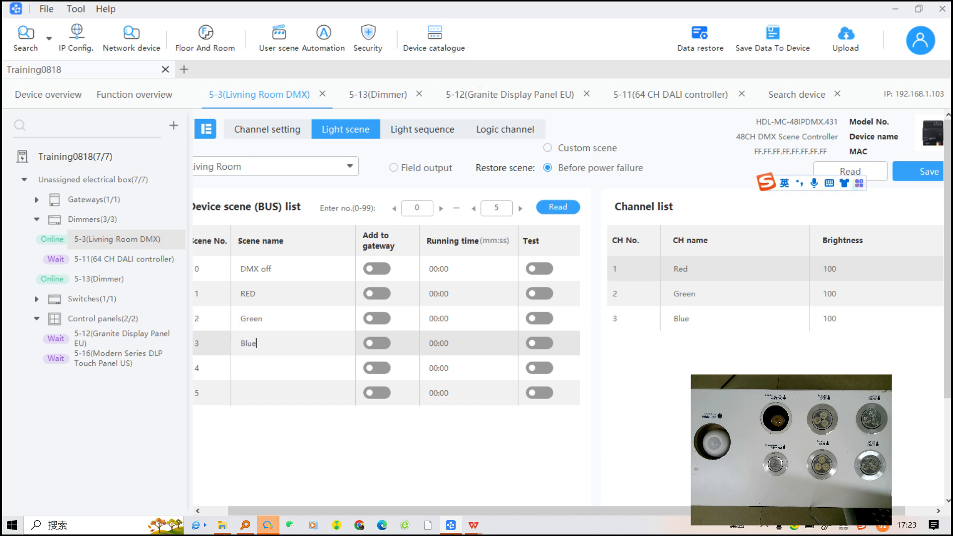
pyautogui.click(830, 268)
pyautogui.write('100')
pyautogui.press('BackSpace')
pyautogui.press('BackSpace')
pyautogui.press('BackSpace')
pyautogui.write('0')
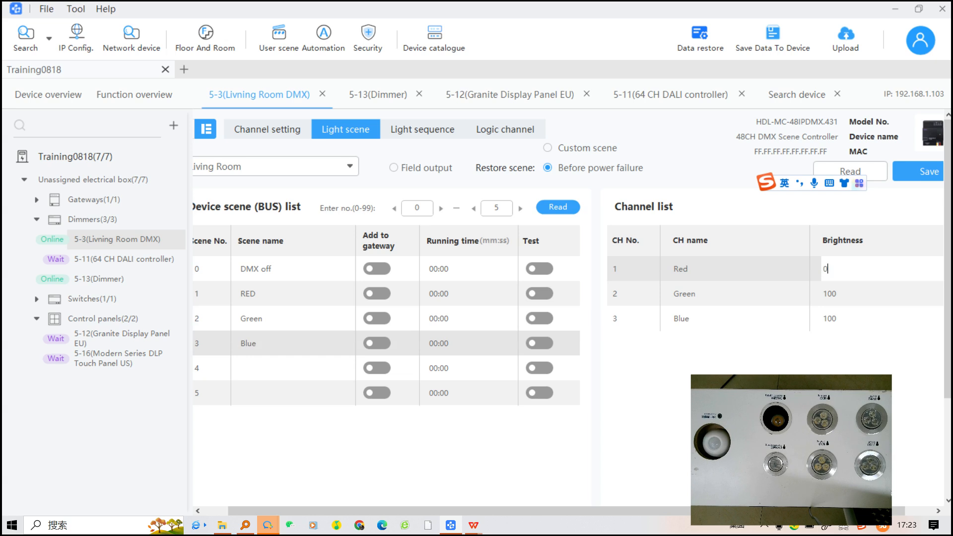
pyautogui.click(831, 294)
pyautogui.write('0')
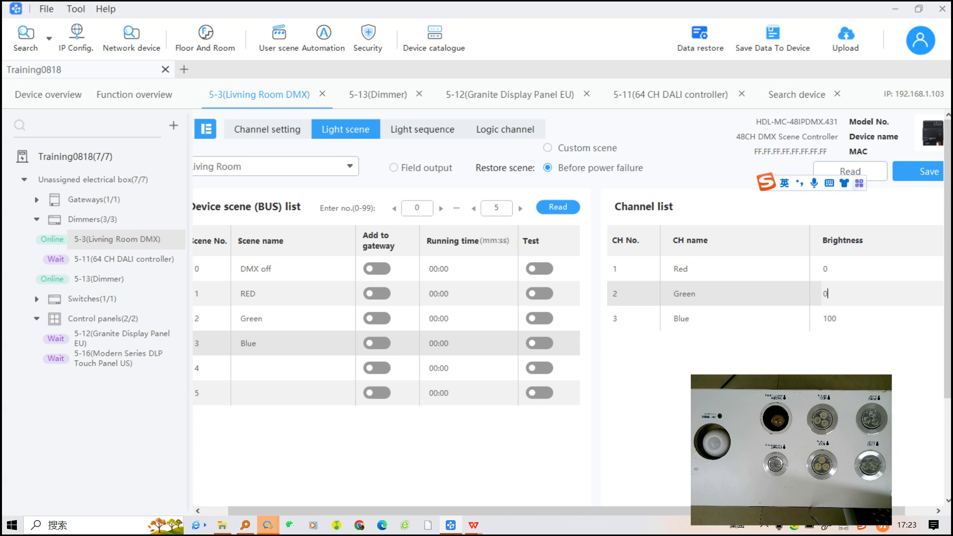
# - Name scene 4 "yellow" and set the brightness of its Blue channel to 0
pyautogui.click(278, 368)
pyautogui.write('yellow')
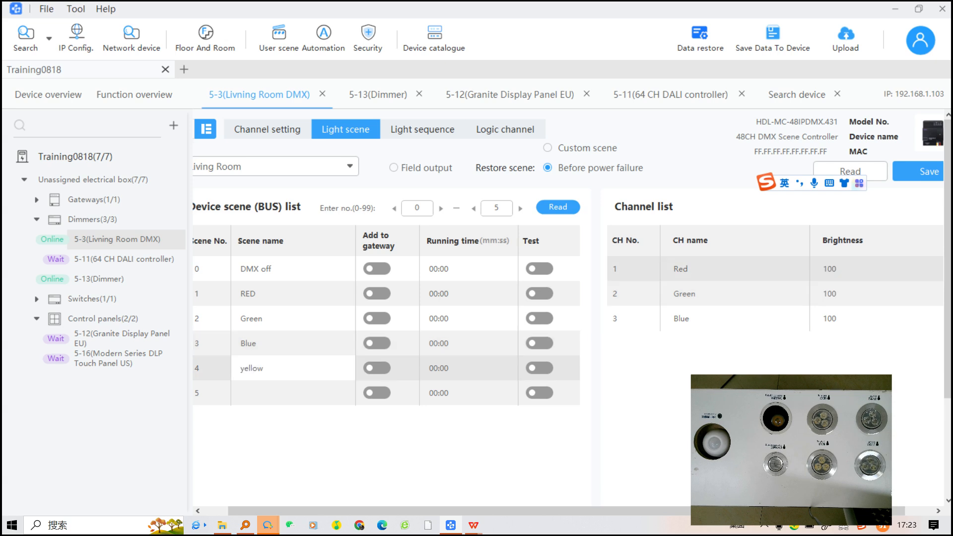
pyautogui.click(830, 269)
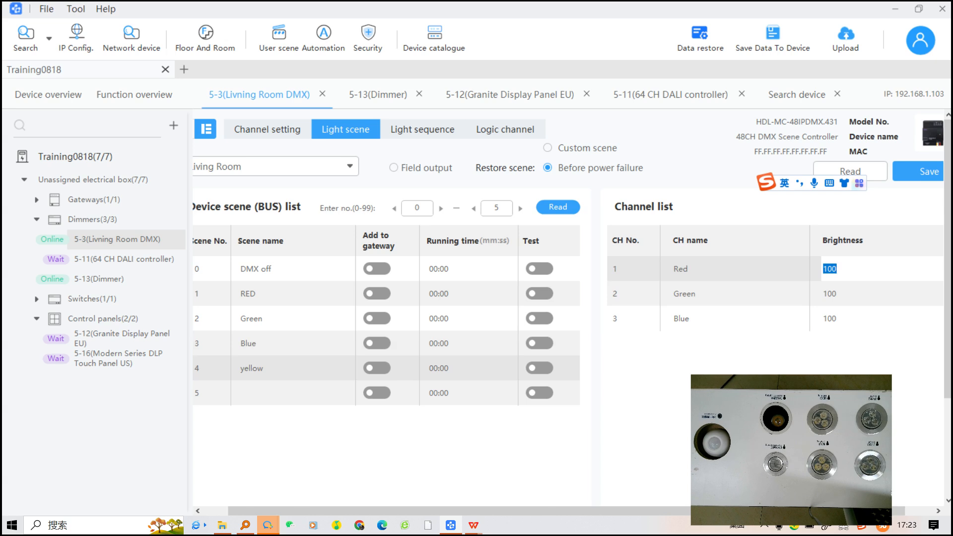
pyautogui.click(830, 319)
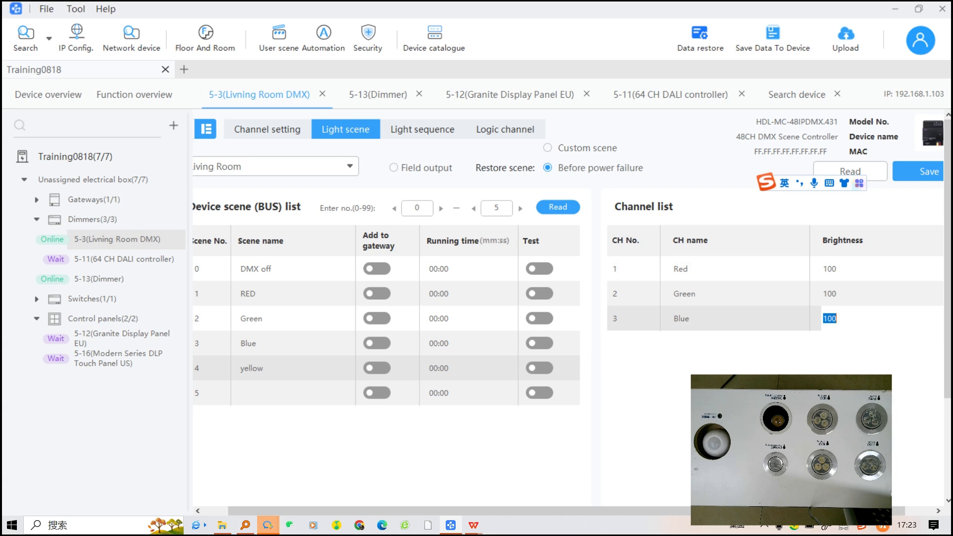
pyautogui.write('0')
# - Name scene 5 "Purple" with its Green channel brightness at 0, and save the scene settings
pyautogui.click(273, 393)
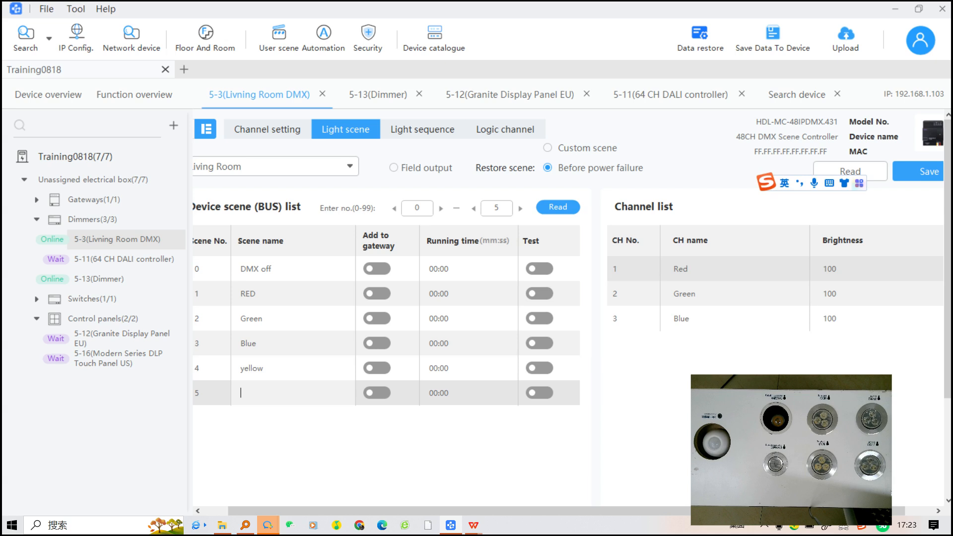
pyautogui.write('P')
pyautogui.press('capslock')
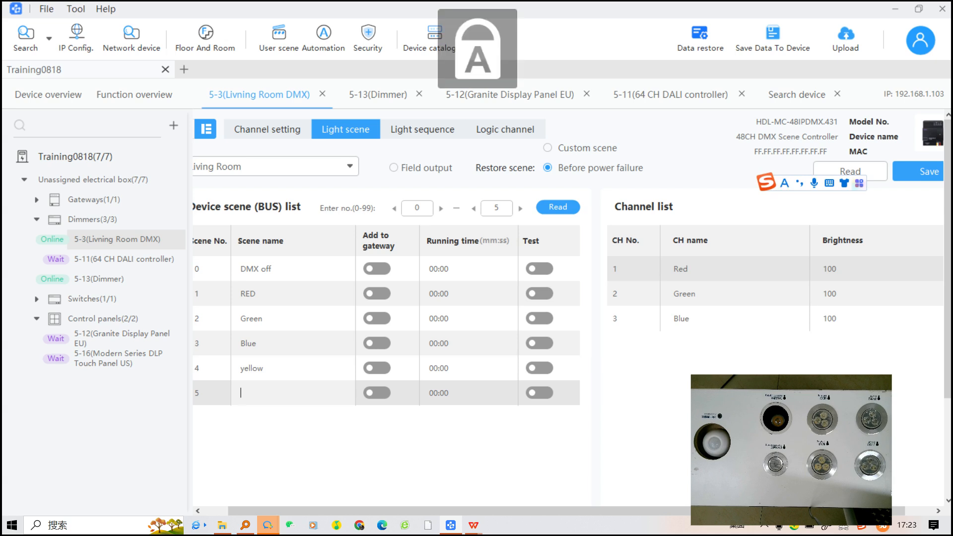
pyautogui.write('urple')
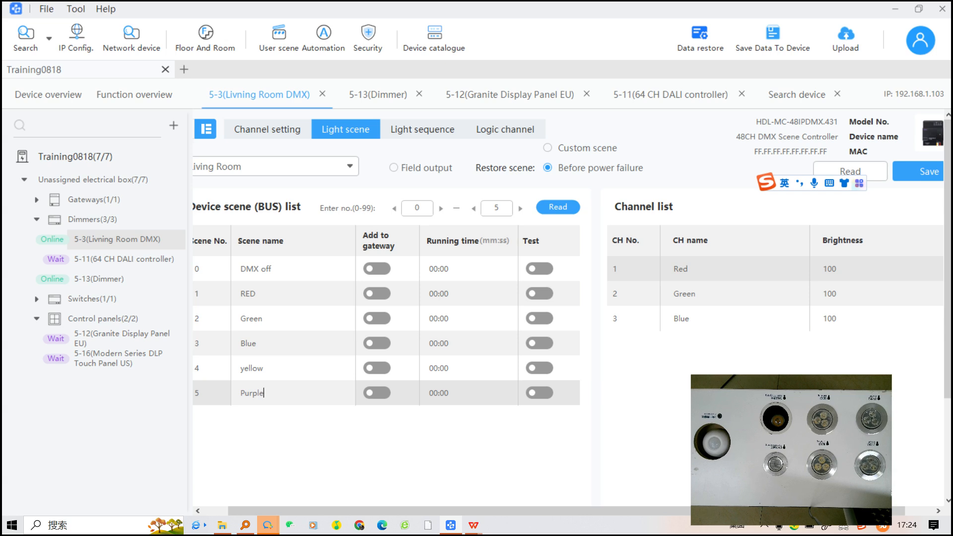
pyautogui.doubleClick(829, 294)
pyautogui.write('0')
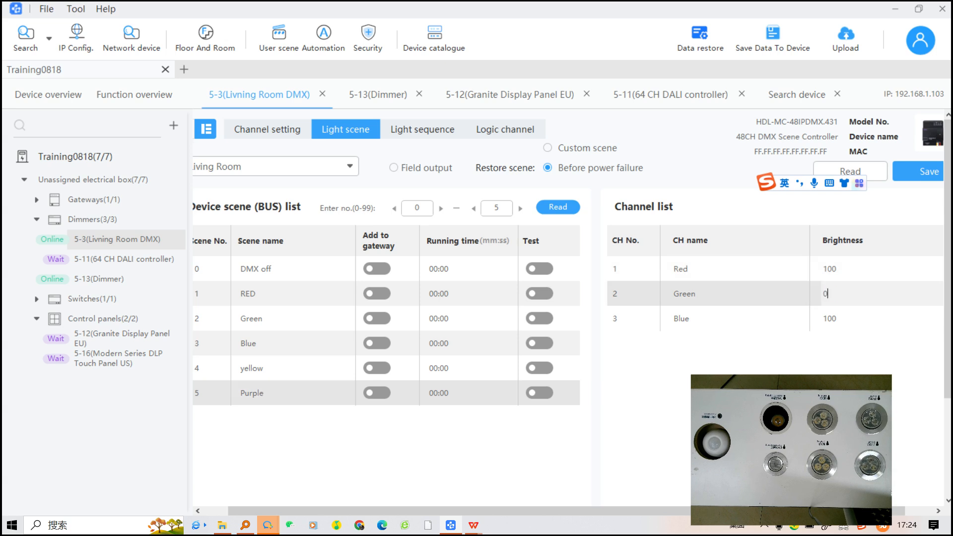
pyautogui.click(921, 172)
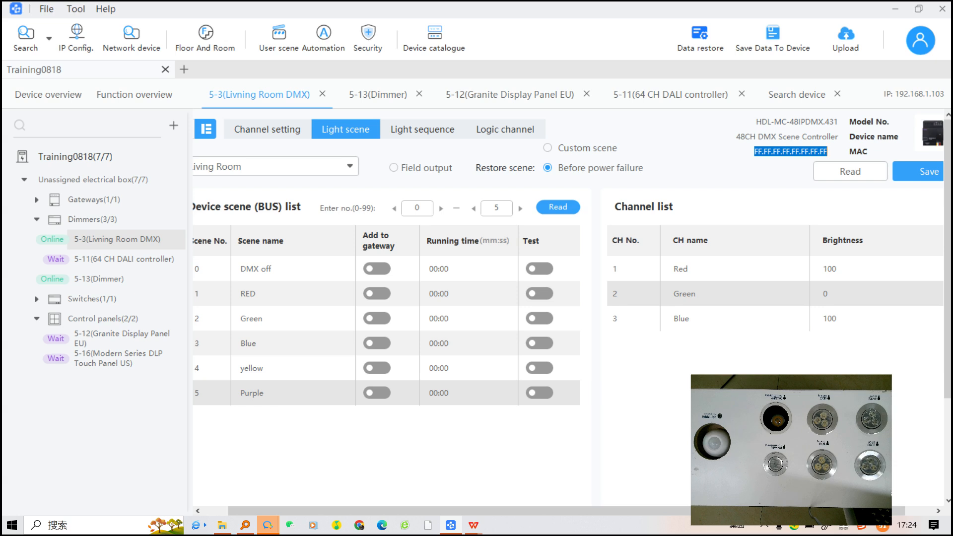
# - Test scenes 0 to 5 one after another: DMX off, RED, Green, Blue, yellow and Purple
pyautogui.click(540, 269)
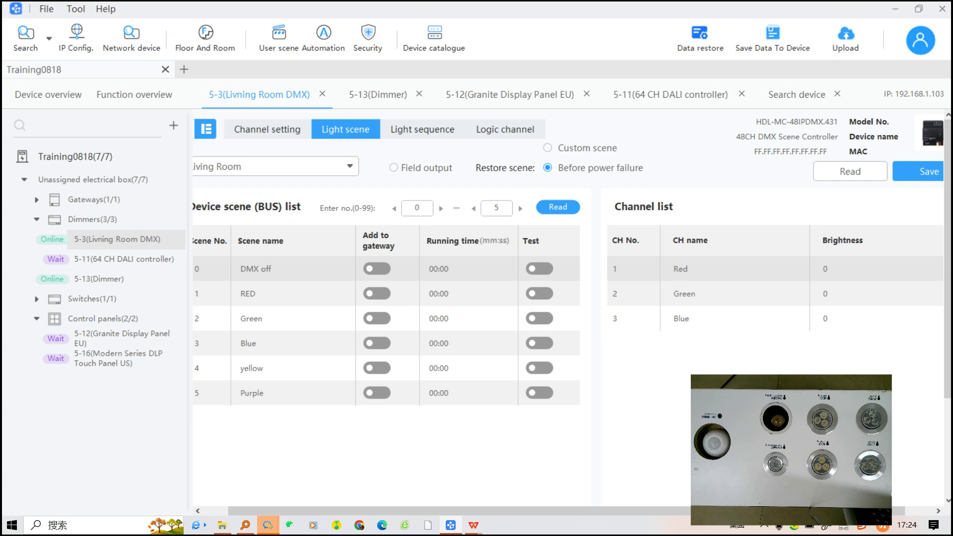
pyautogui.click(540, 293)
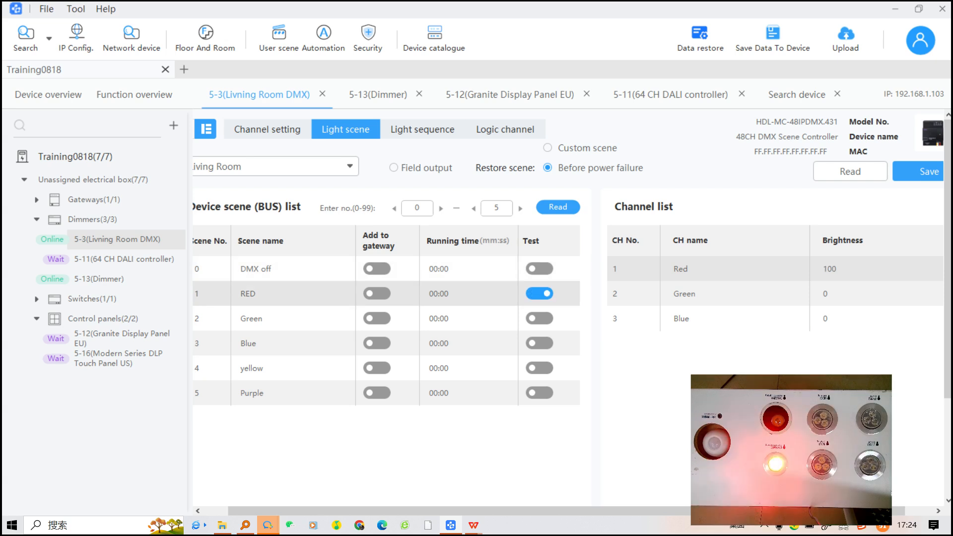
pyautogui.click(540, 319)
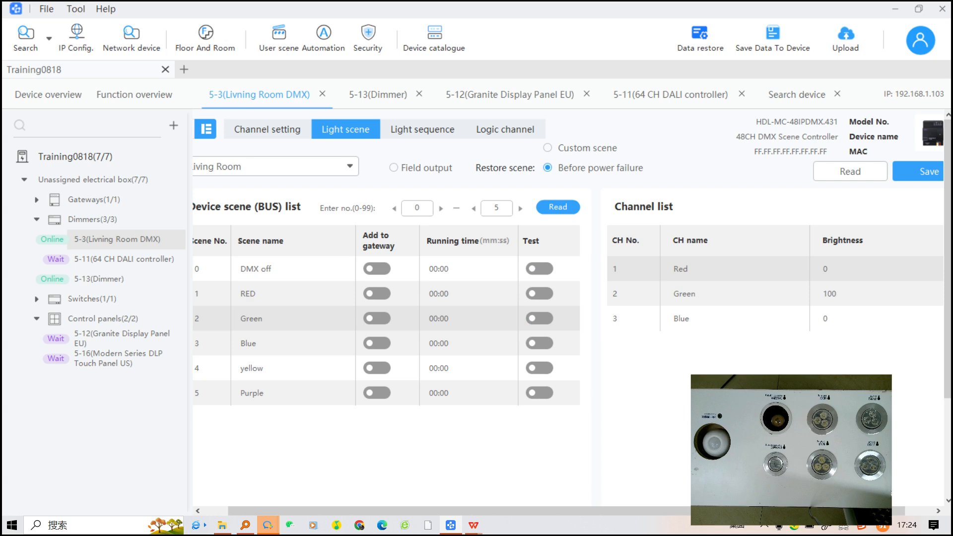
pyautogui.click(540, 343)
pyautogui.click(540, 368)
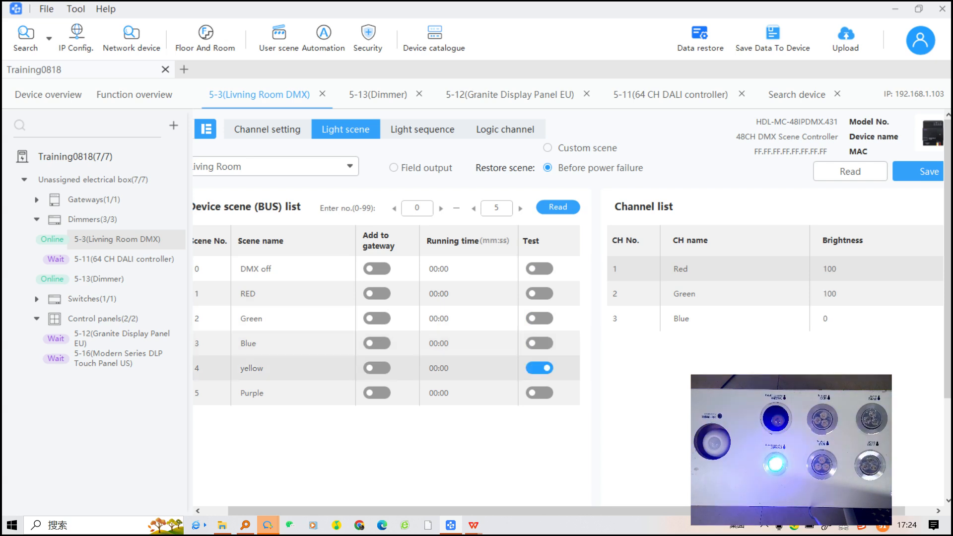
pyautogui.click(539, 393)
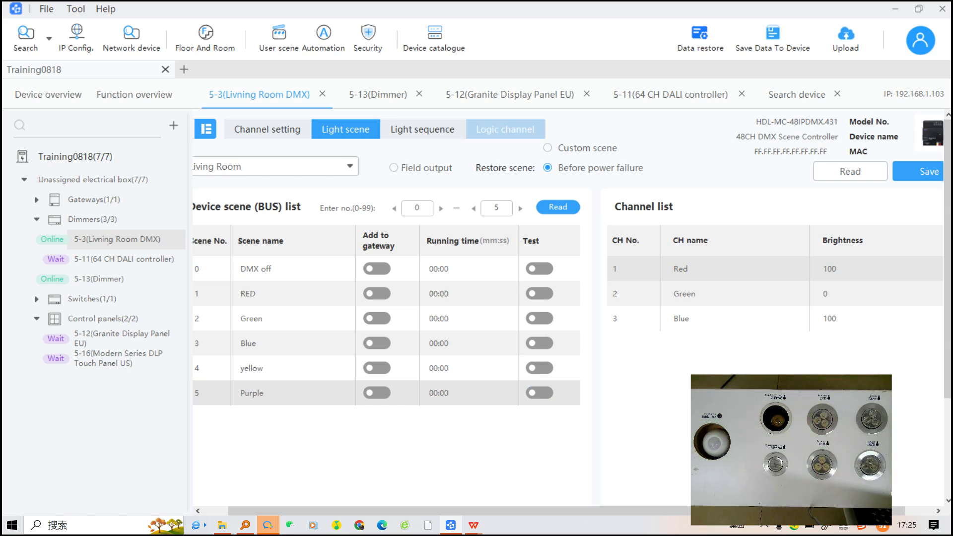
# - Add one new light sequence to the Living Room zone
pyautogui.click(422, 129)
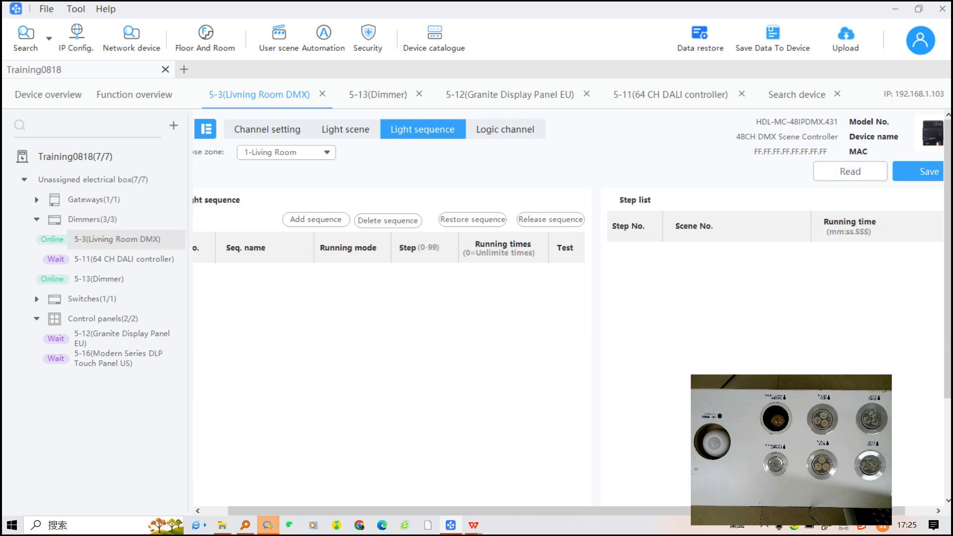
pyautogui.click(315, 220)
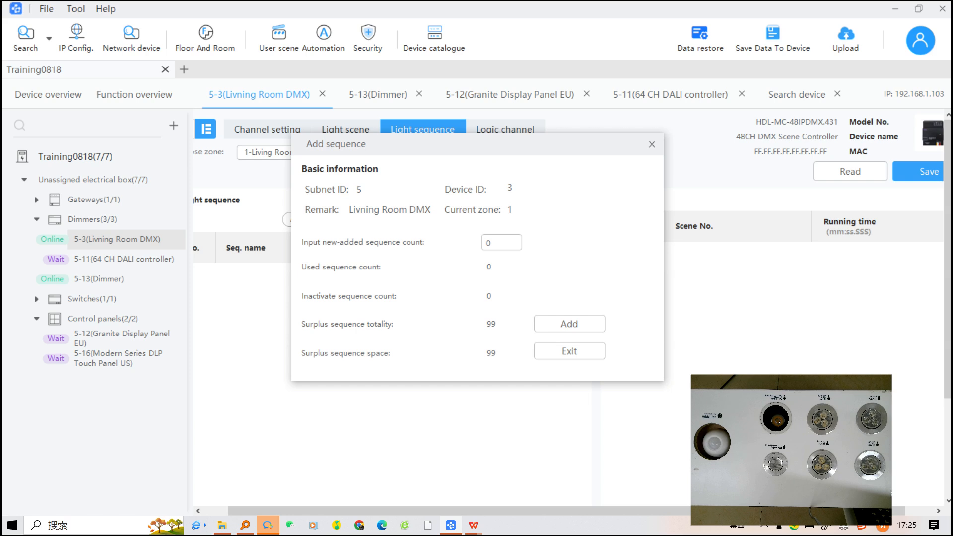
pyautogui.click(489, 243)
pyautogui.write('1')
pyautogui.click(569, 324)
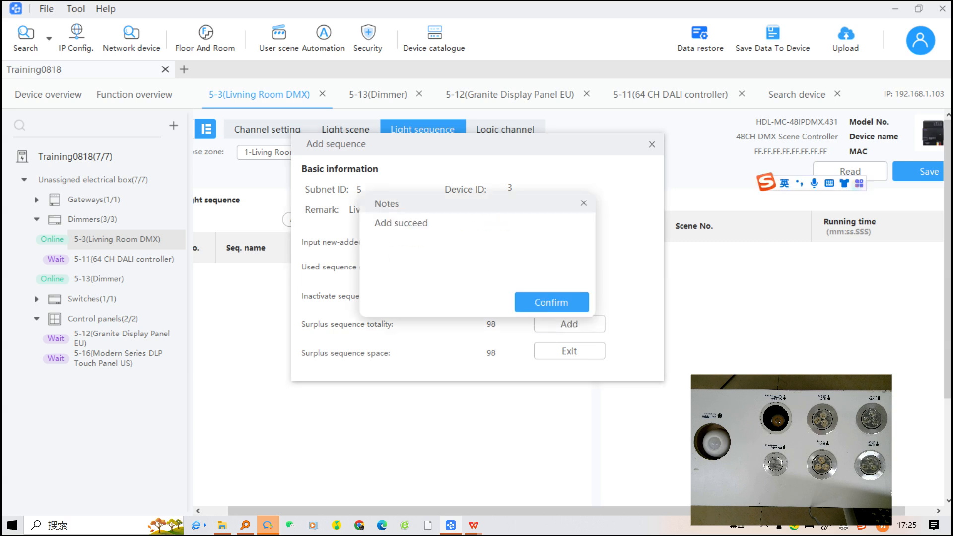
pyautogui.click(552, 302)
pyautogui.click(652, 144)
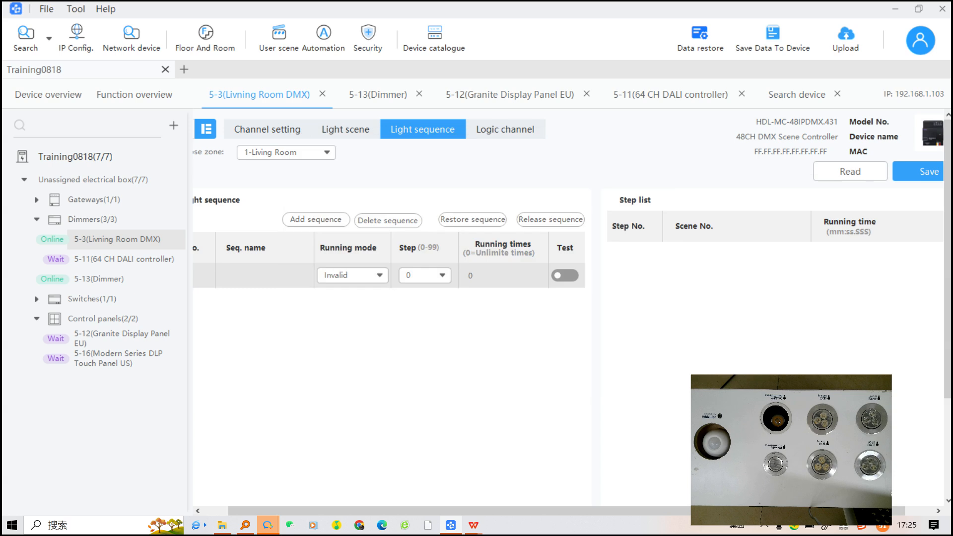
# - Name the new light sequence "rgb SHOW"
pyautogui.click(264, 276)
pyautogui.press('capslock')
pyautogui.write('D')
pyautogui.press('BackSpace')
pyautogui.press('capslock')
pyautogui.write('rgb')
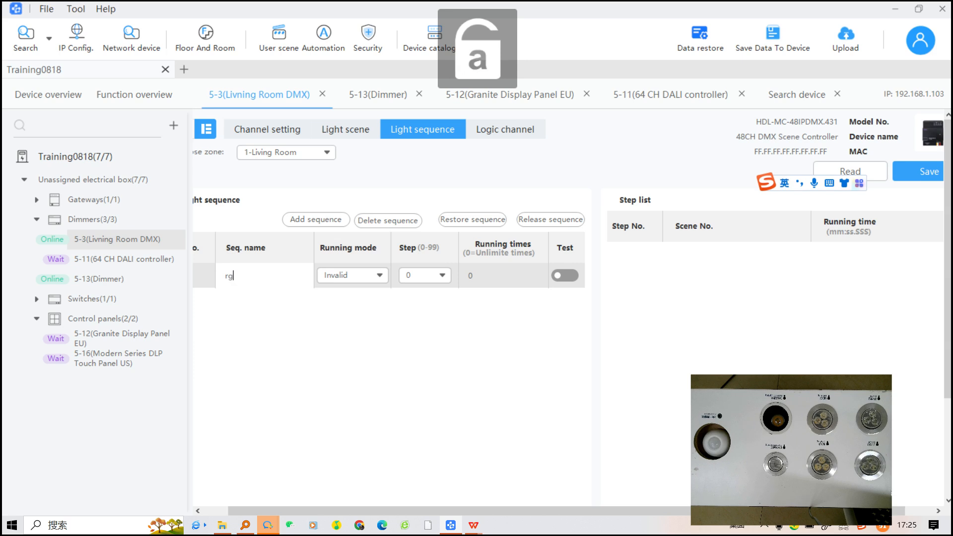
pyautogui.press('capslock')
pyautogui.write('SHOW')
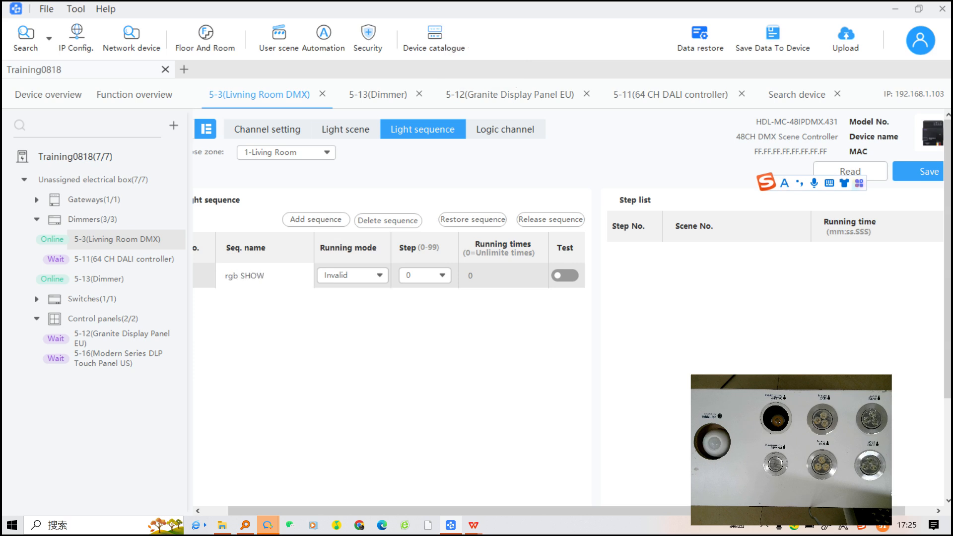
# - Set the rgb SHOW sequence's running mode to Forward and its step count to 6
pyautogui.click(353, 275)
pyautogui.click(347, 368)
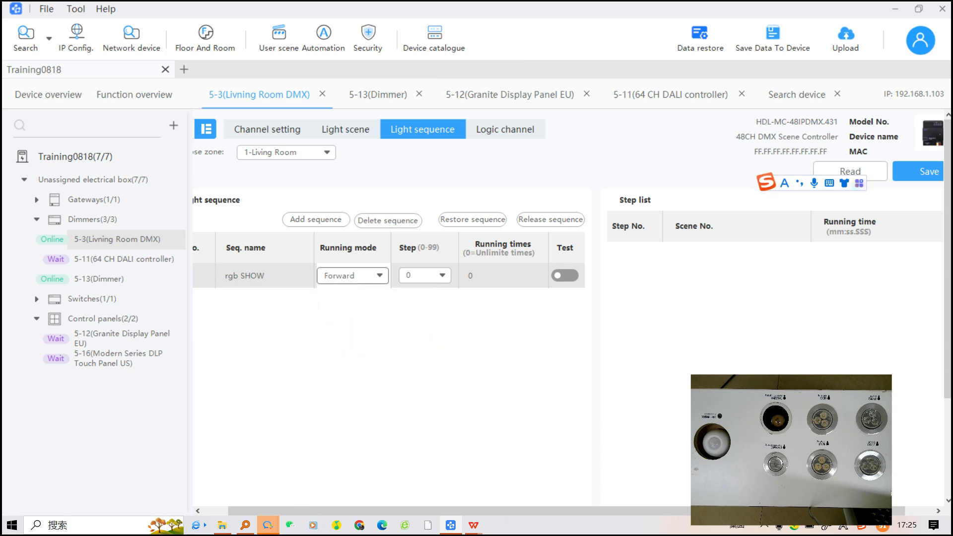
pyautogui.click(442, 275)
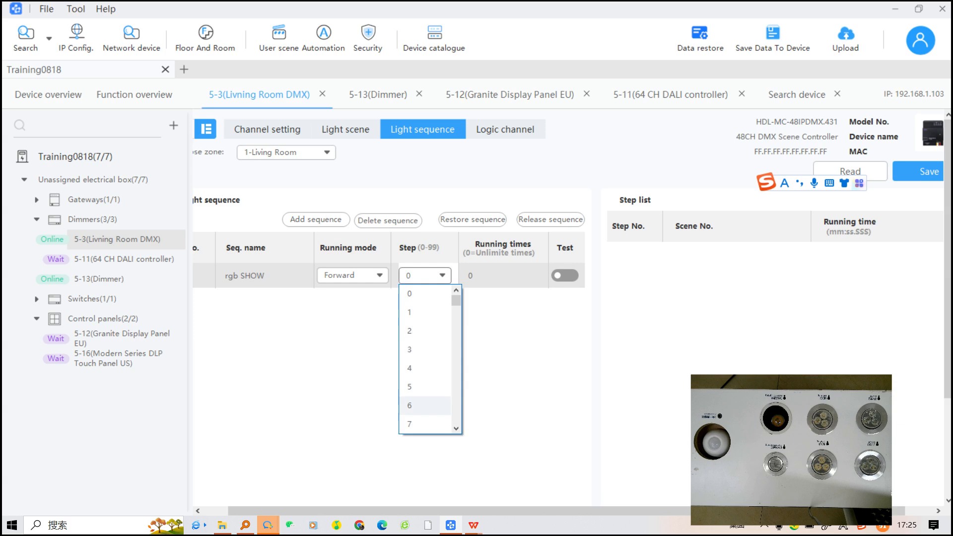
pyautogui.click(410, 406)
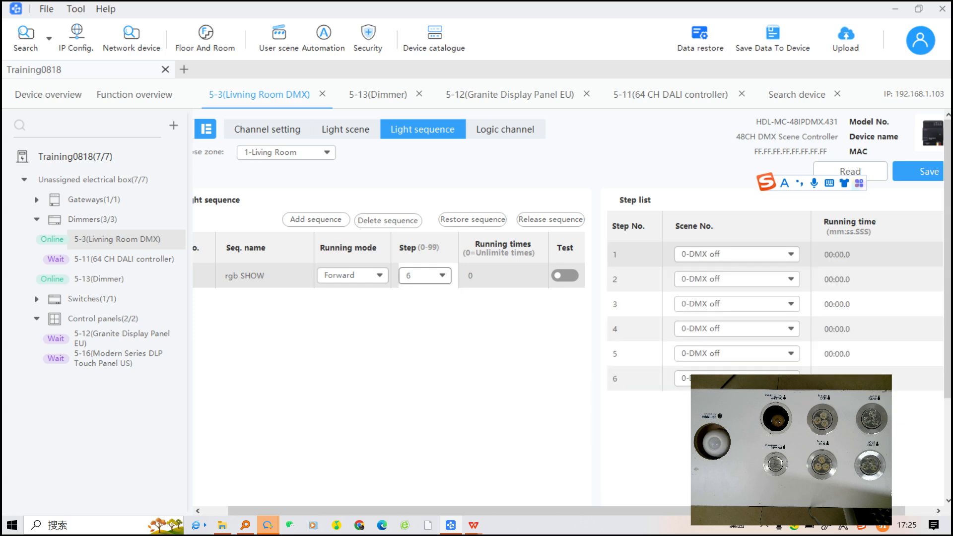
# - Assign scenes to the sequence steps: RED to step 1, Green to 2, Blue to 3, yellow to 5 and Purple to 6
pyautogui.click(735, 254)
pyautogui.click(695, 292)
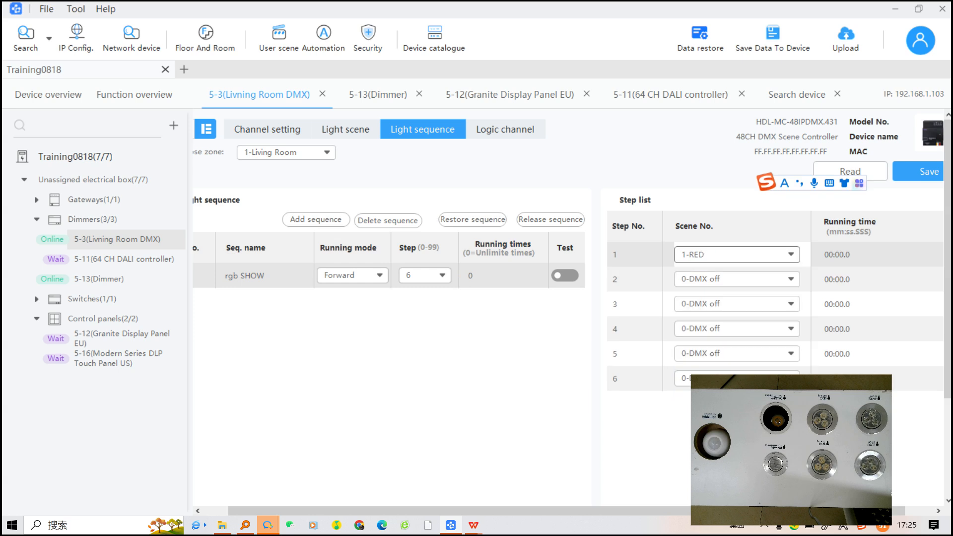
pyautogui.click(735, 279)
pyautogui.click(697, 335)
pyautogui.click(735, 304)
pyautogui.click(697, 379)
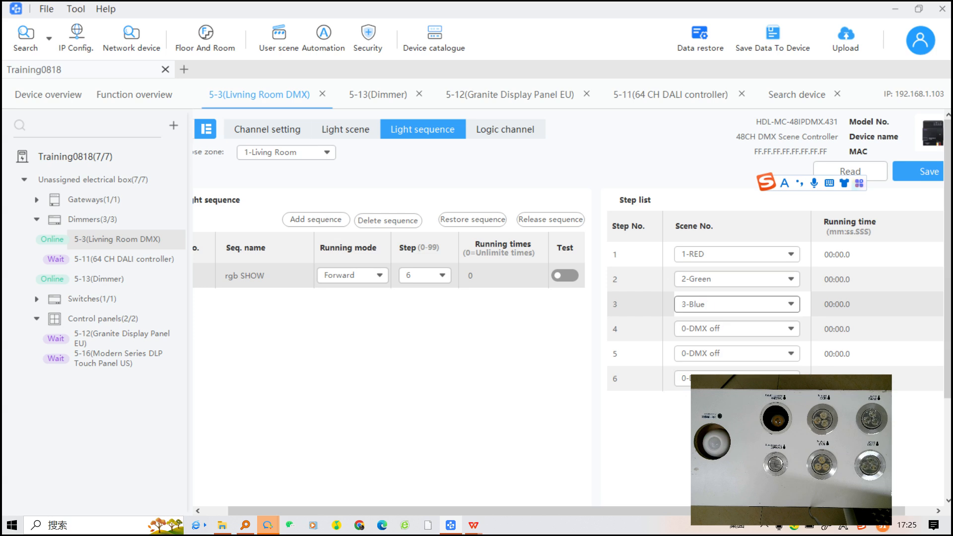
pyautogui.click(734, 353)
pyautogui.click(734, 447)
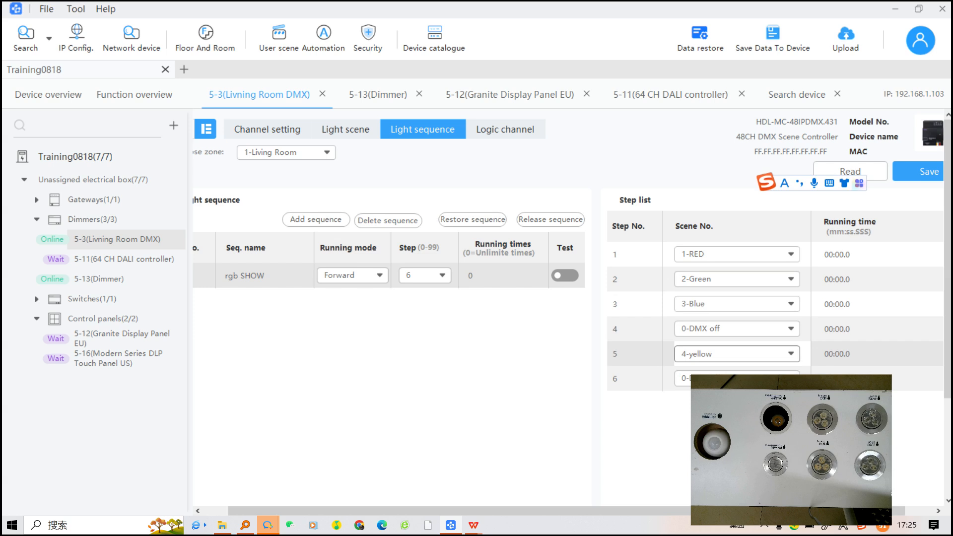
pyautogui.click(735, 378)
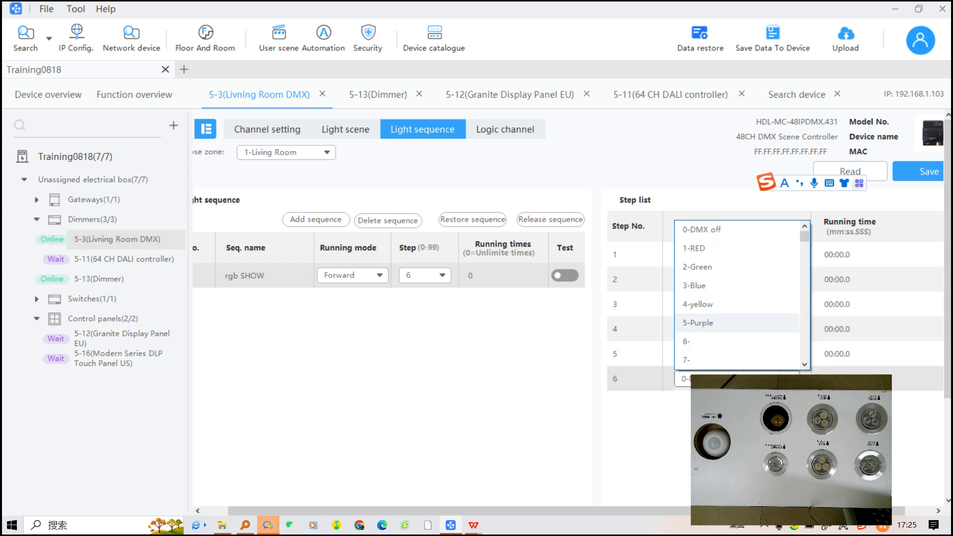
pyautogui.click(735, 323)
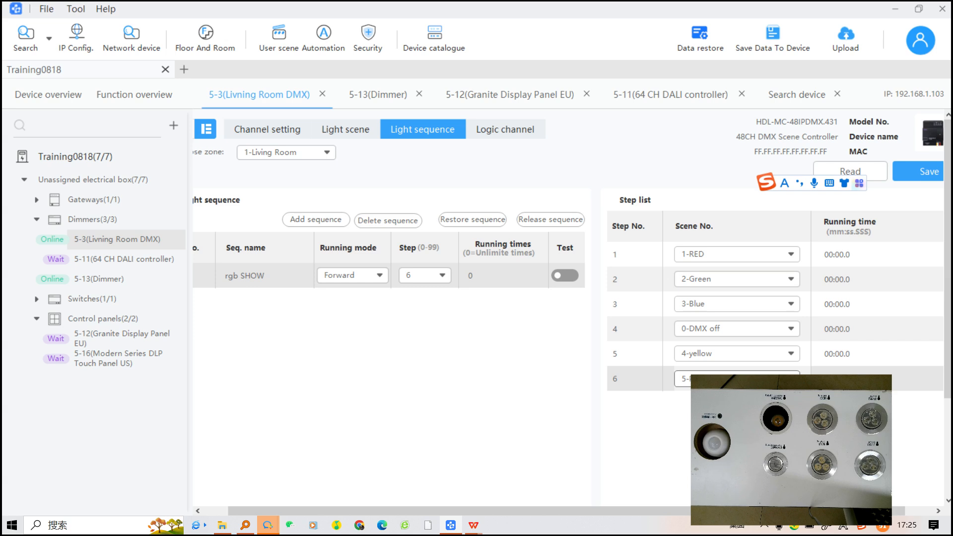
# - Set the running time of sequence step 1 to 00:05.0 and step 2 to 00:10.0
pyautogui.click(843, 254)
pyautogui.moveTo(844, 255); pyautogui.dragTo(839, 254)
pyautogui.write('5')
pyautogui.click(843, 279)
pyautogui.click(844, 280)
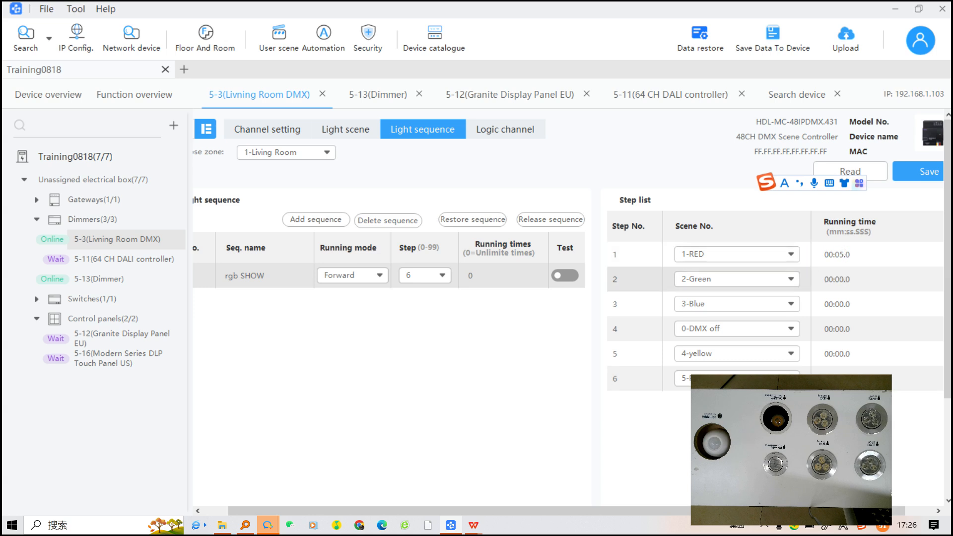
pyautogui.press('BackSpace')
pyautogui.press('BackSpace')
pyautogui.write('10')
# - Set the running time of sequence step 3 to 00:15.0 and step 4 to 00:20.0
pyautogui.click(836, 304)
pyautogui.click(836, 305)
pyautogui.click(844, 304)
pyautogui.press('BackSpace')
pyautogui.press('BackSpace')
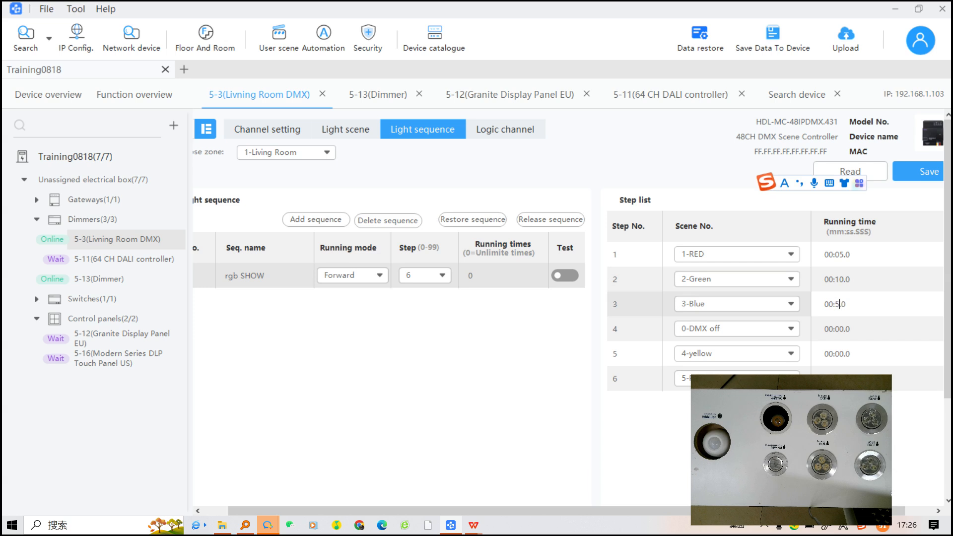
pyautogui.write('15')
pyautogui.click(840, 328)
pyautogui.click(840, 328)
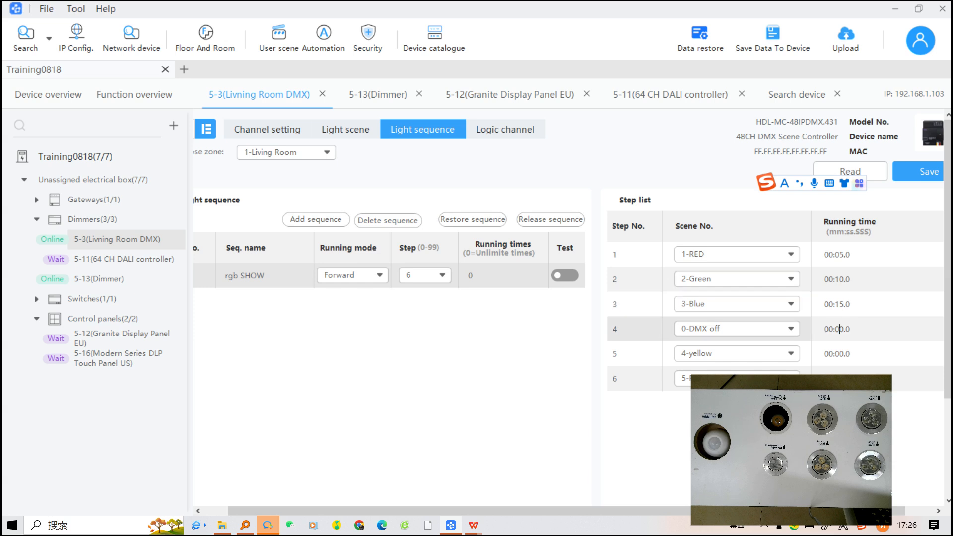
pyautogui.press('BackSpace')
pyautogui.press('BackSpace')
pyautogui.write('20')
# - Set the running time of sequence step 5 to 00:25.0
pyautogui.click(840, 354)
pyautogui.click(840, 354)
pyautogui.press('Right')
pyautogui.press('Right')
pyautogui.press('Left')
pyautogui.press('BackSpace')
pyautogui.press('BackSpace')
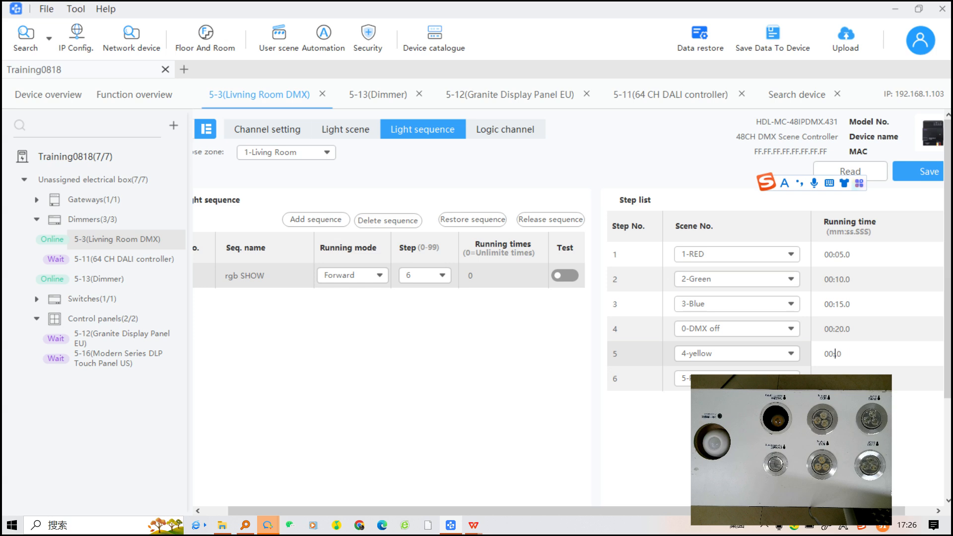
pyautogui.write('25.')
# - Open the running time of sequence step 6 for editing and save the light sequence
pyautogui.click(839, 379)
pyautogui.click(839, 379)
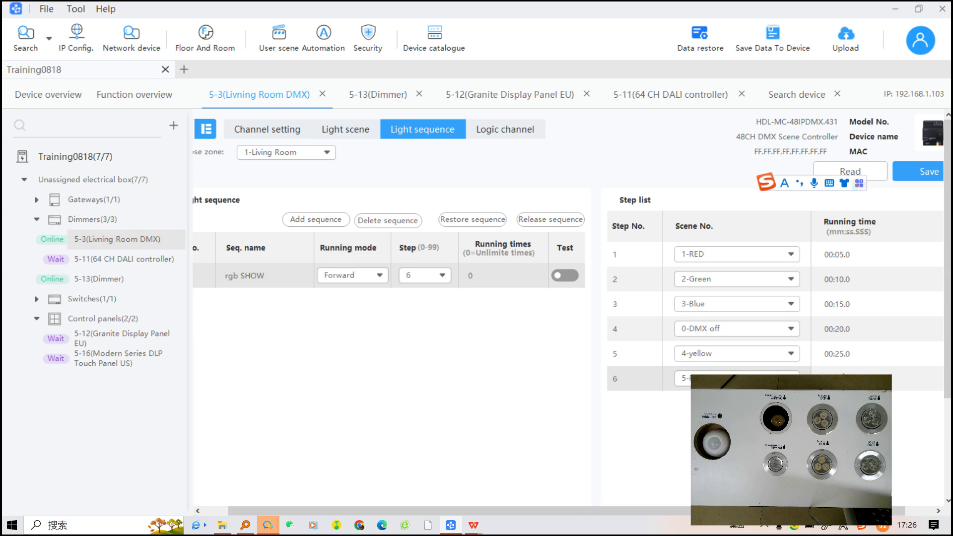
pyautogui.click(920, 171)
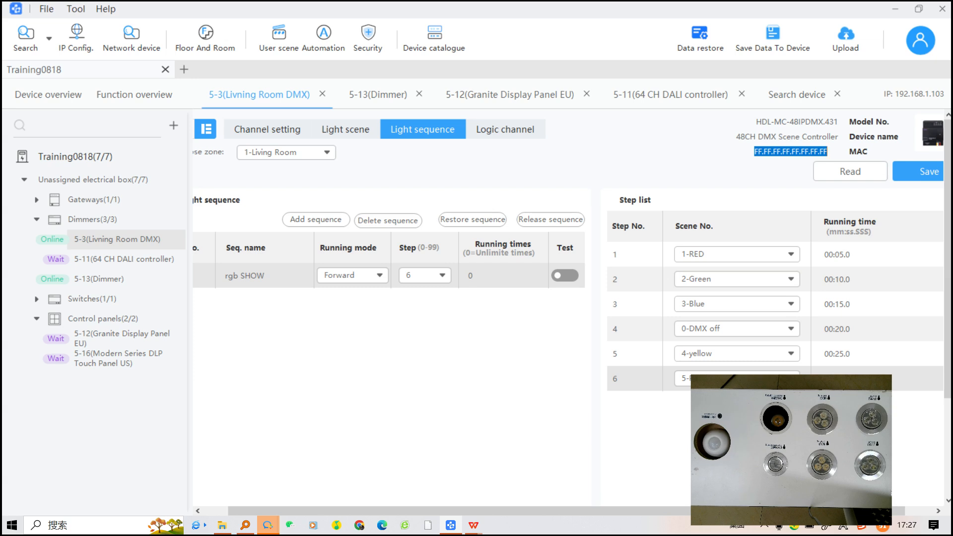
# - Run the rgb SHOW sequence as a test, stop it, and save the sequence settings
pyautogui.click(565, 276)
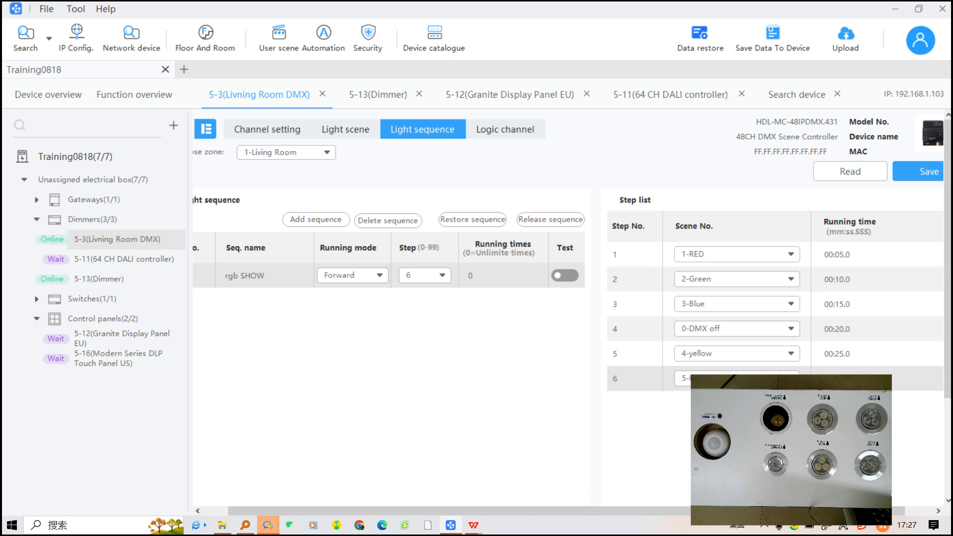
pyautogui.click(565, 276)
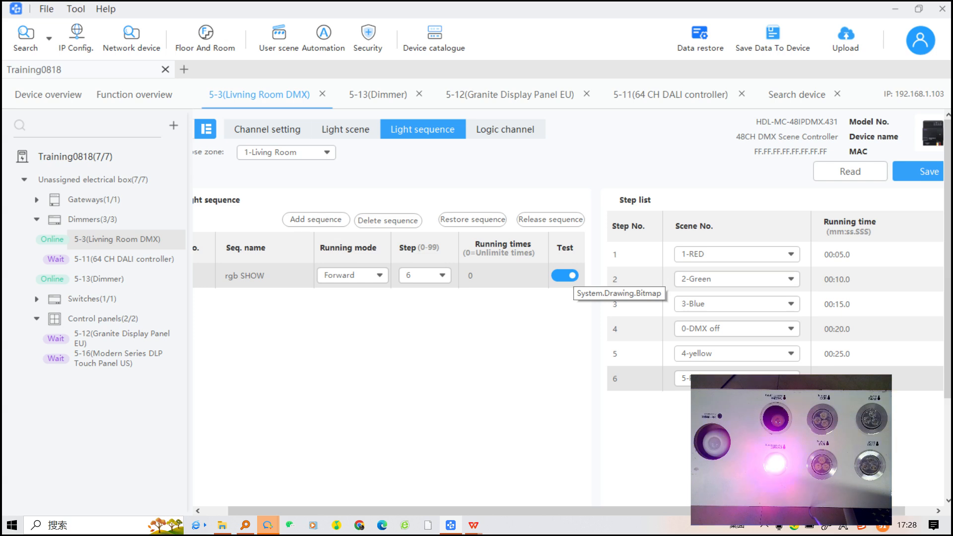
pyautogui.click(565, 275)
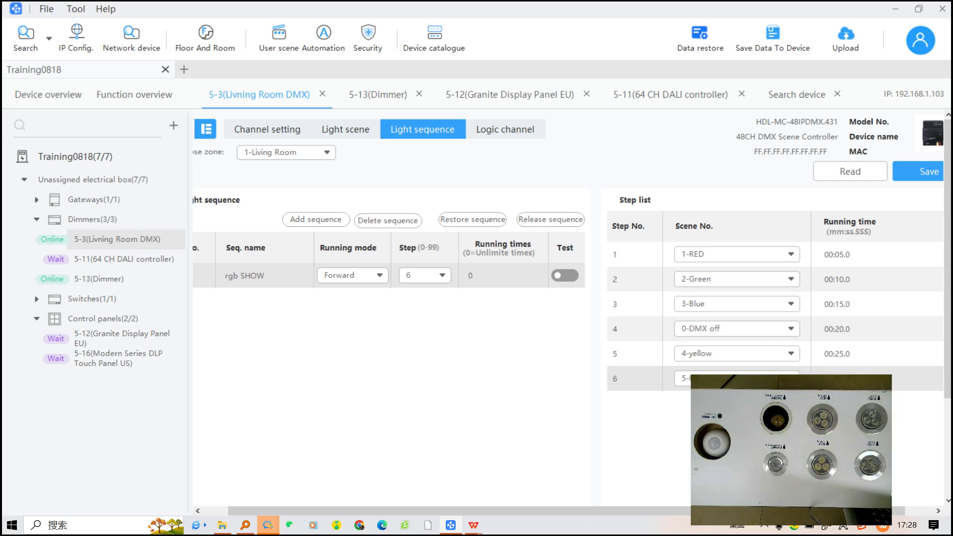
pyautogui.click(929, 172)
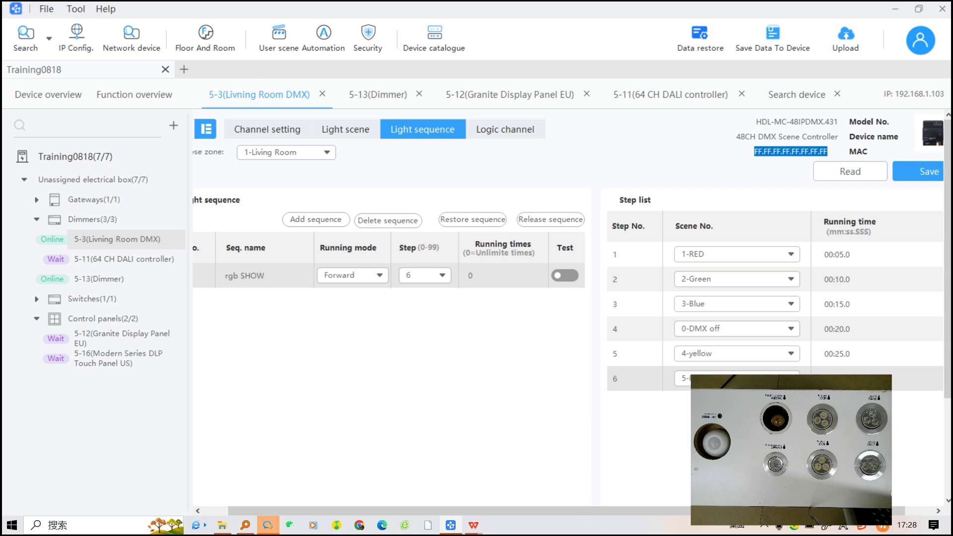
# - View the DMX controller's light scenes, returning from the slide presentation to Buspro Studio
pyautogui.click(346, 129)
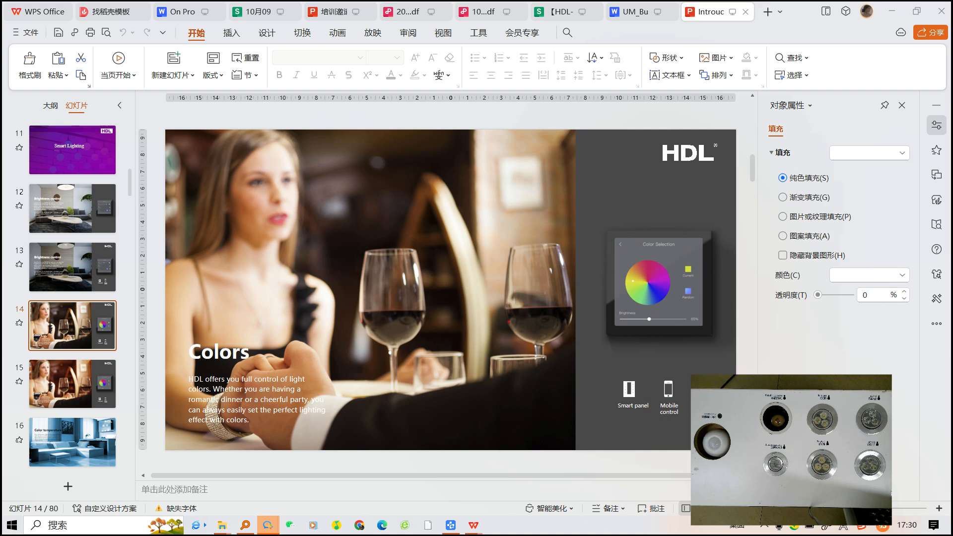
pyautogui.moveTo(451, 525)
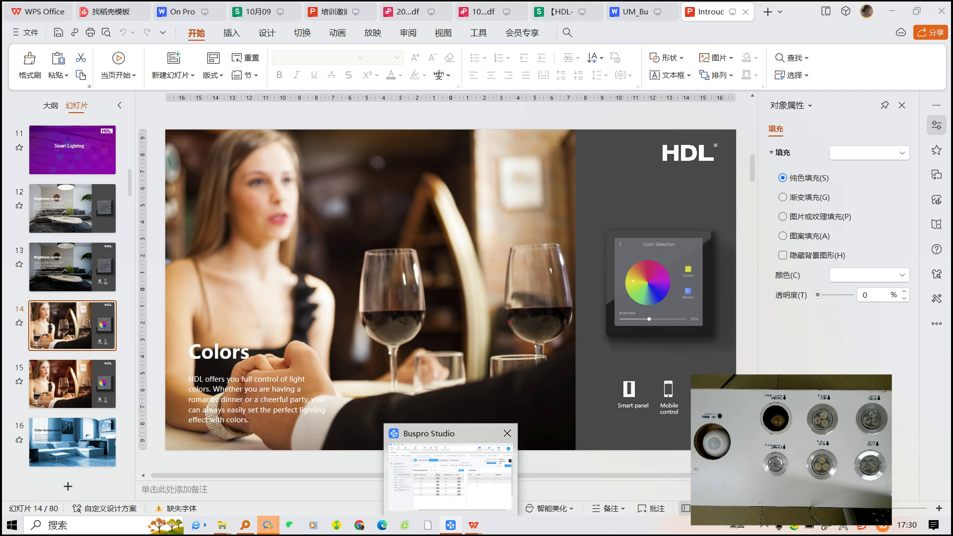
pyautogui.click(451, 477)
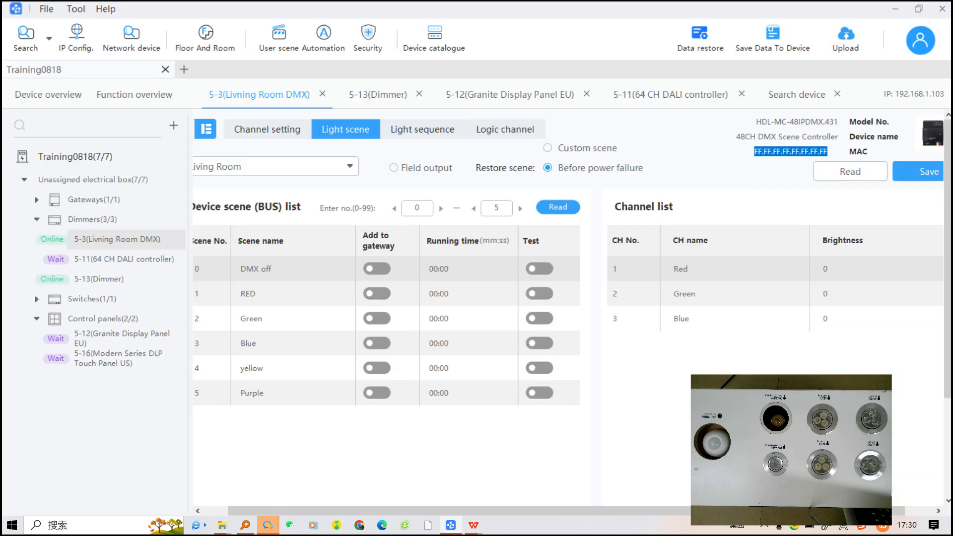
# - Enable logic channel 1 of the DMX controller and assign it to F1-Living Room
pyautogui.click(505, 129)
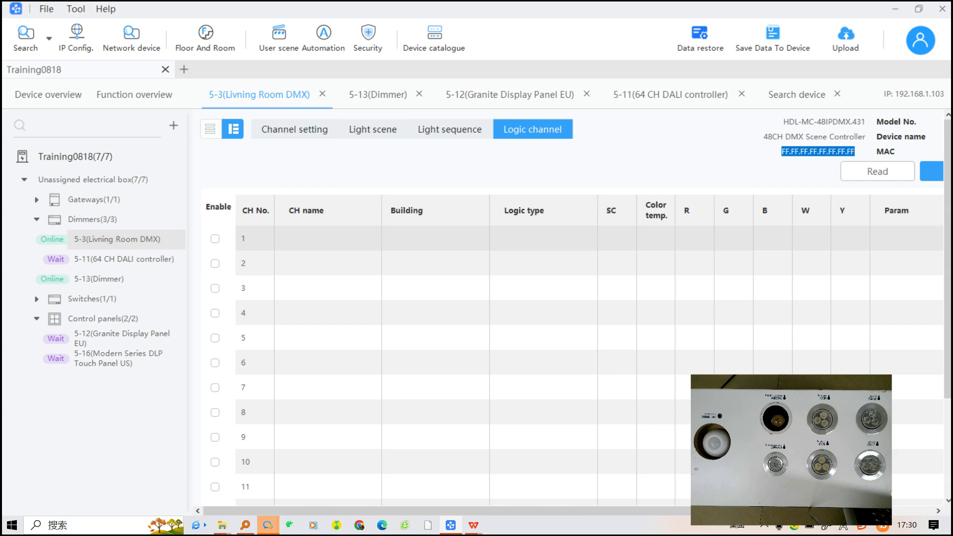
pyautogui.click(215, 238)
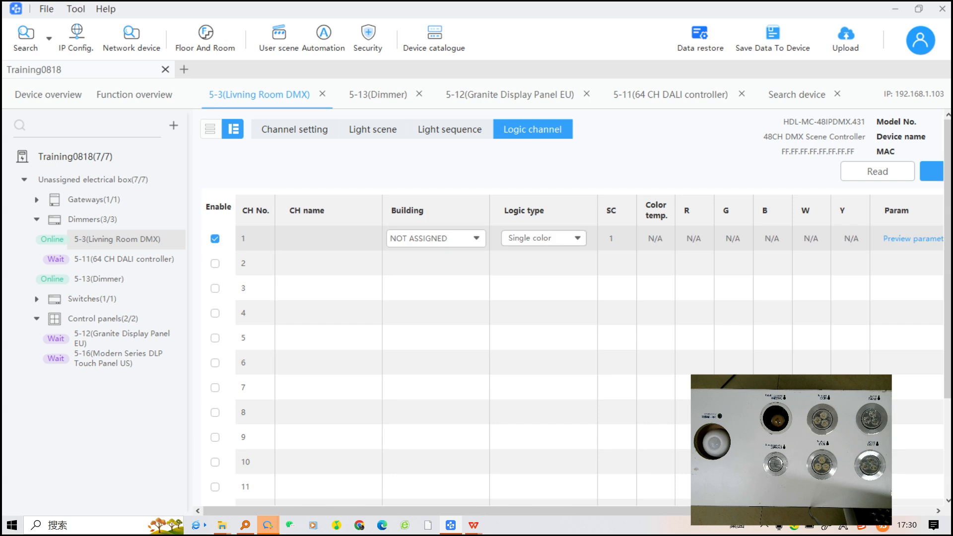
pyautogui.click(436, 239)
pyautogui.click(411, 287)
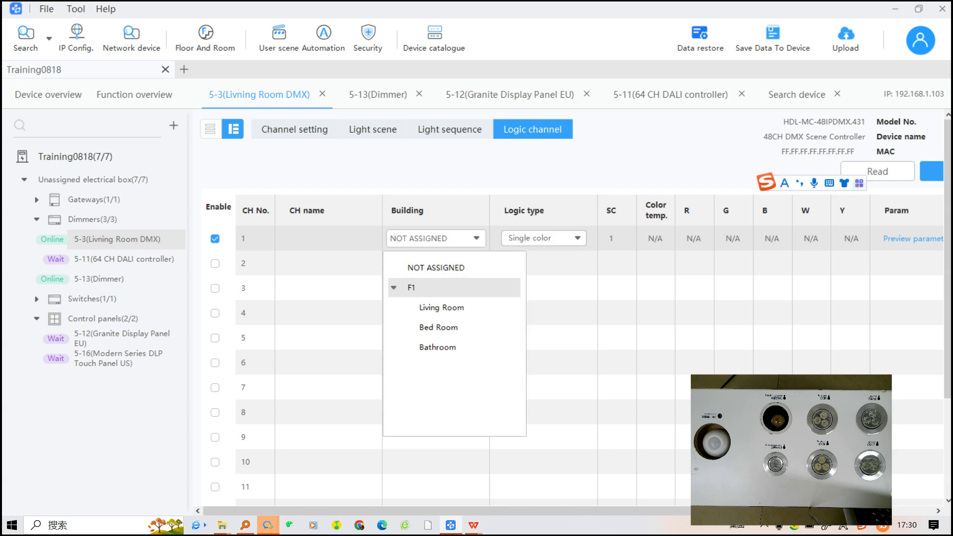
pyautogui.click(422, 309)
# - Name logic channel 1 "rgb Channel"
pyautogui.click(328, 238)
pyautogui.press('capslock')
pyautogui.write('rgb')
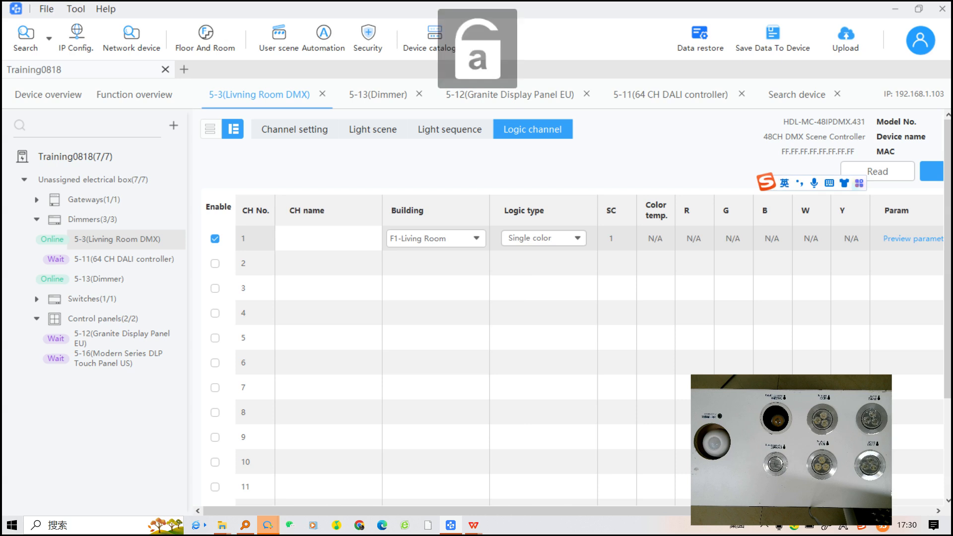
pyautogui.press('capslock')
pyautogui.write('CH')
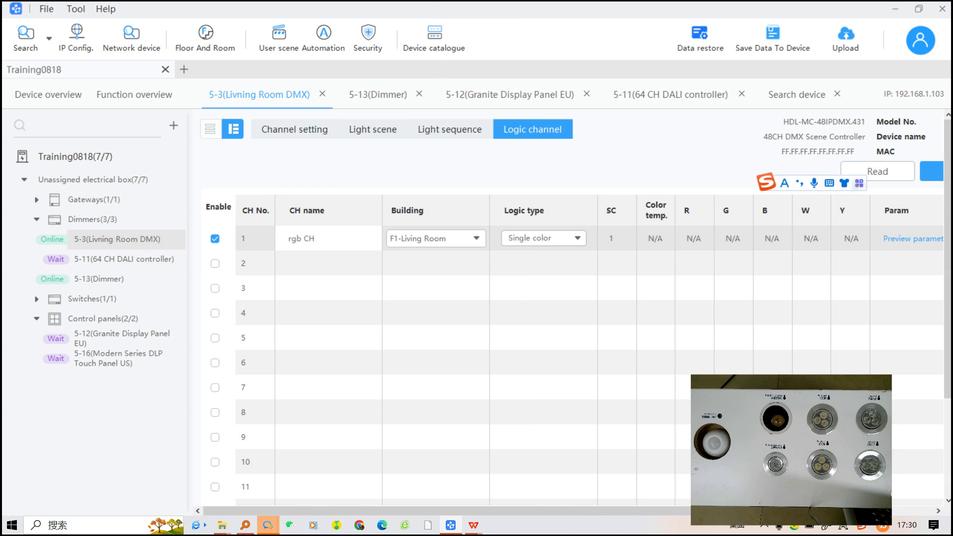
pyautogui.press('BackSpace')
pyautogui.press('capslock')
pyautogui.write('hannel')
# - Set the logic type of the rgb Channel to RGB
pyautogui.click(555, 239)
pyautogui.click(555, 239)
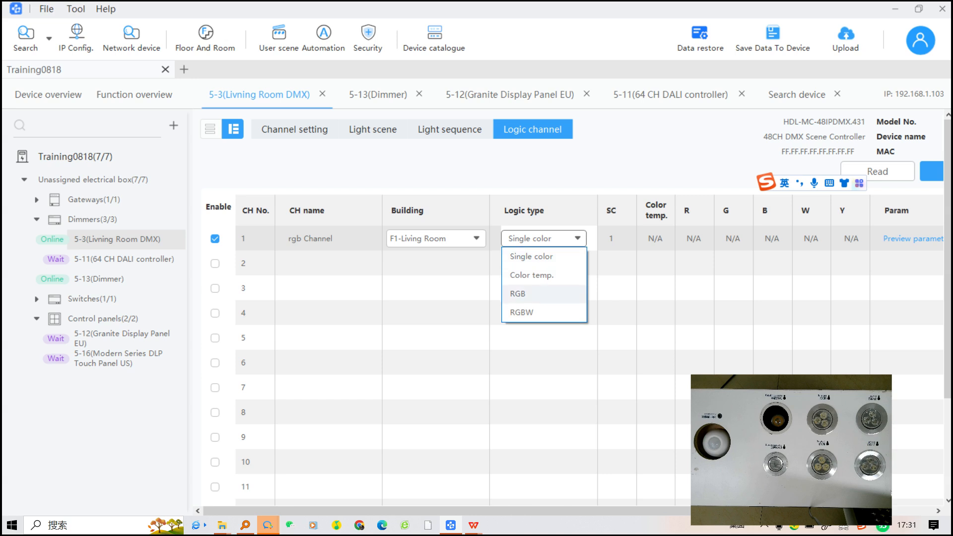
pyautogui.click(518, 294)
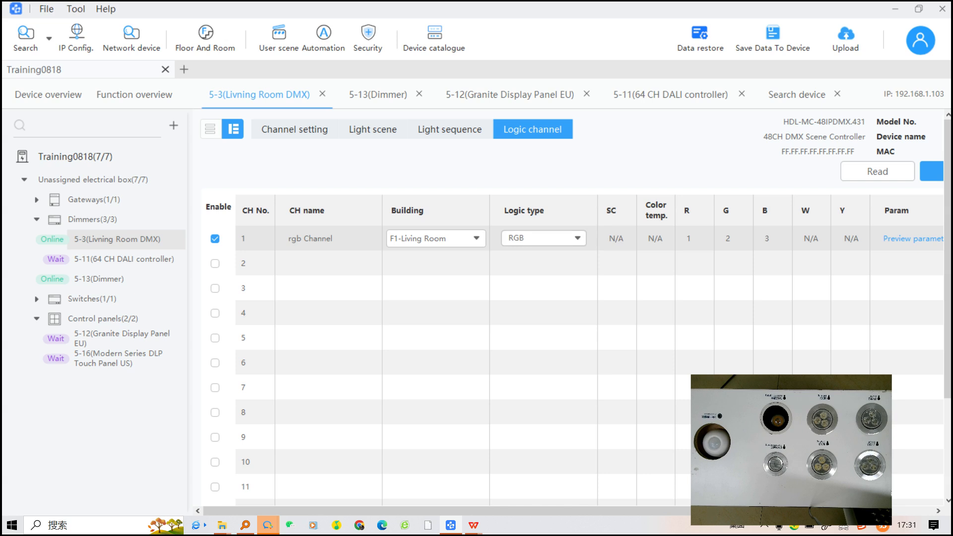
# - View the Colors slide in the WPS presentation, then return to Buspro Studio and save the logic channel settings
pyautogui.click(474, 525)
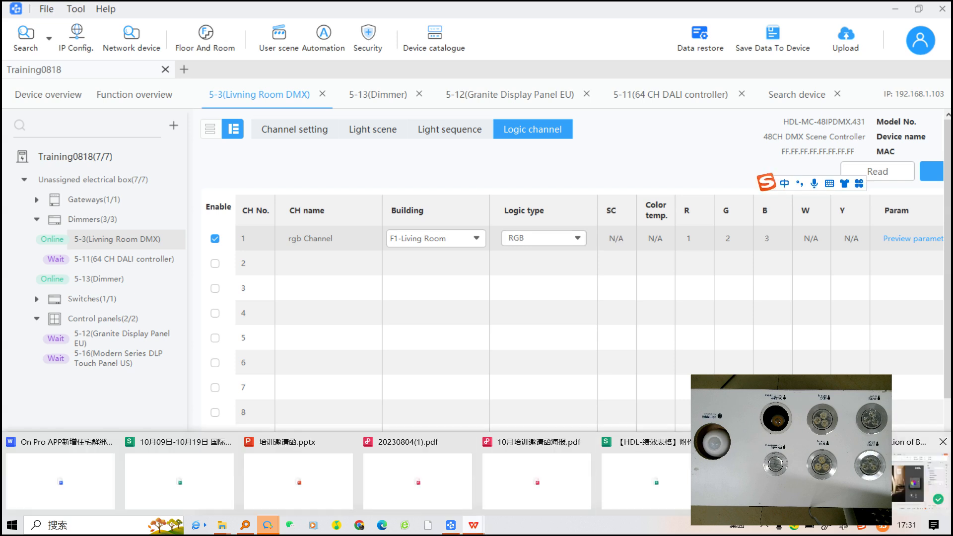
pyautogui.click(889, 490)
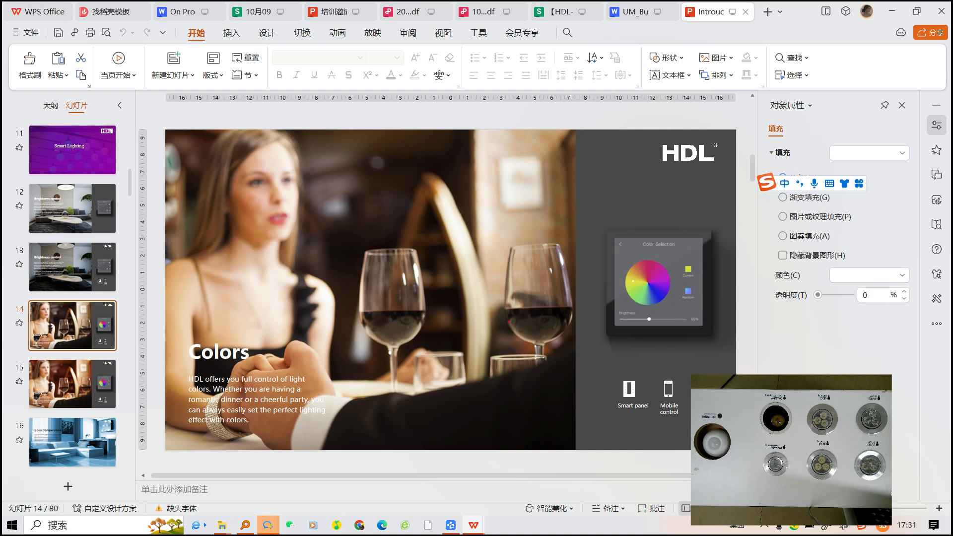
pyautogui.click(892, 11)
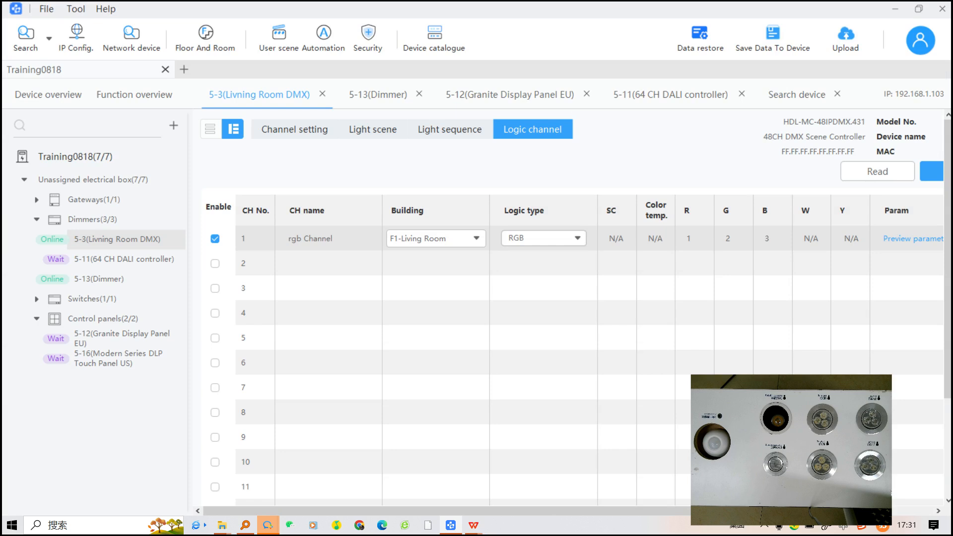
pyautogui.click(932, 171)
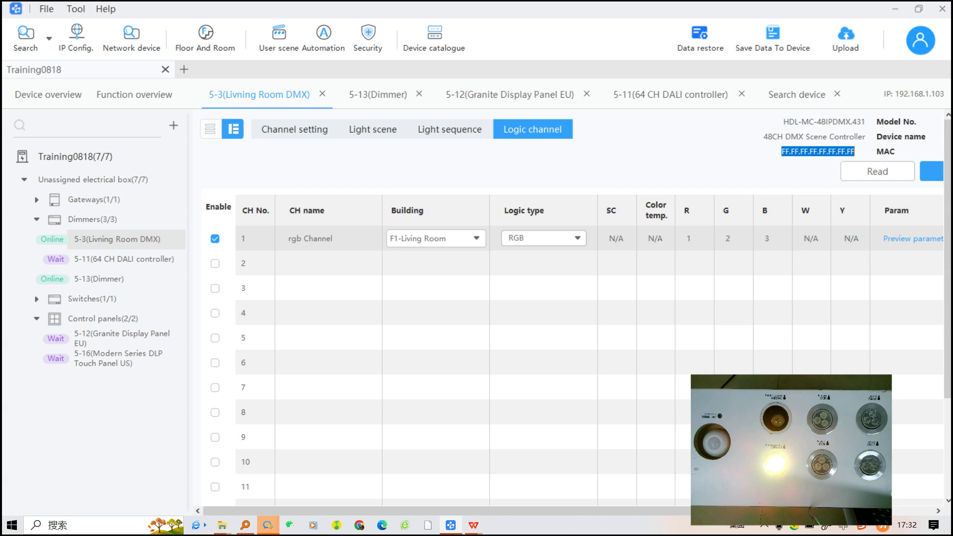
# - Add the DMX controller's Red, Green and Blue lighting channels to the Granite Display Panel's light targets
pyautogui.click(510, 95)
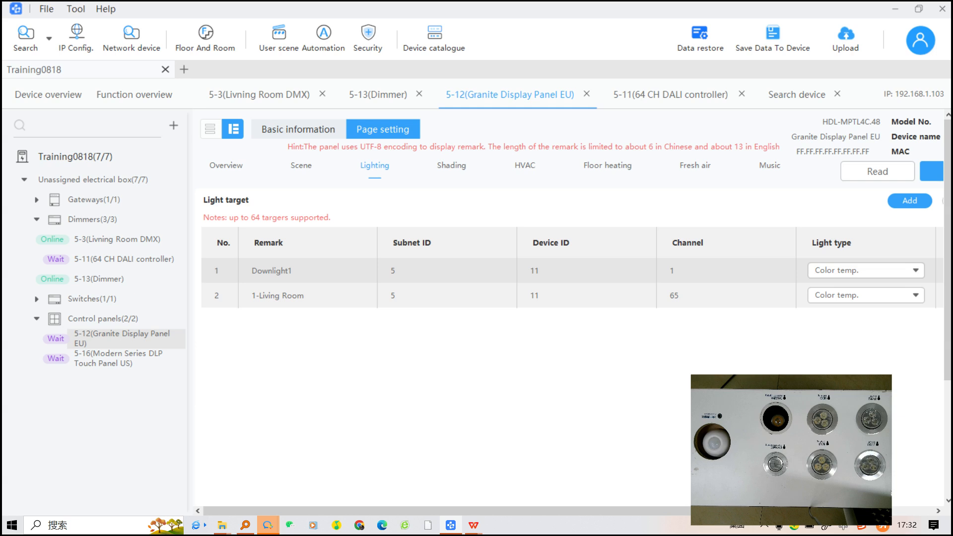
pyautogui.click(910, 200)
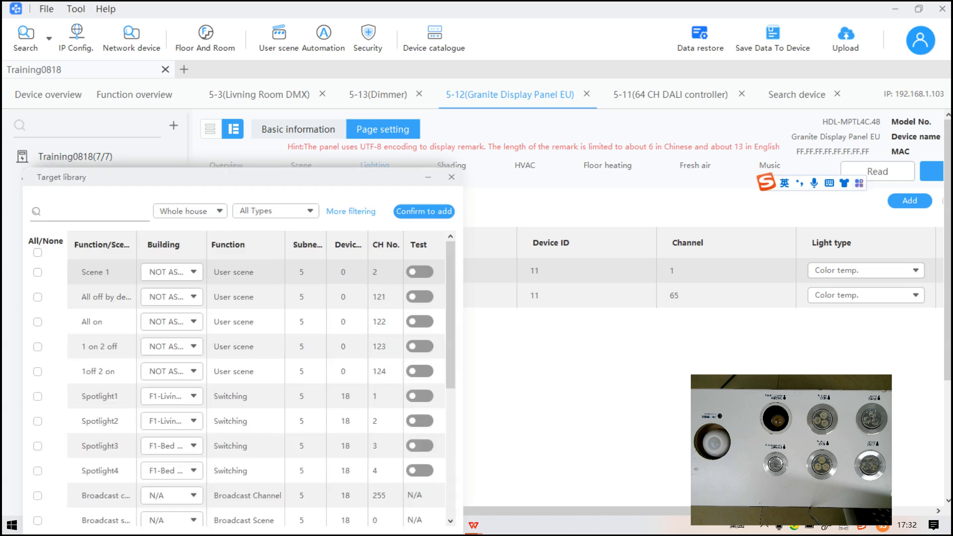
pyautogui.click(276, 211)
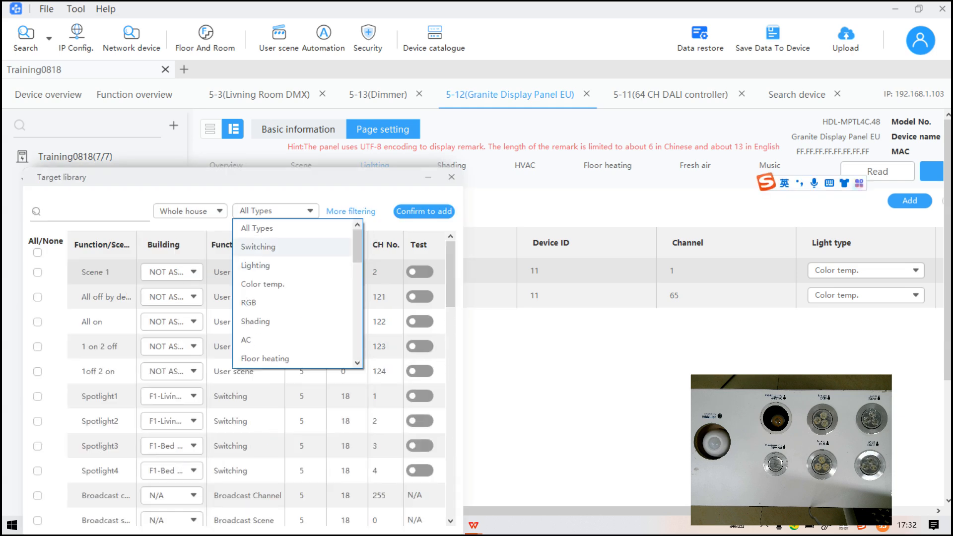
pyautogui.click(255, 266)
pyautogui.scroll(-15, 238, 372)
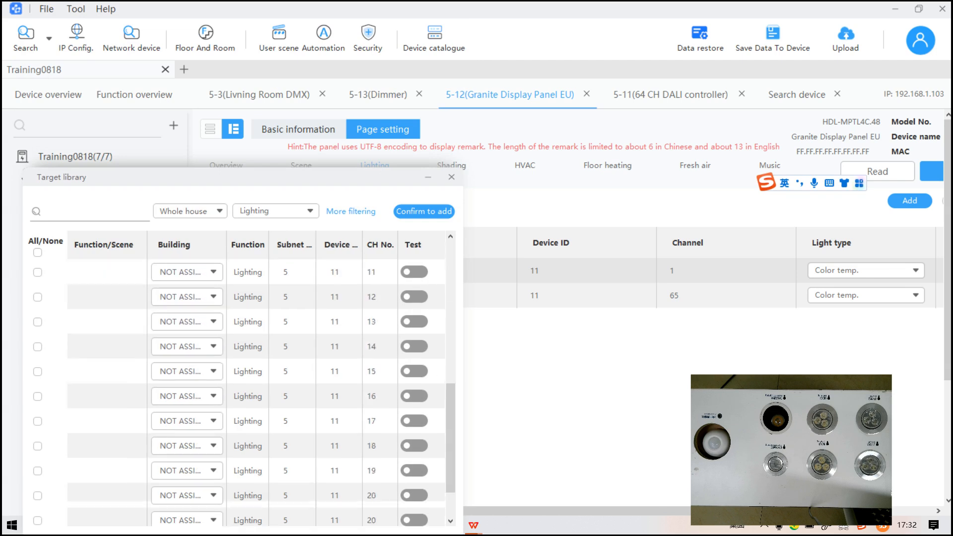
pyautogui.scroll(-14, 238, 373)
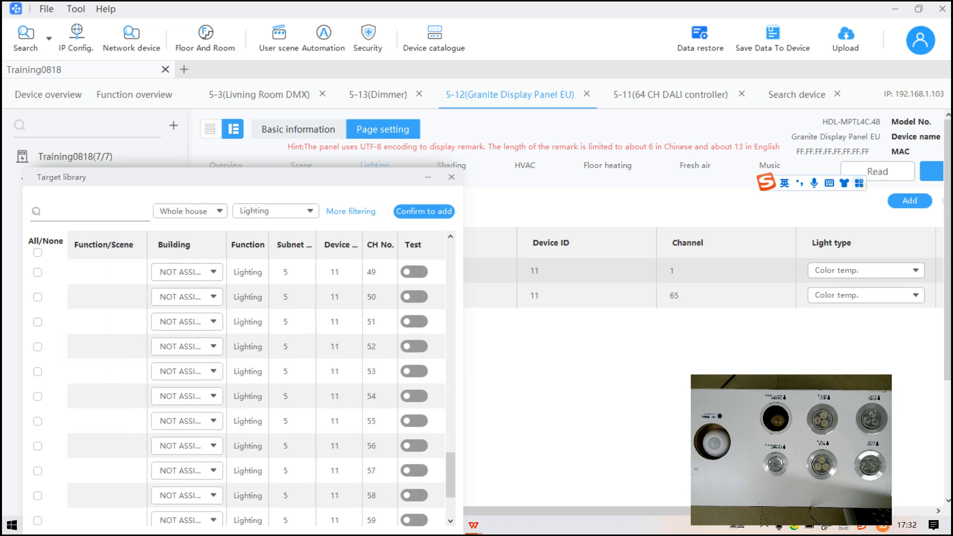
pyautogui.scroll(-3, 238, 372)
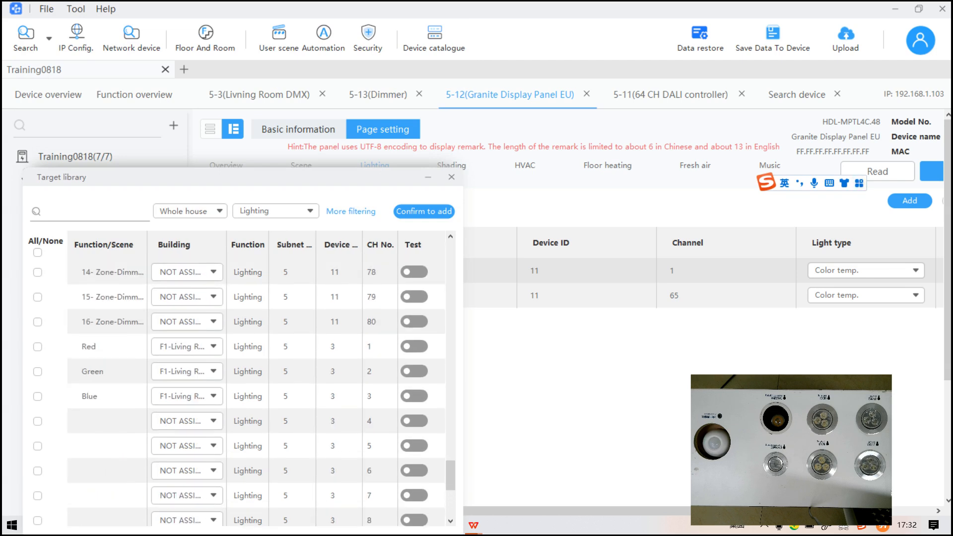
pyautogui.click(38, 348)
pyautogui.click(37, 371)
pyautogui.click(38, 397)
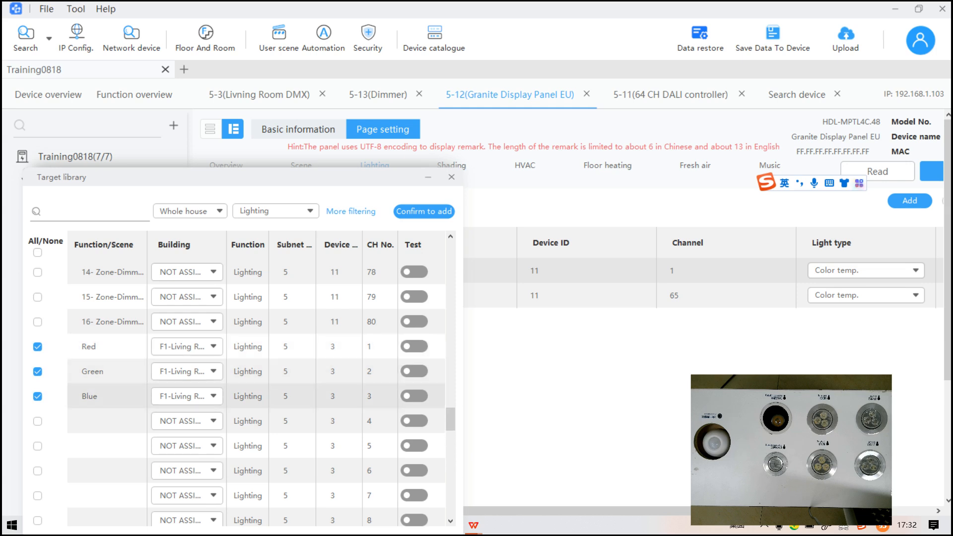
pyautogui.click(424, 211)
pyautogui.click(428, 177)
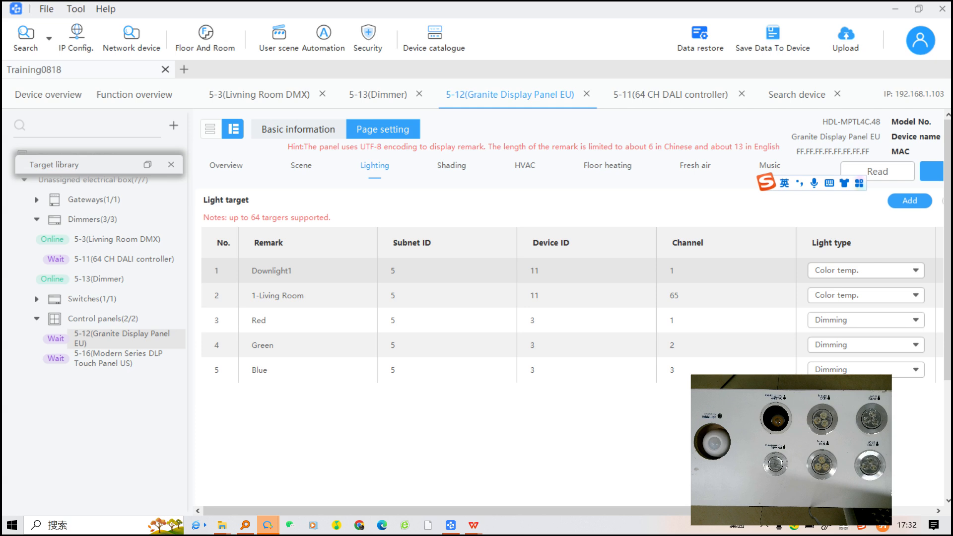
# - Look at the color selection panel on the Colors slide in WPS, then return to Buspro Studio
pyautogui.moveTo(473, 525)
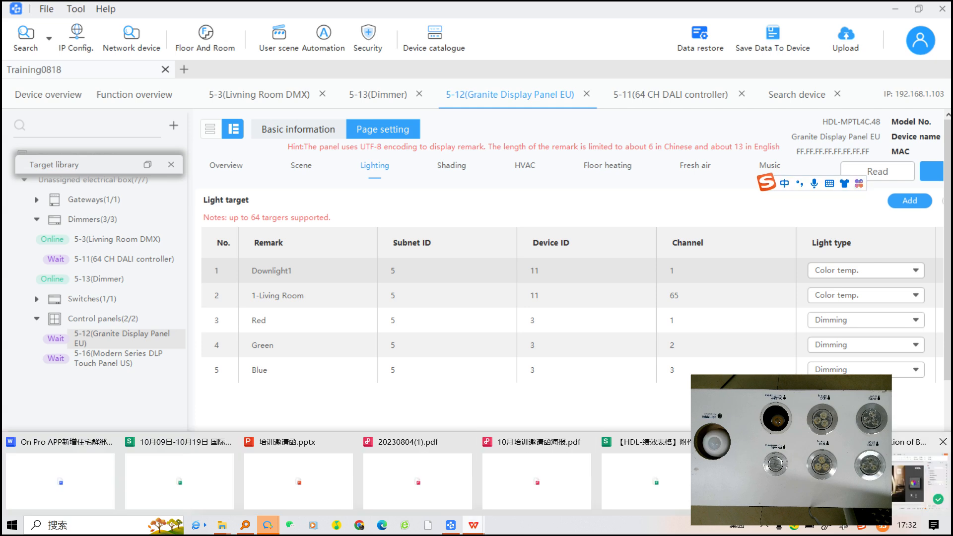
pyautogui.click(906, 479)
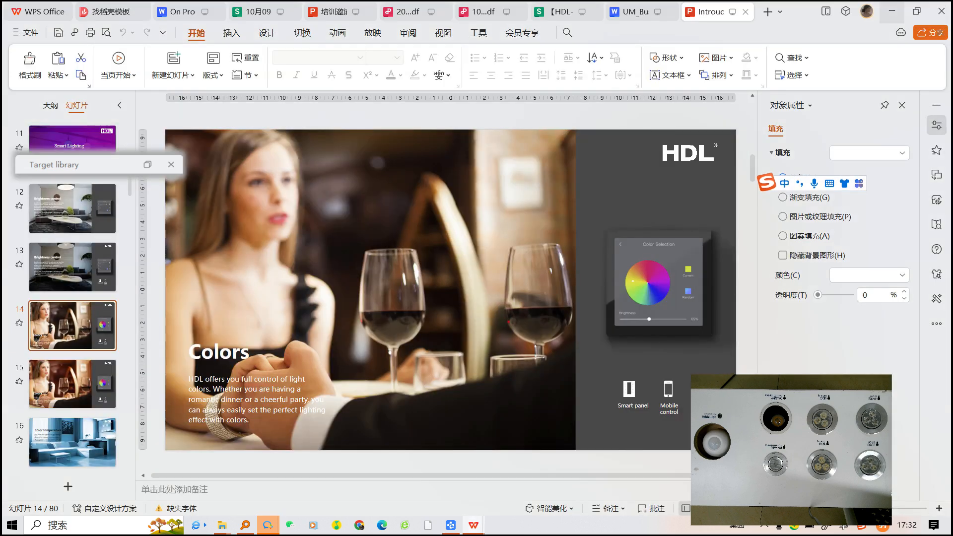
pyautogui.click(892, 12)
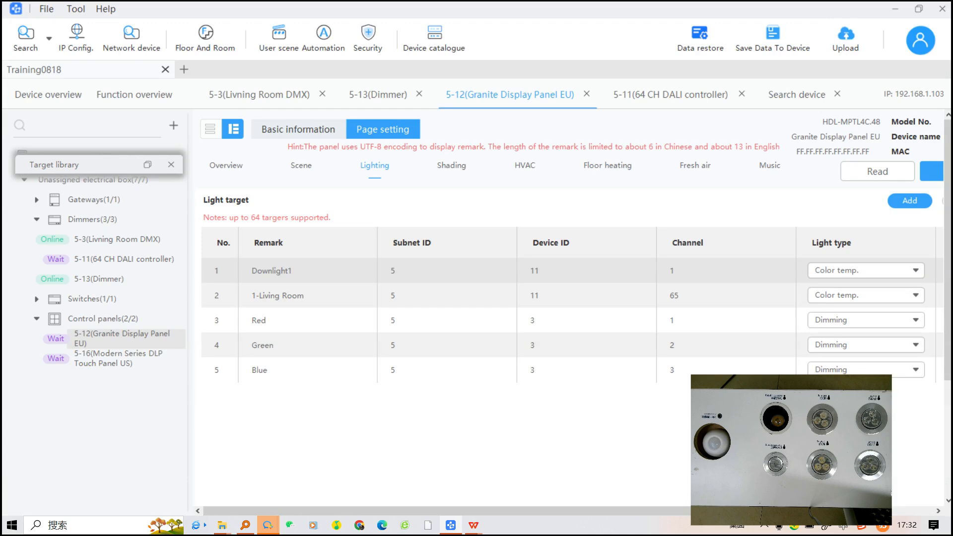
# - Add the RGB function rgb Channel to the Granite Display Panel's light targets and save the panel's lighting page
pyautogui.click(147, 165)
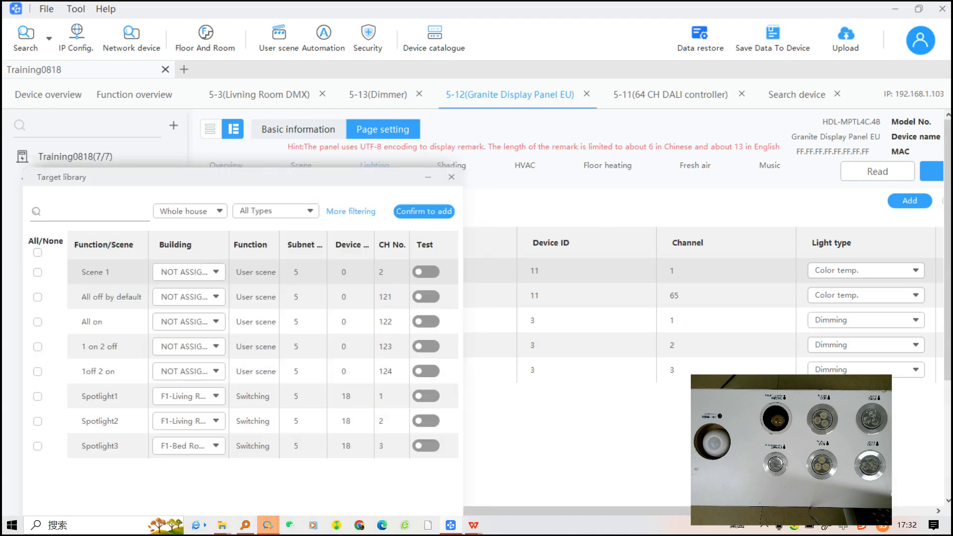
pyautogui.click(276, 211)
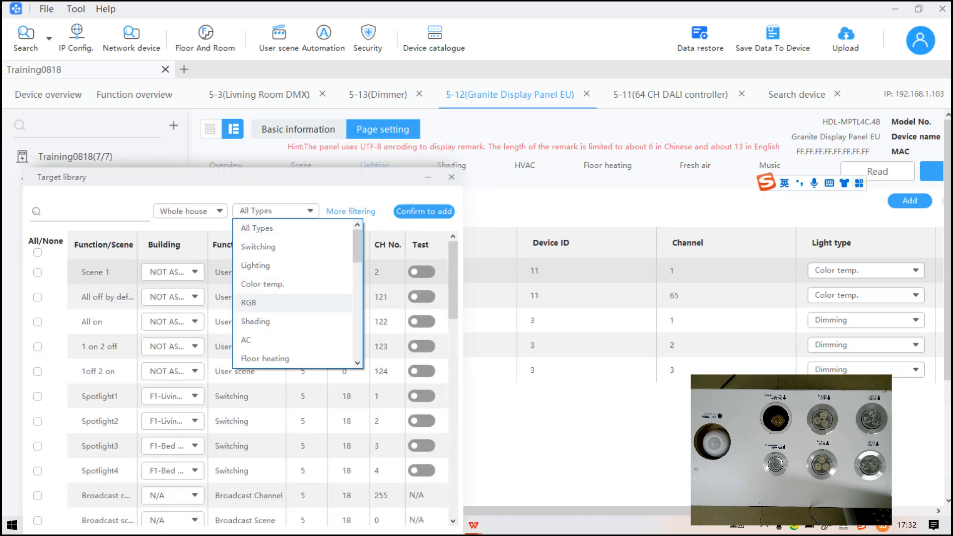
pyautogui.click(249, 302)
pyautogui.click(37, 272)
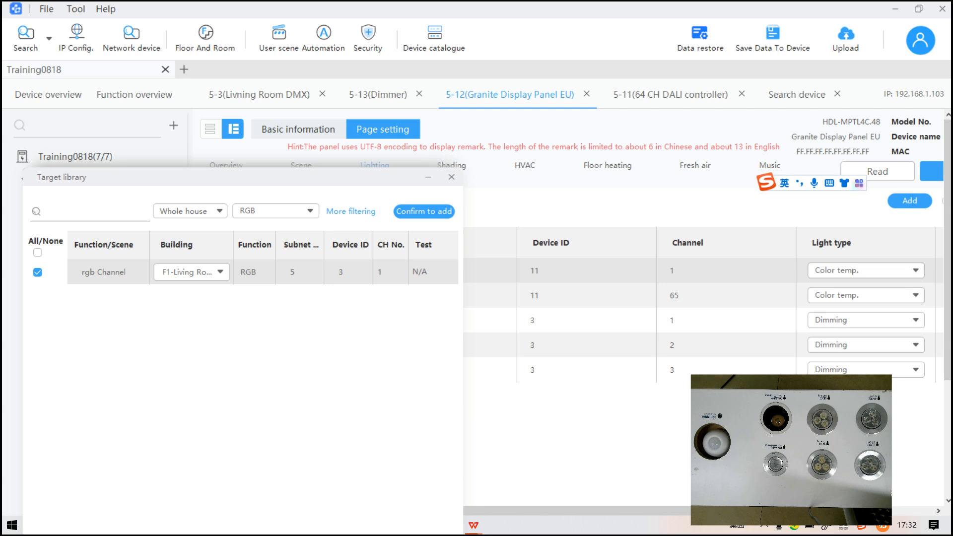
pyautogui.click(424, 212)
pyautogui.click(451, 177)
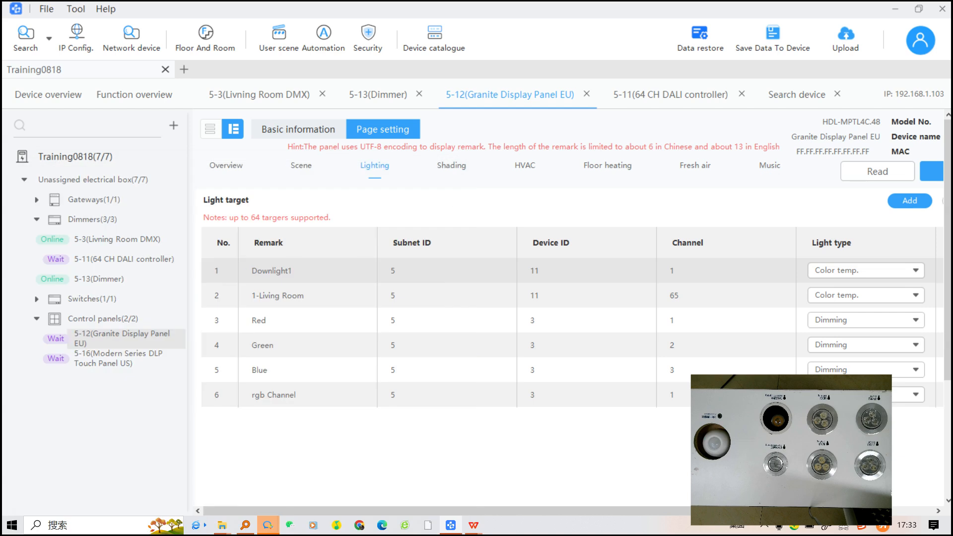
pyautogui.click(932, 172)
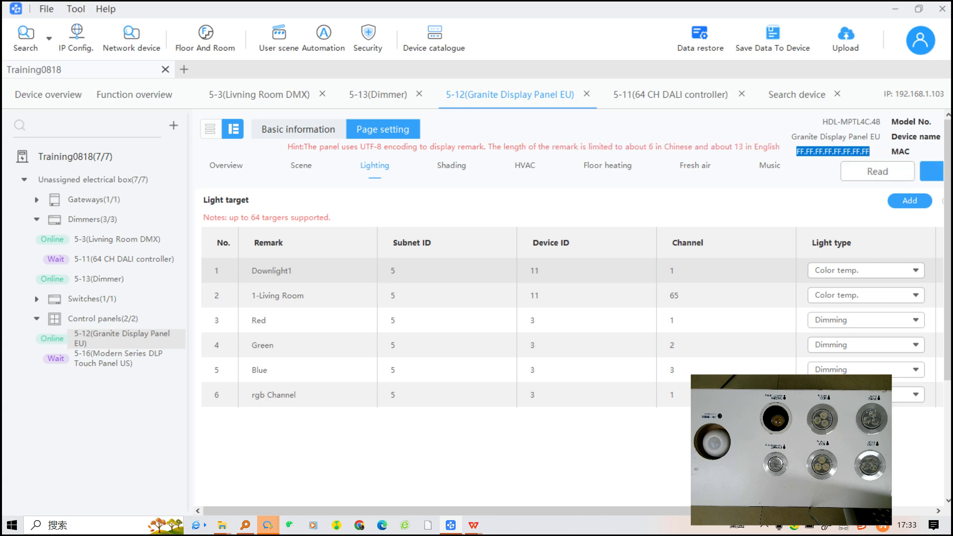
# - Disable logic channel 1 of the Living Room DMX controller and save the logic channel settings
pyautogui.click(259, 94)
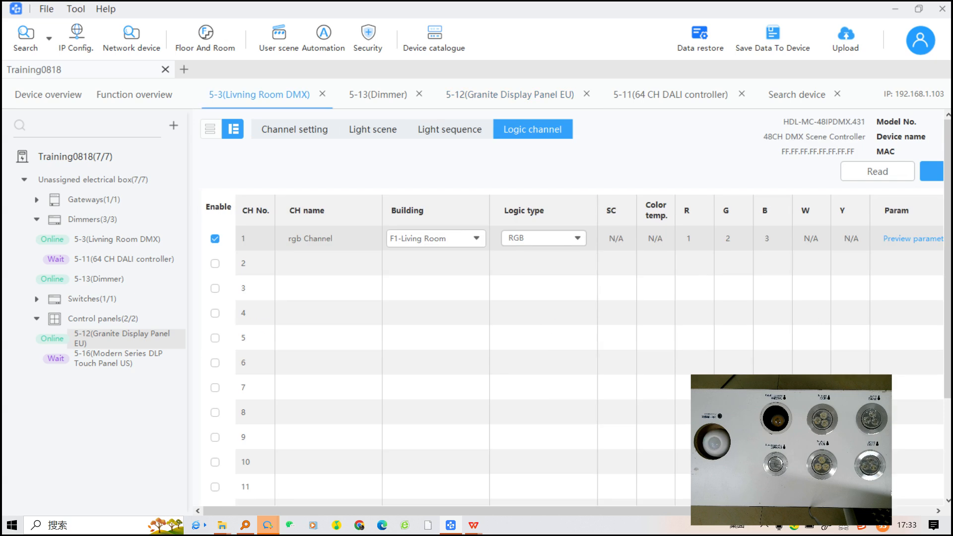
pyautogui.click(215, 239)
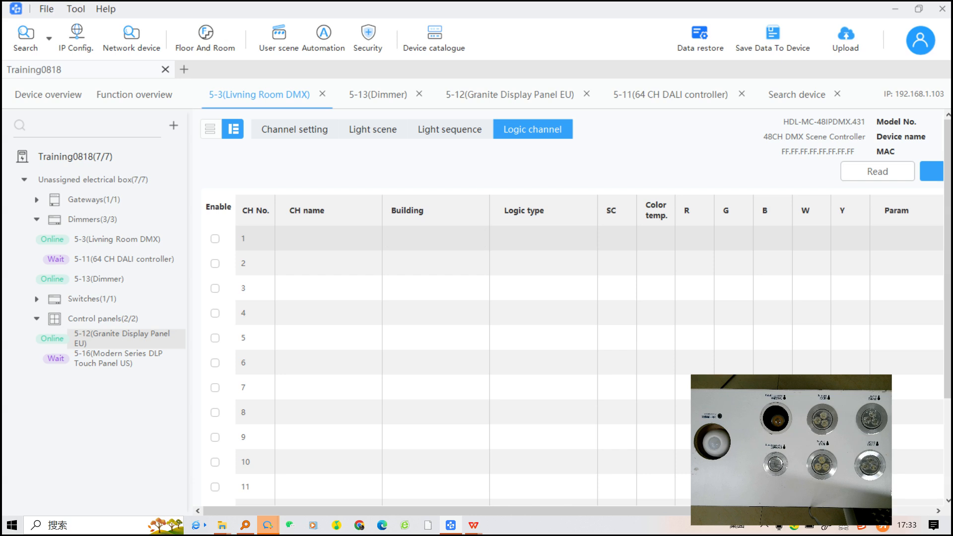
pyautogui.doubleClick(932, 171)
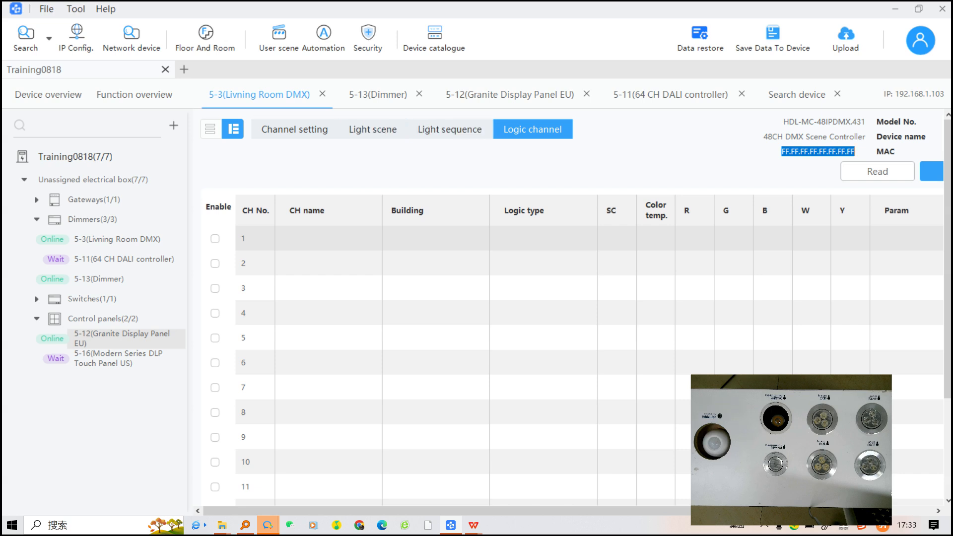
# - Filter the target library for RGB functions from the Granite Display Panel's light targets, then close the library
pyautogui.click(510, 95)
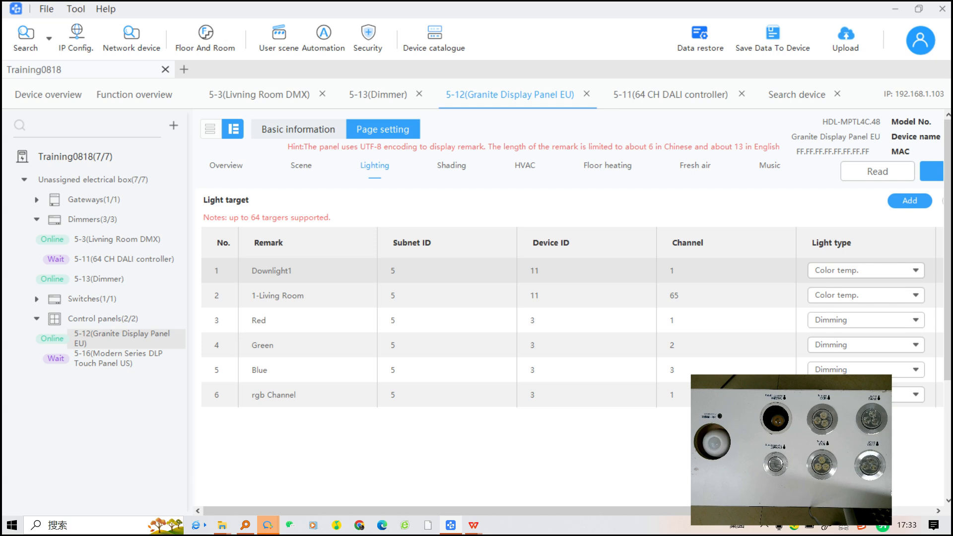
pyautogui.click(910, 201)
pyautogui.click(276, 211)
pyautogui.click(249, 303)
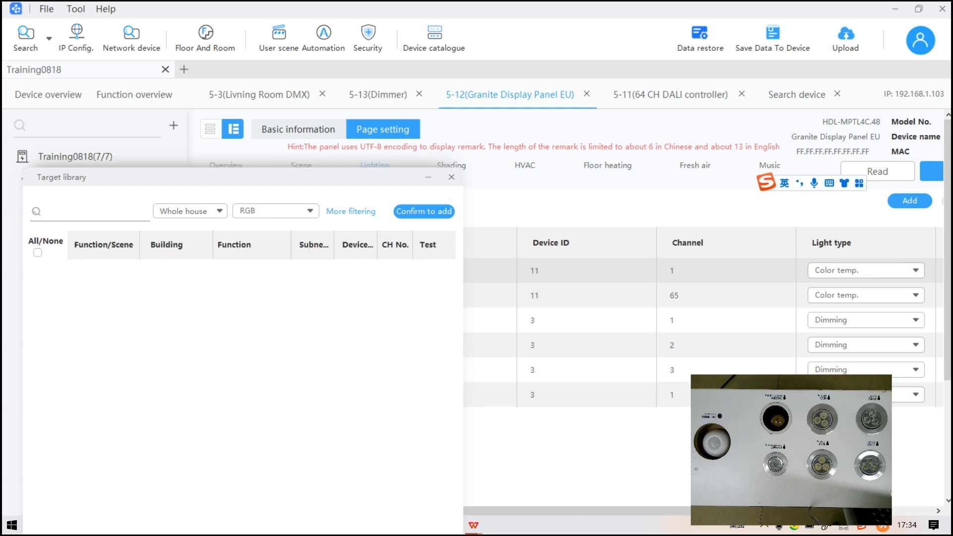
pyautogui.click(451, 176)
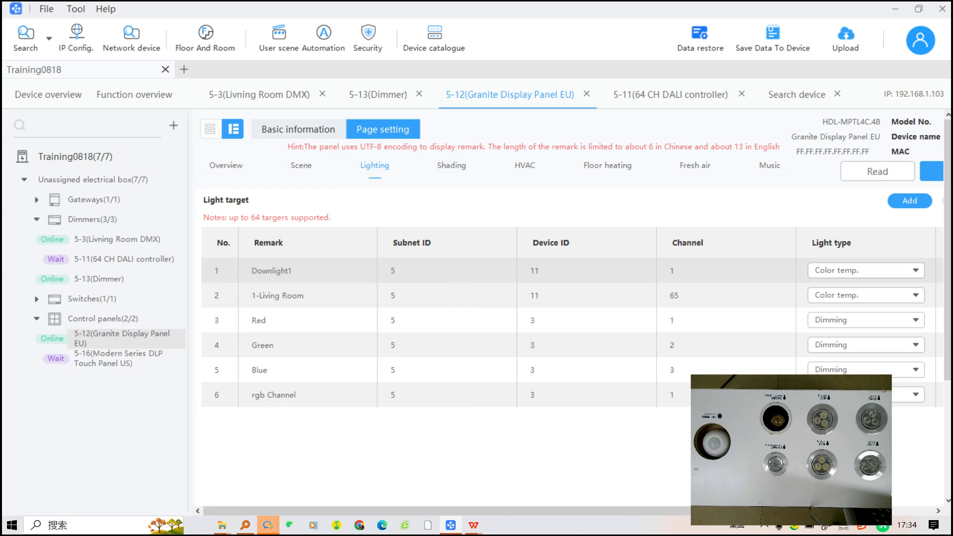
# - Enable logic channel 1 of the Living Room DMX controller, assigned to F1-Living Room with the RGB logic type
pyautogui.click(259, 94)
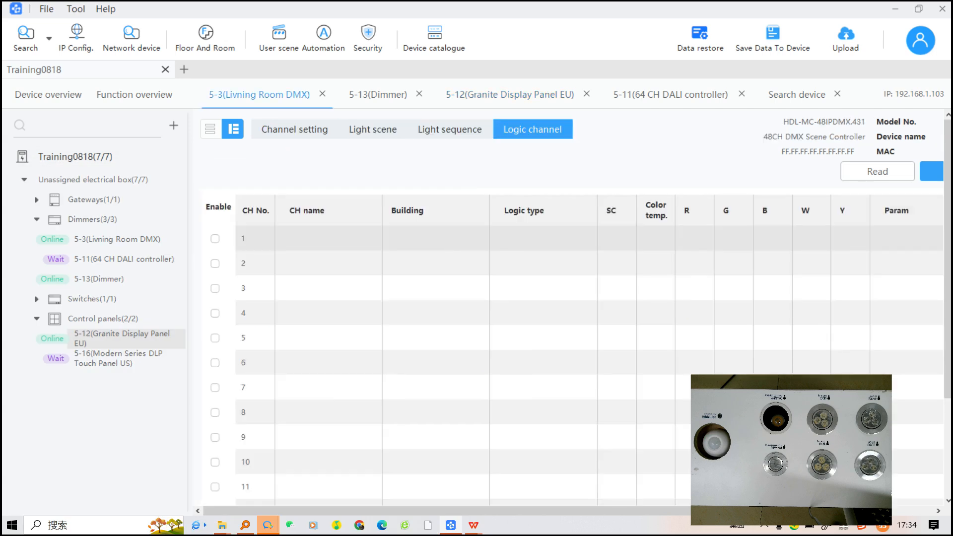
pyautogui.click(476, 239)
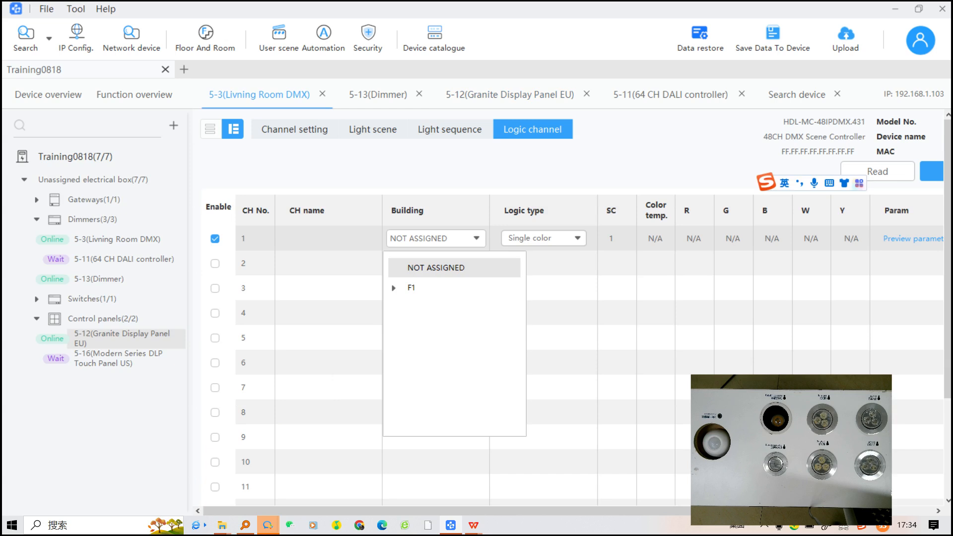
pyautogui.click(394, 288)
pyautogui.click(441, 308)
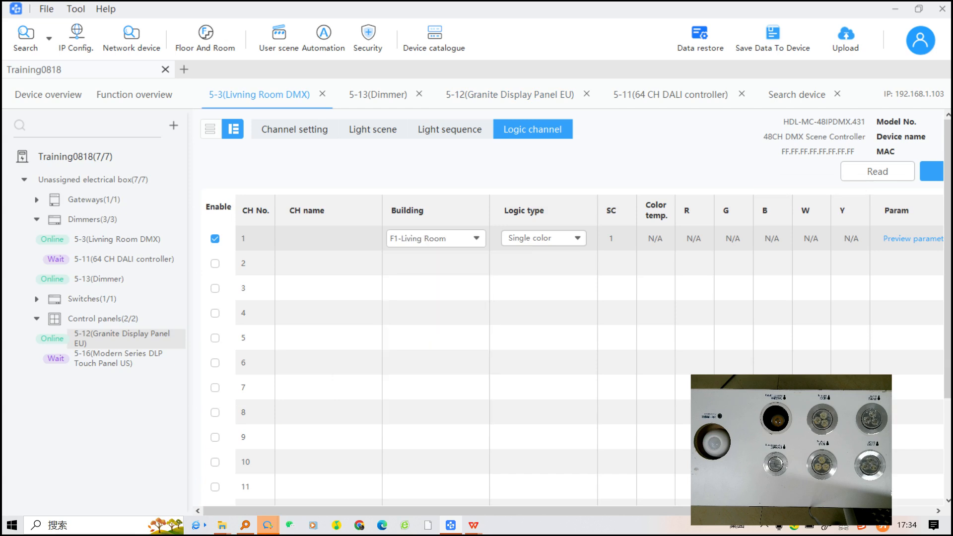
pyautogui.click(577, 238)
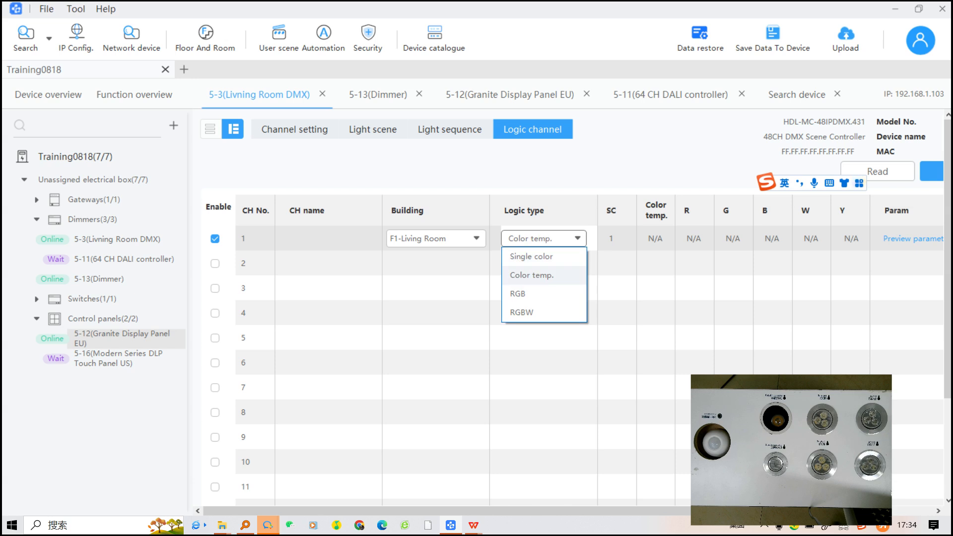
pyautogui.click(516, 306)
# - Name logic channel 1 "RGB channel" and save the logic channel settings
pyautogui.click(328, 238)
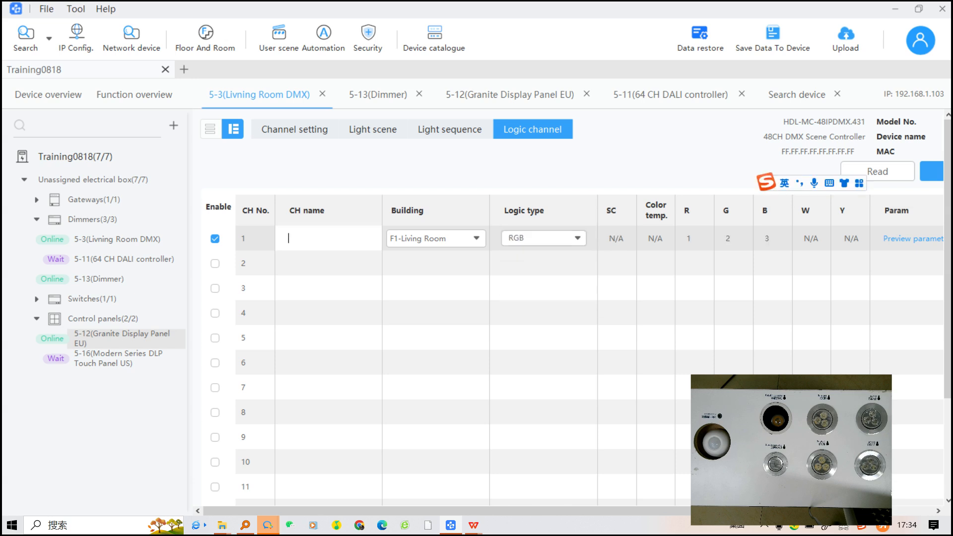
pyautogui.press('capslock')
pyautogui.write('G')
pyautogui.write('GB')
pyautogui.press('capslock')
pyautogui.press('BackSpace')
pyautogui.press('BackSpace')
pyautogui.press('BackSpace')
pyautogui.press('capslock')
pyautogui.write('RGB')
pyautogui.press('capslock')
pyautogui.write('channel')
pyautogui.click(932, 172)
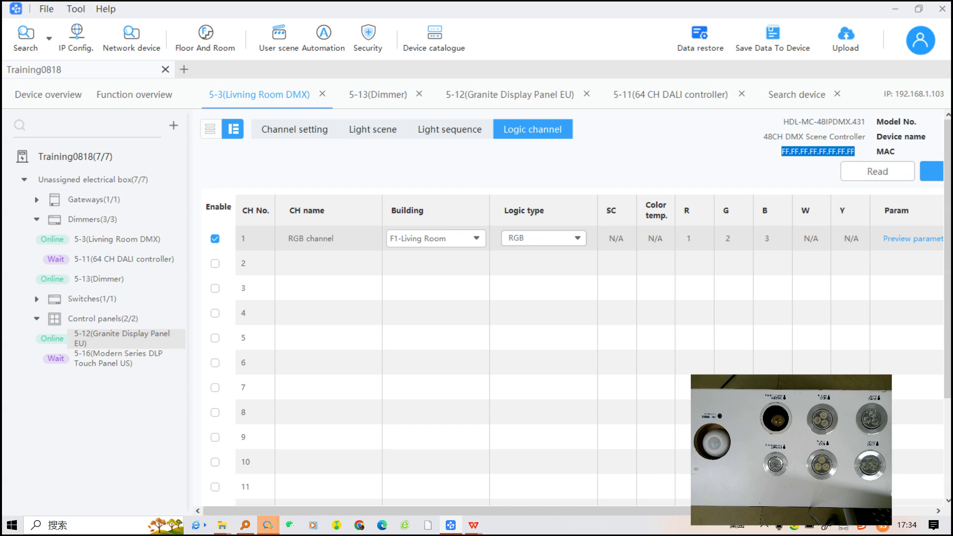
# - Delete the Downlight1 entry from the Granite Display Panel's light targets
pyautogui.click(510, 94)
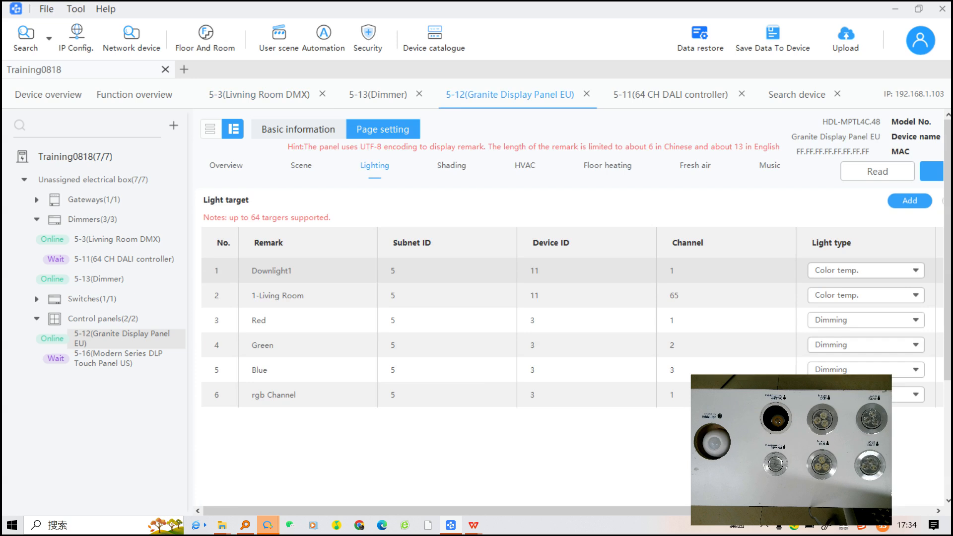
pyautogui.rightClick(297, 399)
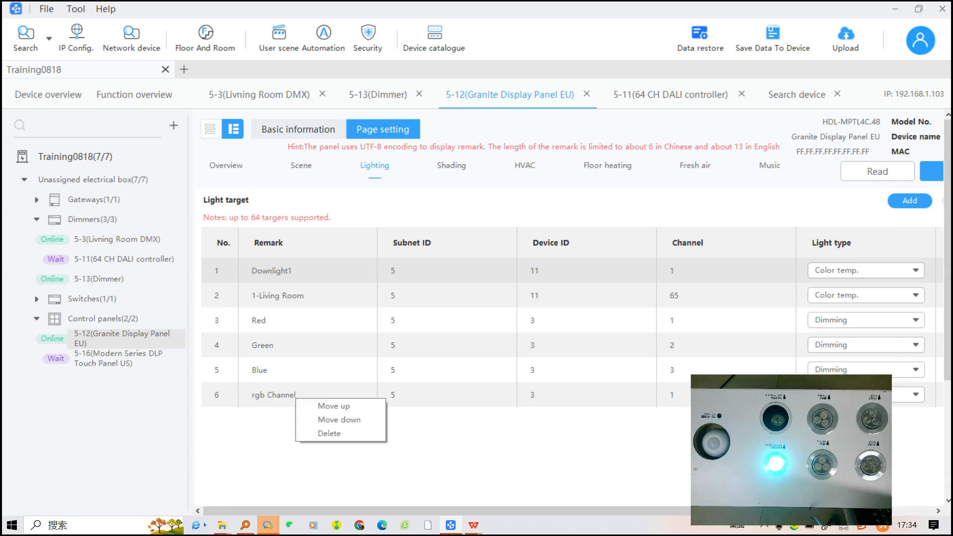
pyautogui.click(330, 434)
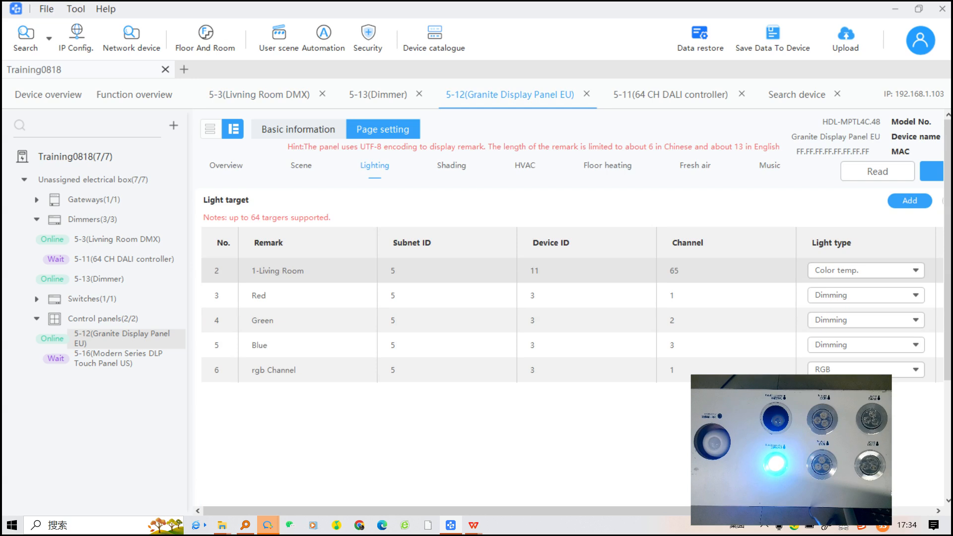
# - Add the RGB function RGB channel from the target library to the panel's light targets, then close the library
pyautogui.click(910, 201)
pyautogui.click(276, 211)
pyautogui.click(249, 302)
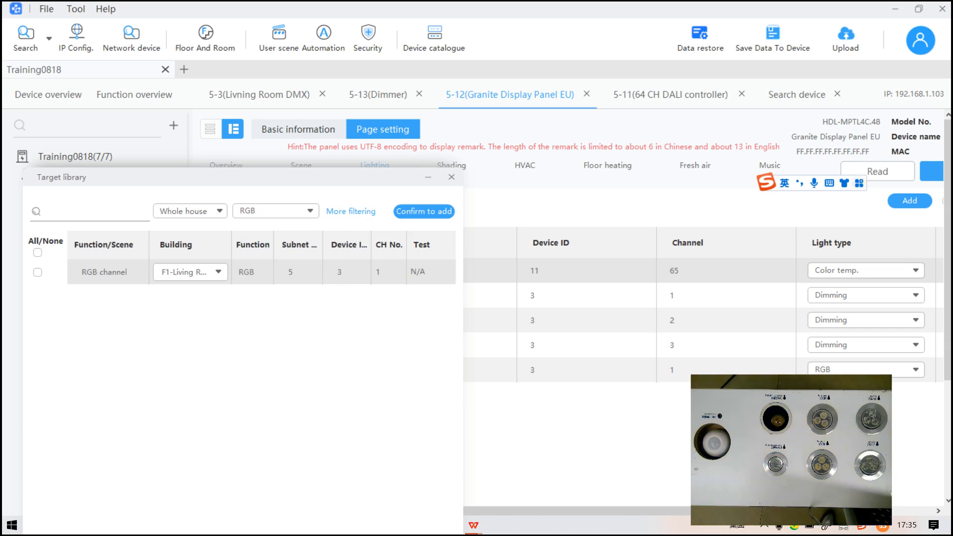
pyautogui.click(37, 273)
pyautogui.click(424, 212)
pyautogui.click(452, 177)
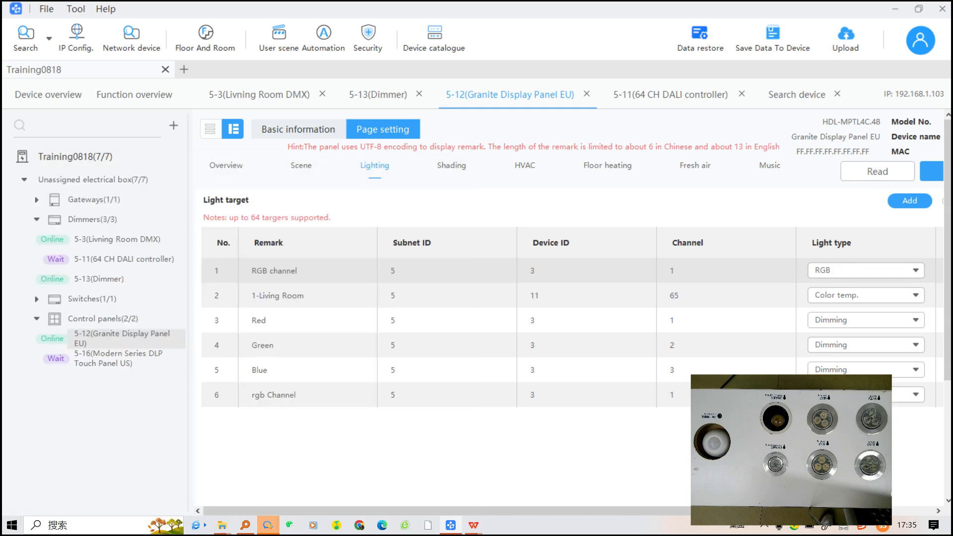
# - Delete the old rgb Channel entry from the panel's light targets and save the lighting page
pyautogui.doubleClick(274, 395)
pyautogui.click(296, 395)
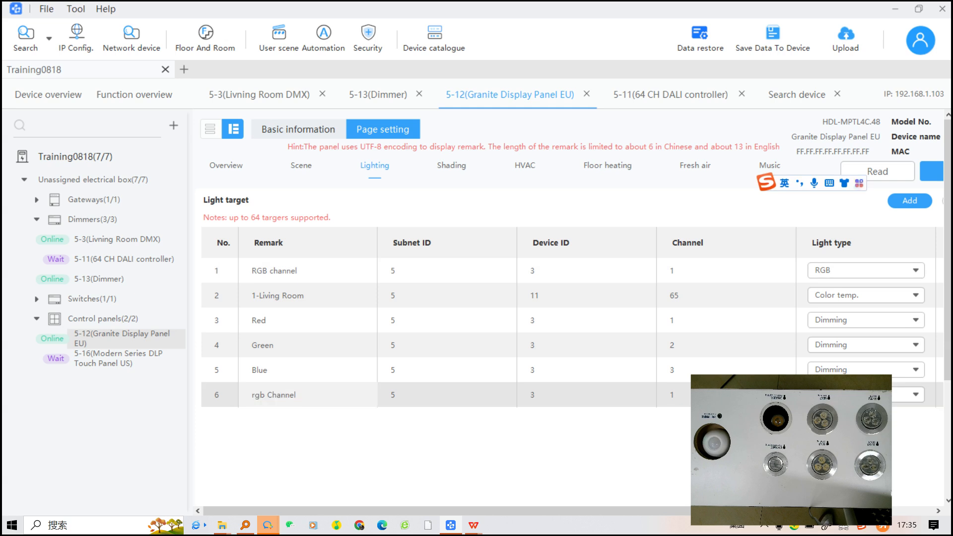
pyautogui.rightClick(417, 393)
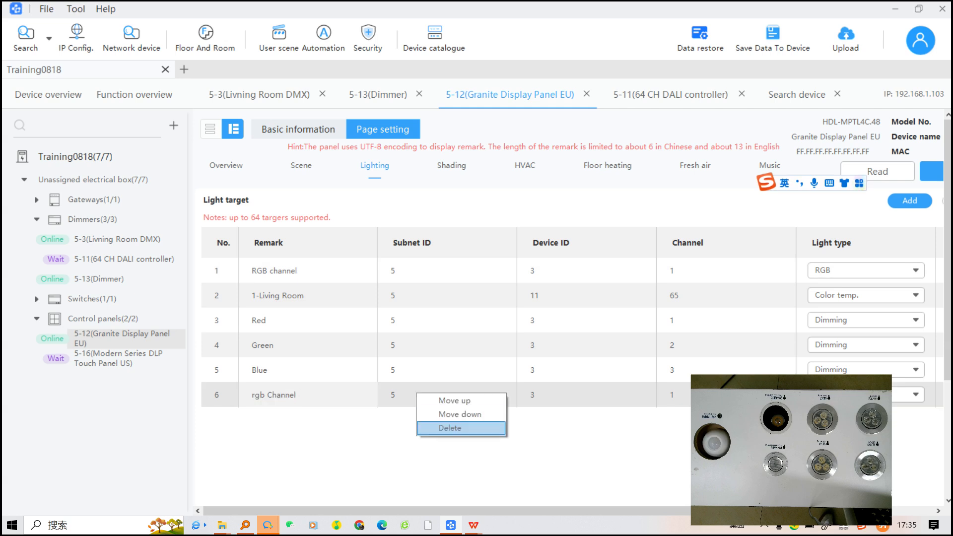
pyautogui.click(449, 428)
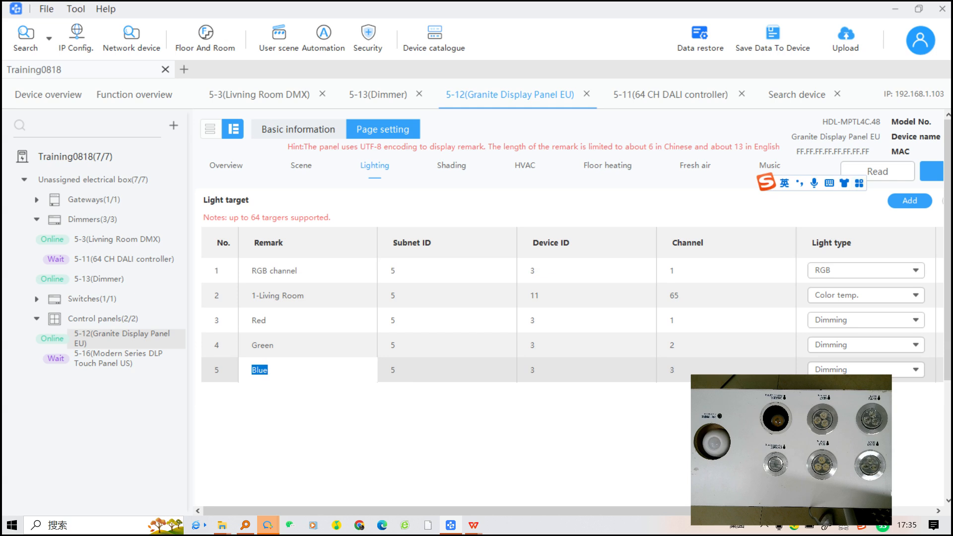
pyautogui.click(932, 172)
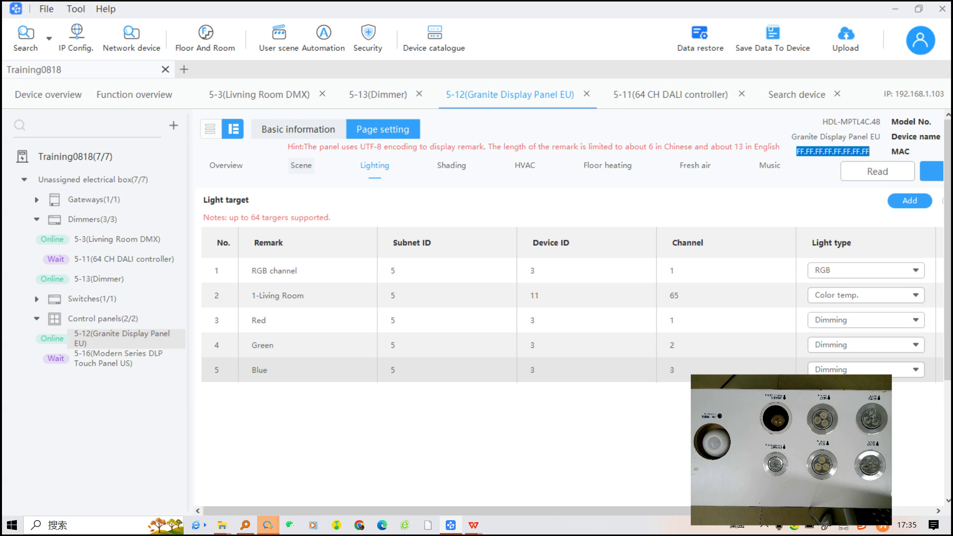
# - Add a scene named "red" to the Granite Display Panel's scene list
pyautogui.click(301, 166)
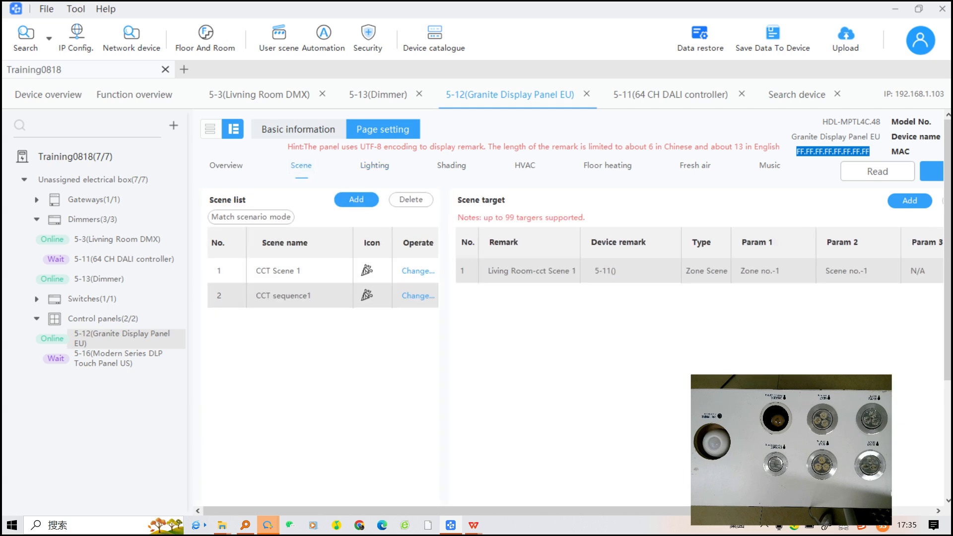
pyautogui.click(356, 199)
pyautogui.click(300, 321)
pyautogui.write('red')
pyautogui.press('Return')
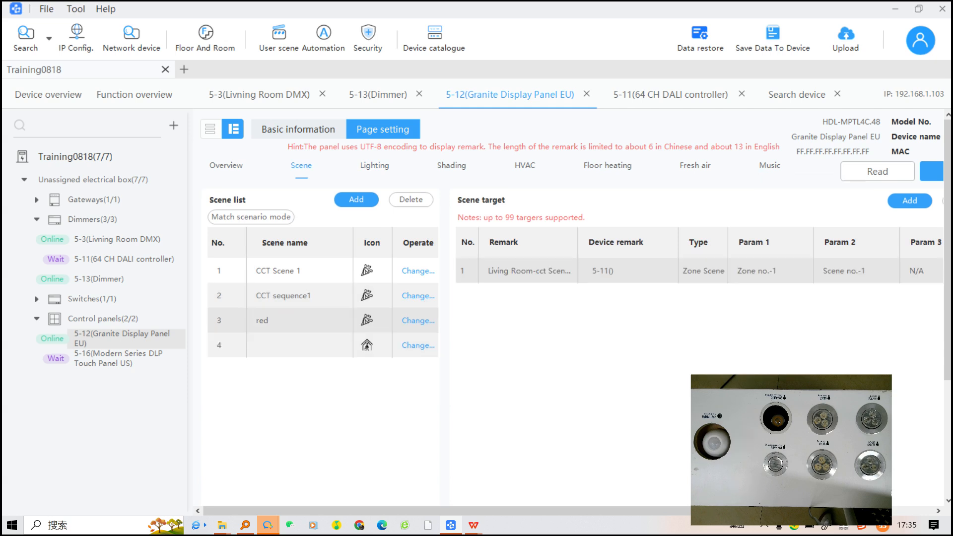
# - Name the panel's fourth scene "green"
pyautogui.click(299, 345)
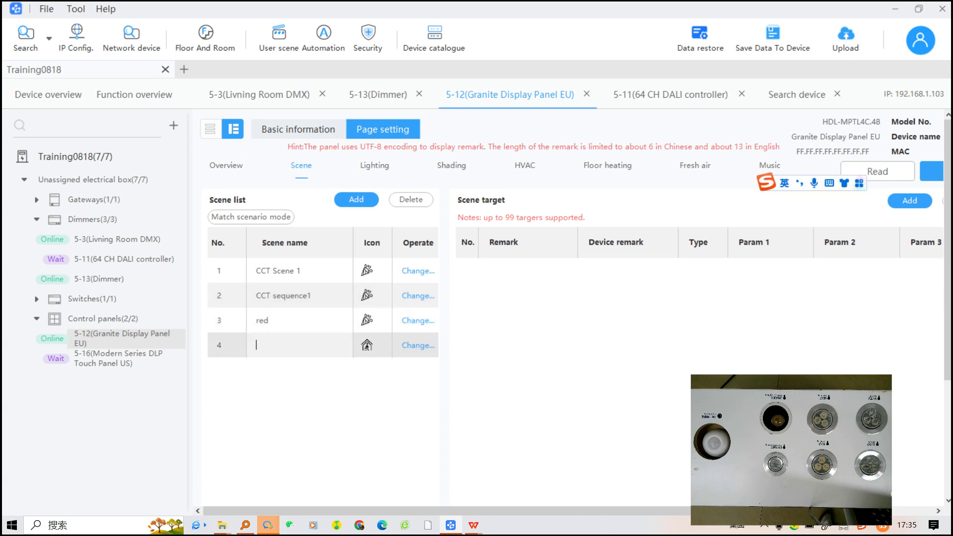
pyautogui.write('greeb')
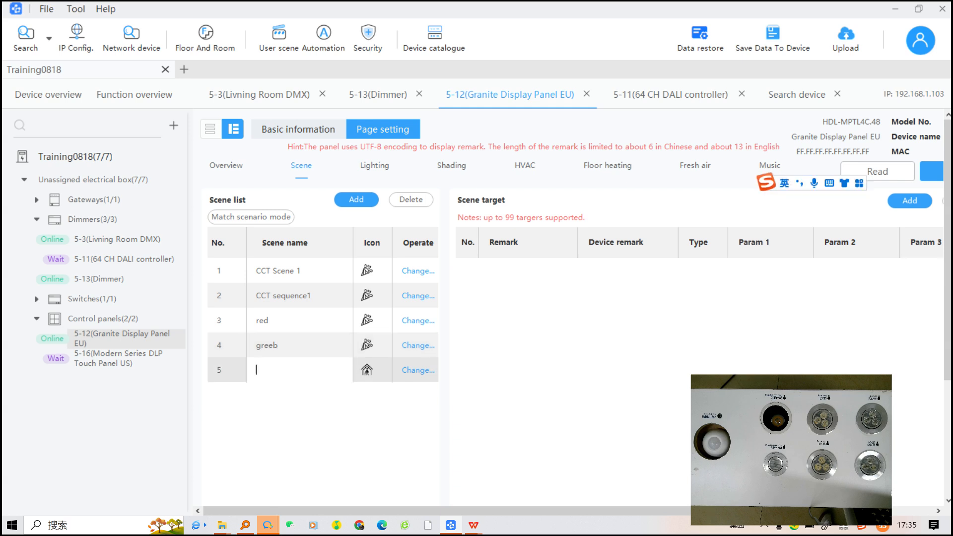
pyautogui.doubleClick(267, 345)
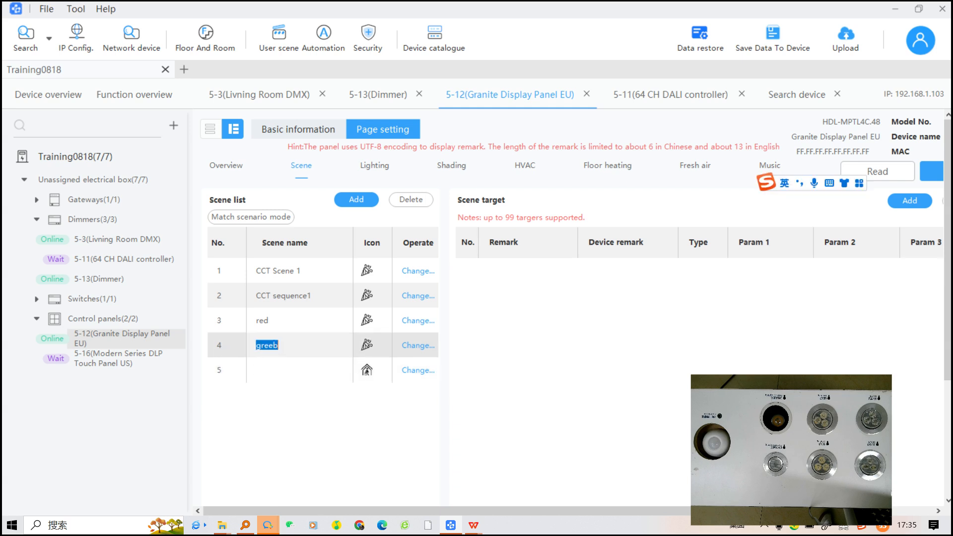
pyautogui.press('BackSpace')
pyautogui.write('n')
# - Name the panel's fifth scene "Purple"
pyautogui.click(299, 371)
pyautogui.press('capslock')
pyautogui.write('P')
pyautogui.press('capslock')
pyautogui.write('ur')
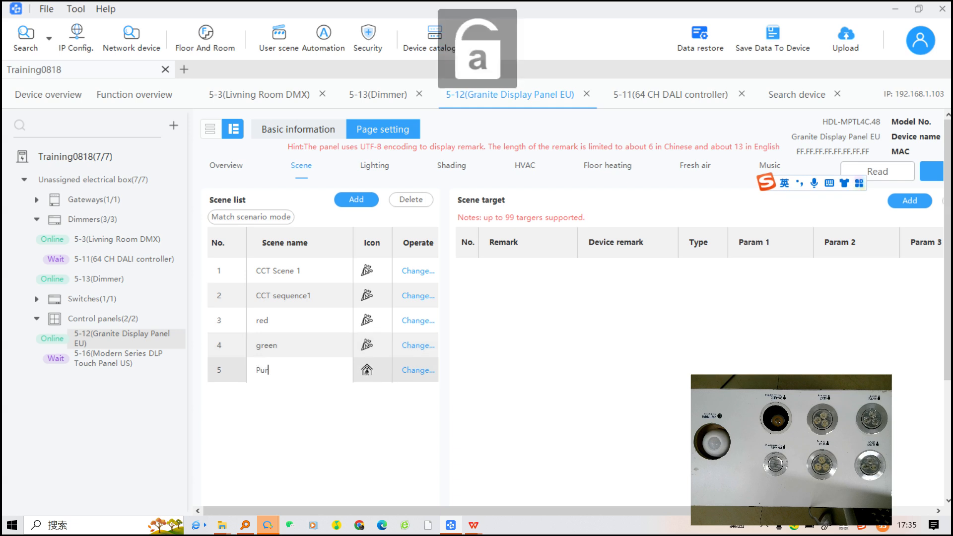
pyautogui.write('ple')
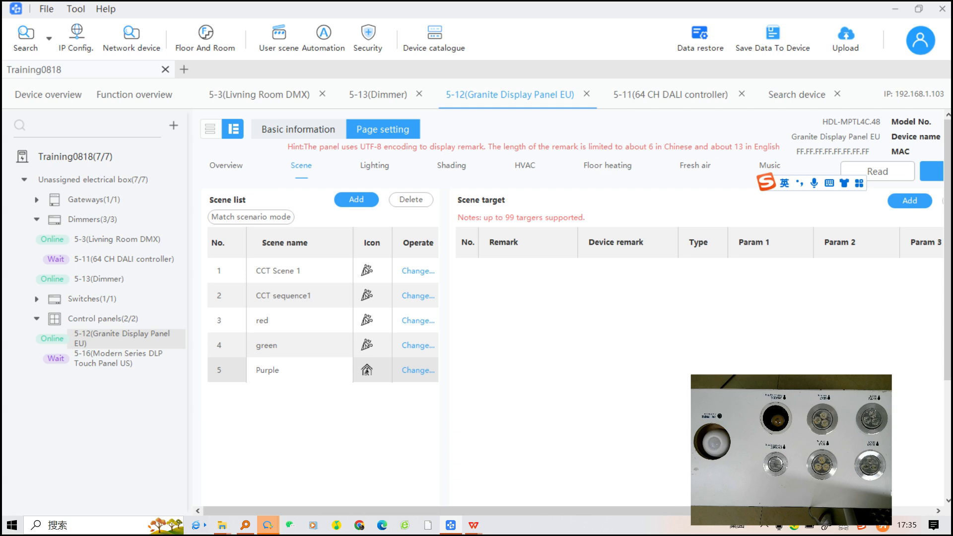
# - Add the DMX controller's RED light scene as a function-on target of the panel's red scene, then close the target library
pyautogui.click(284, 321)
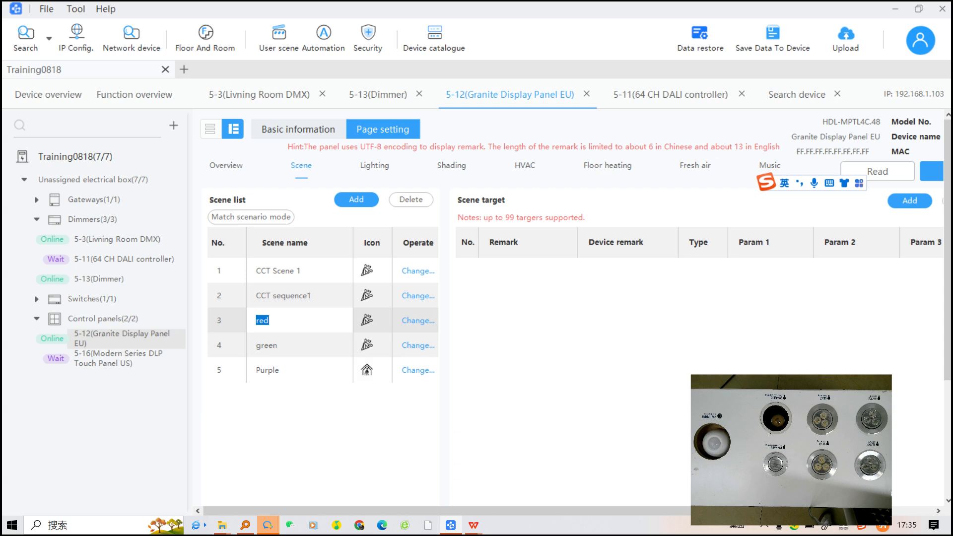
pyautogui.click(268, 525)
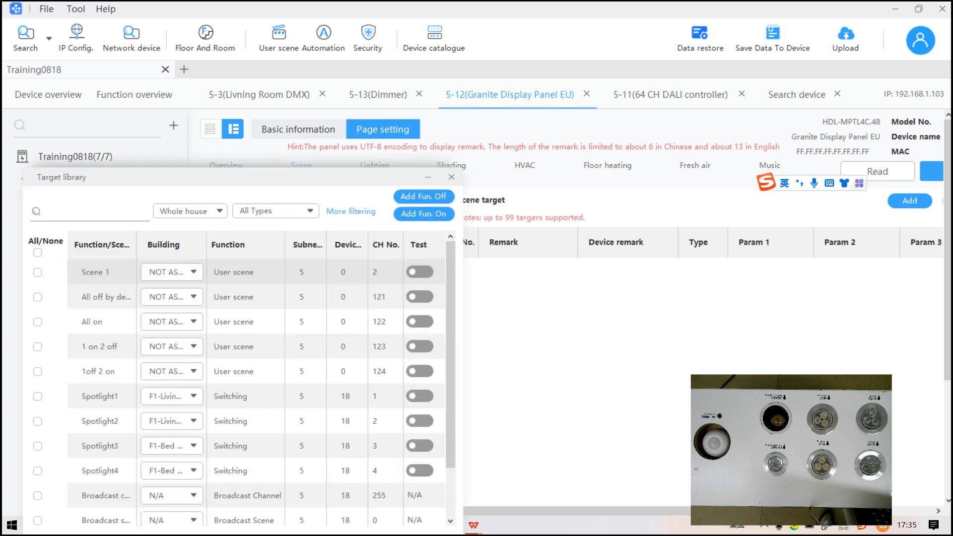
pyautogui.click(283, 211)
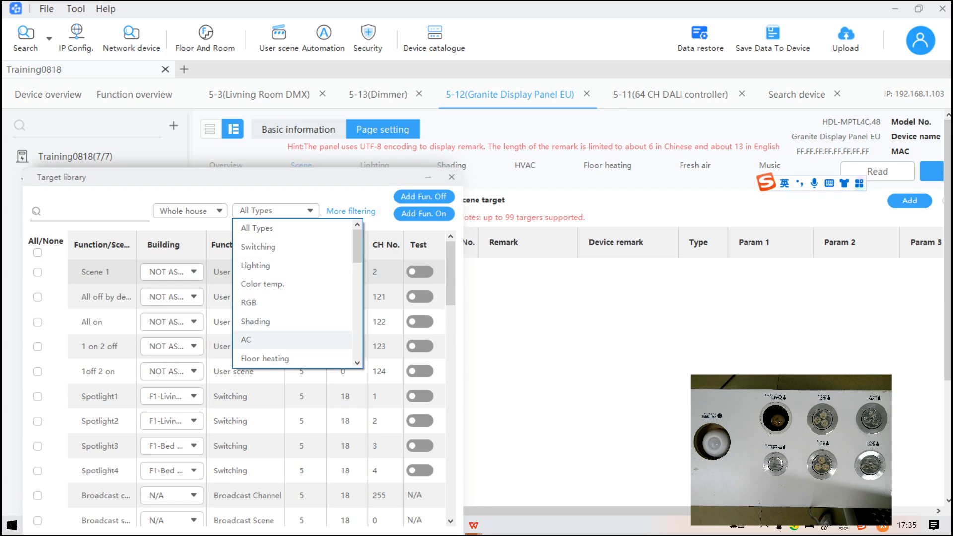
pyautogui.scroll(-5, 293, 323)
pyautogui.scroll(-2, 293, 322)
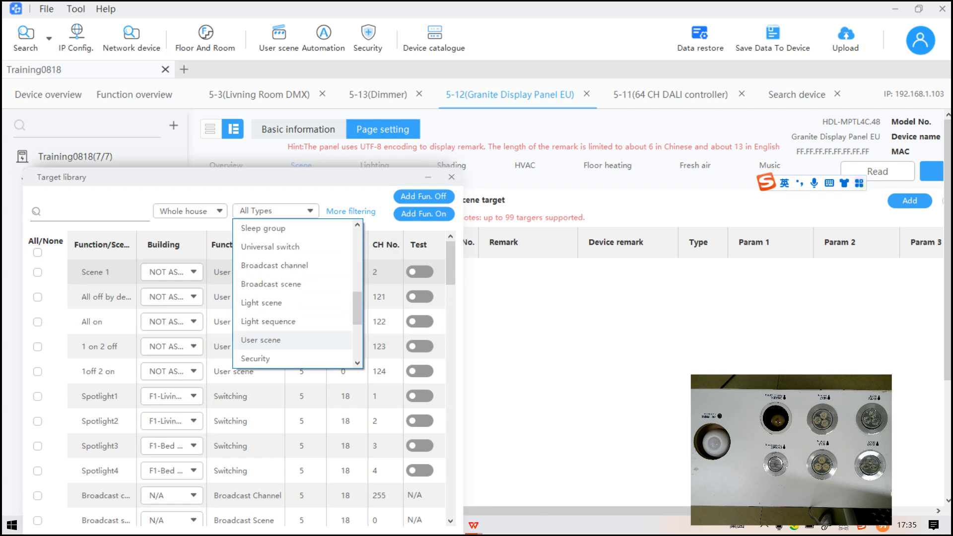
pyautogui.click(273, 303)
pyautogui.scroll(-10, 248, 378)
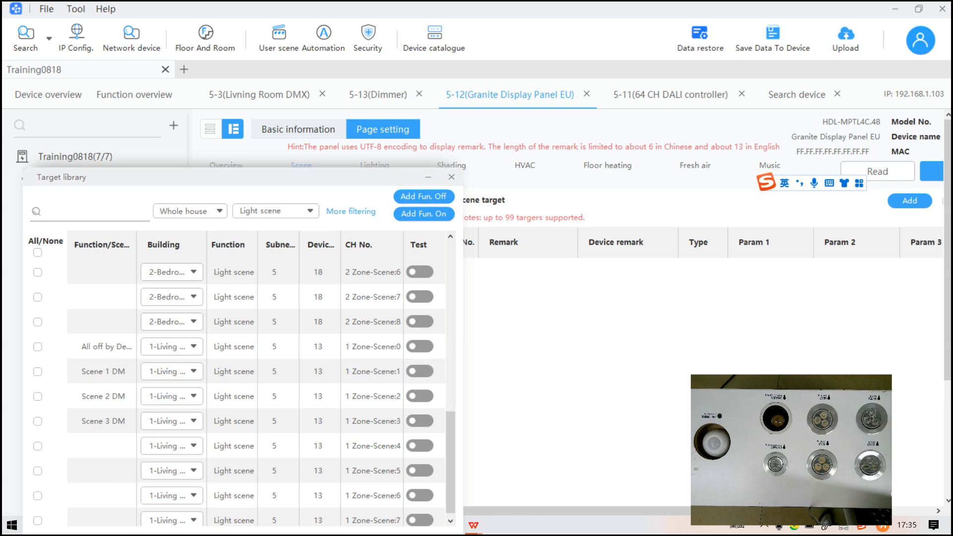
pyautogui.scroll(-5, 248, 387)
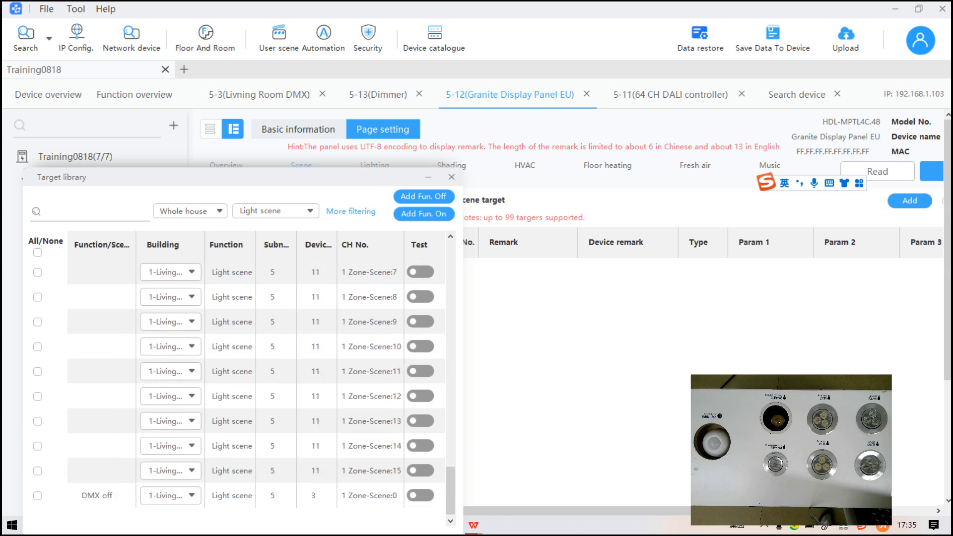
pyautogui.click(38, 396)
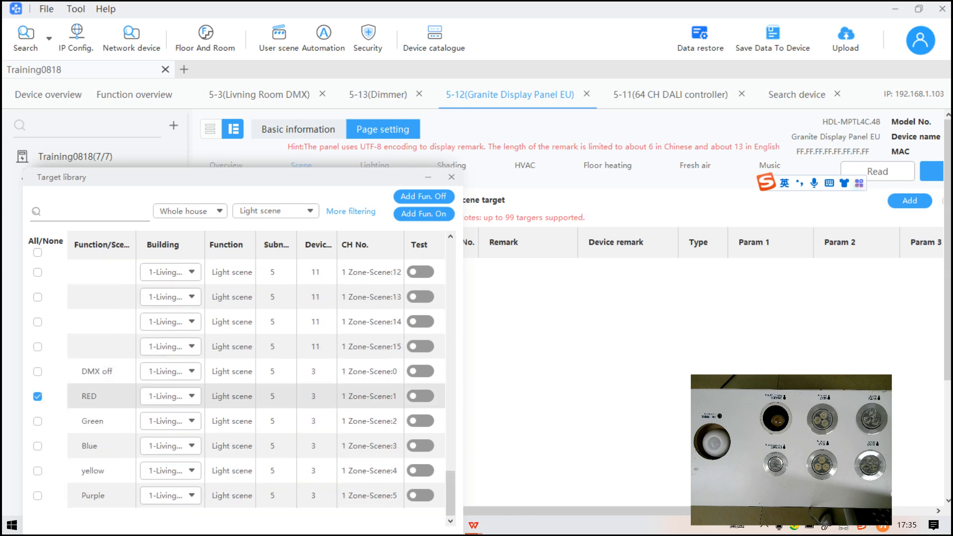
pyautogui.click(423, 214)
pyautogui.click(451, 177)
# - Add the DMX controller's Green light scene as a function-on target of the panel's green scene, then close the target library
pyautogui.click(266, 345)
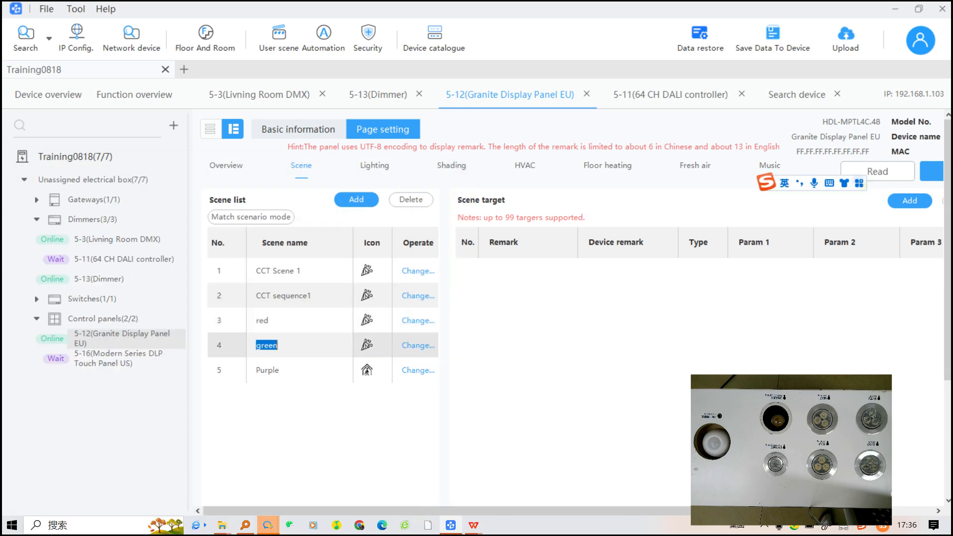
pyautogui.click(910, 201)
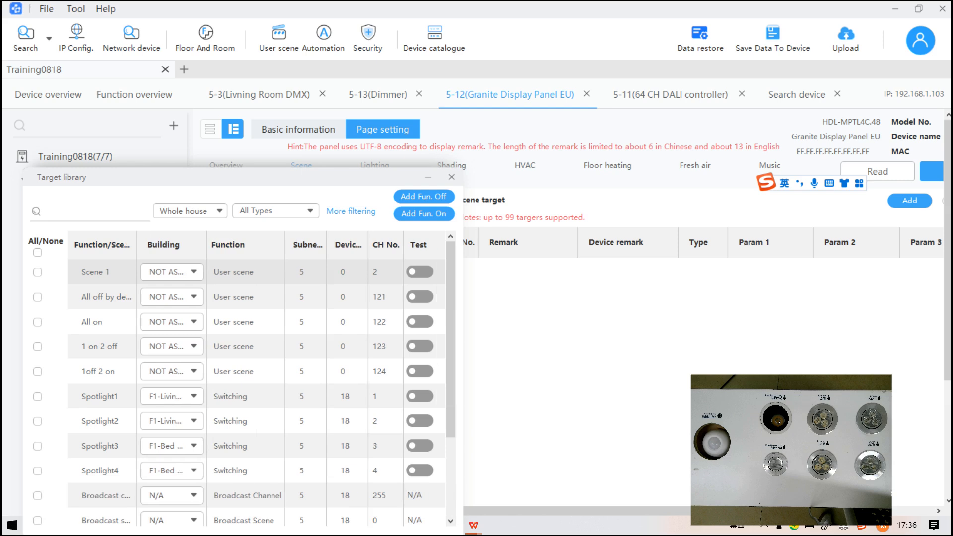
pyautogui.click(276, 211)
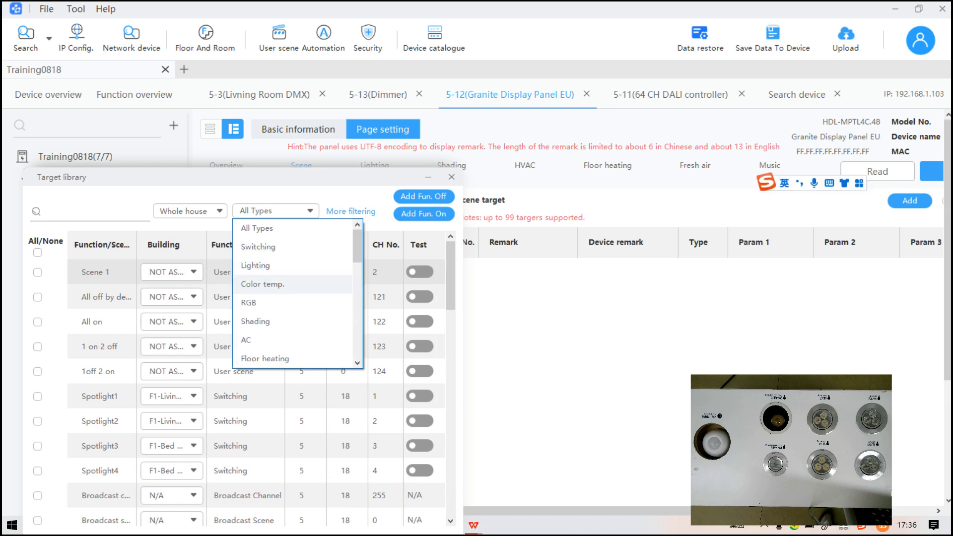
pyautogui.scroll(-6, 293, 293)
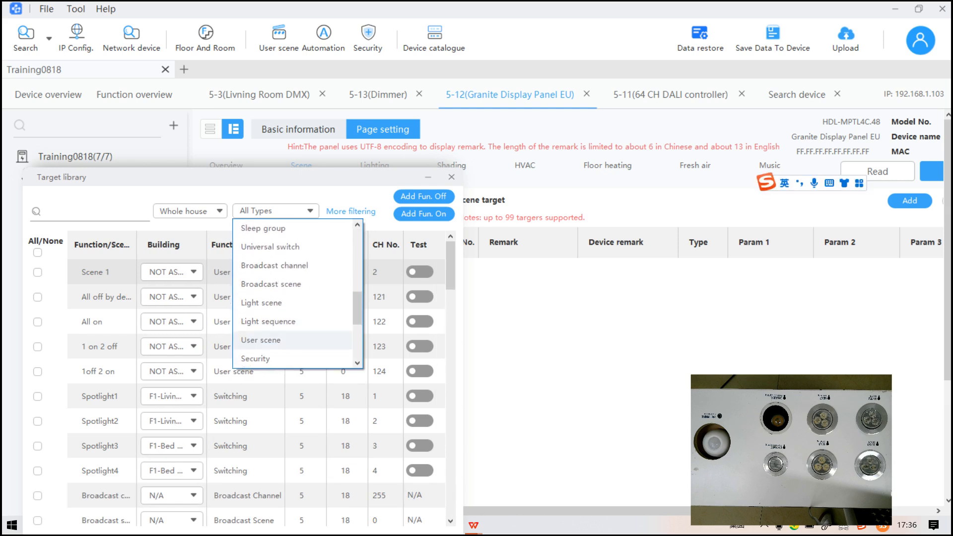
pyautogui.click(261, 303)
pyautogui.scroll(-7, 262, 347)
pyautogui.scroll(-10, 238, 388)
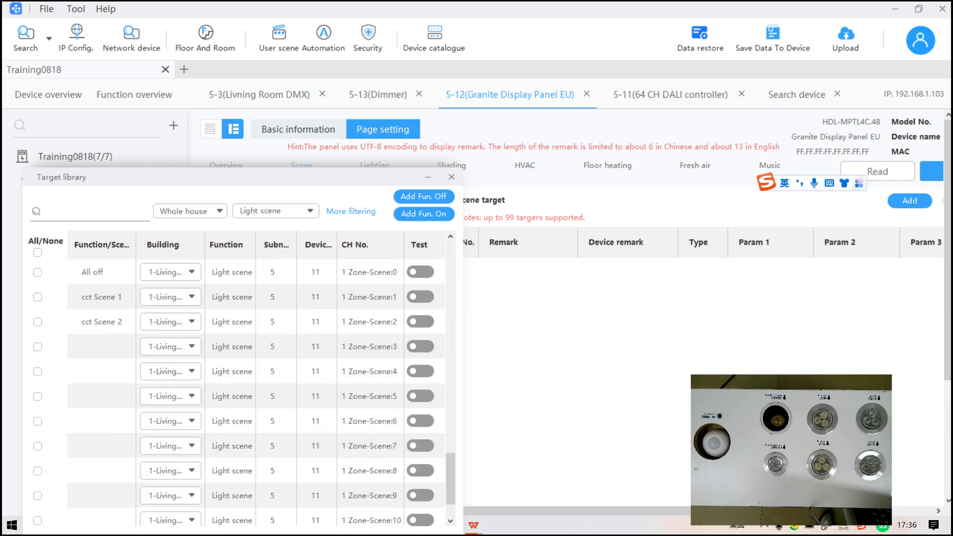
pyautogui.click(37, 422)
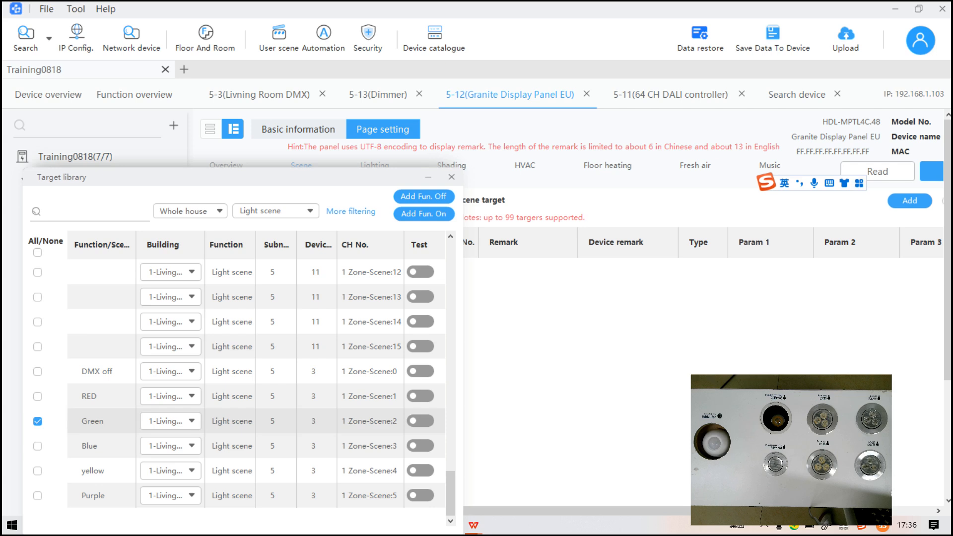
pyautogui.click(423, 213)
pyautogui.click(451, 177)
# - Add the DMX controller's Purple light scene as a function-on target of the panel's Purple scene and save the panel settings
pyautogui.click(278, 370)
pyautogui.click(910, 201)
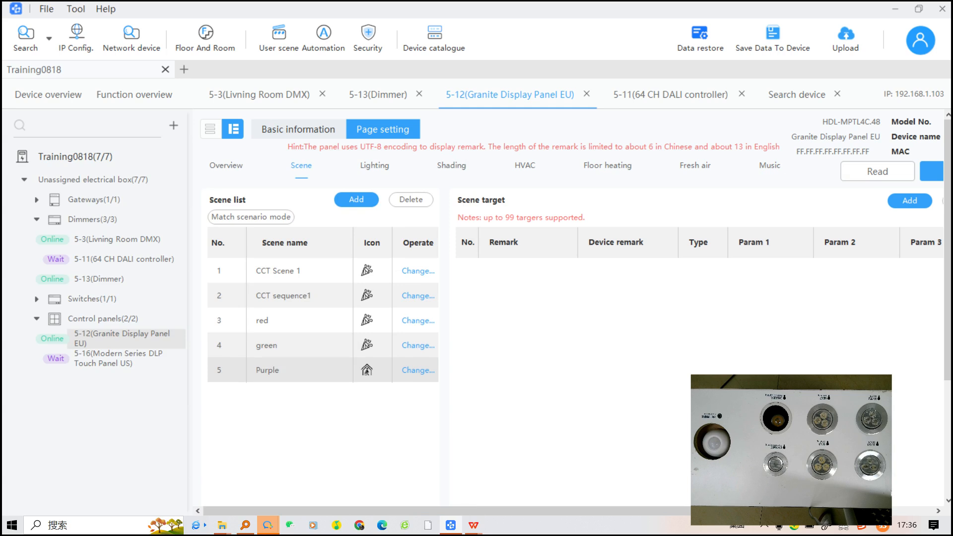
pyautogui.click(295, 211)
pyautogui.scroll(-6, 295, 350)
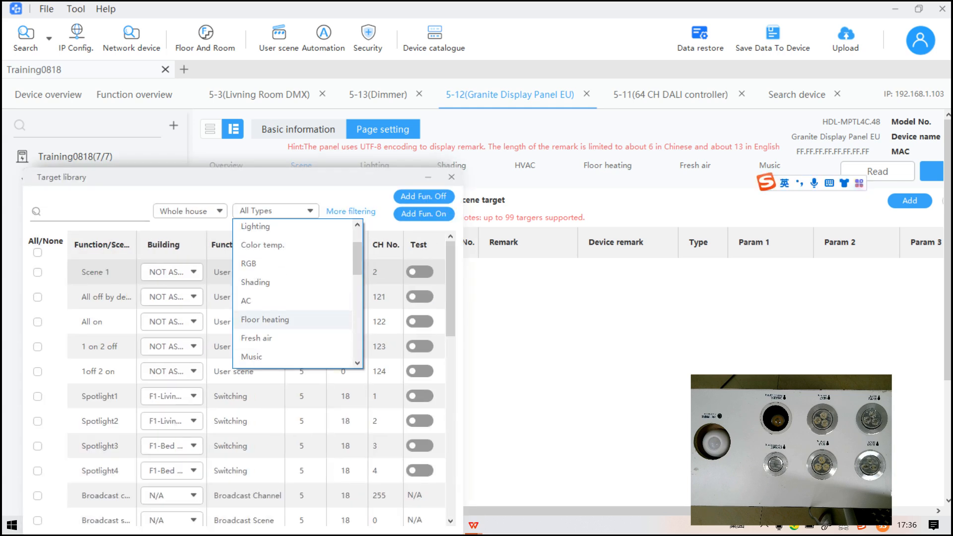
pyautogui.scroll(-3, 293, 278)
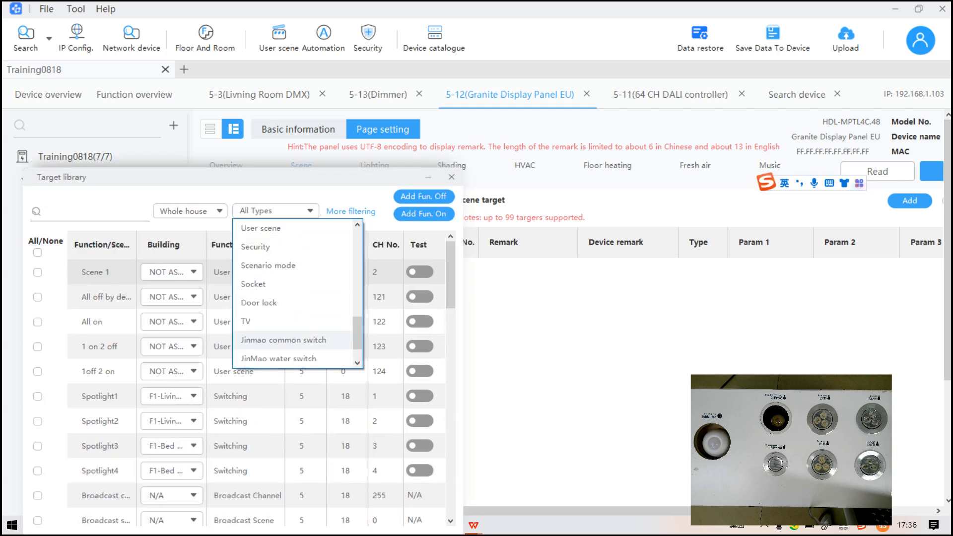
pyautogui.scroll(1, 293, 303)
pyautogui.click(271, 247)
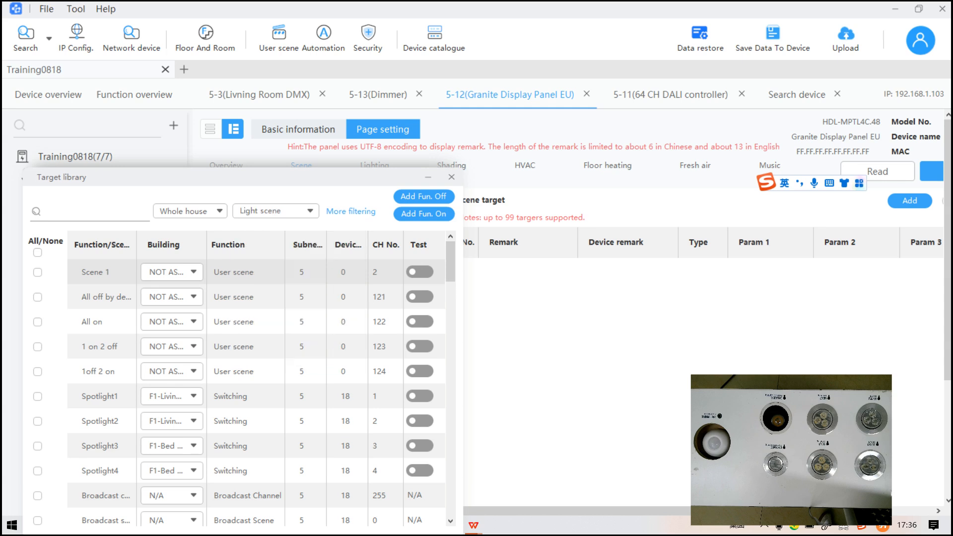
pyautogui.scroll(-10, 239, 377)
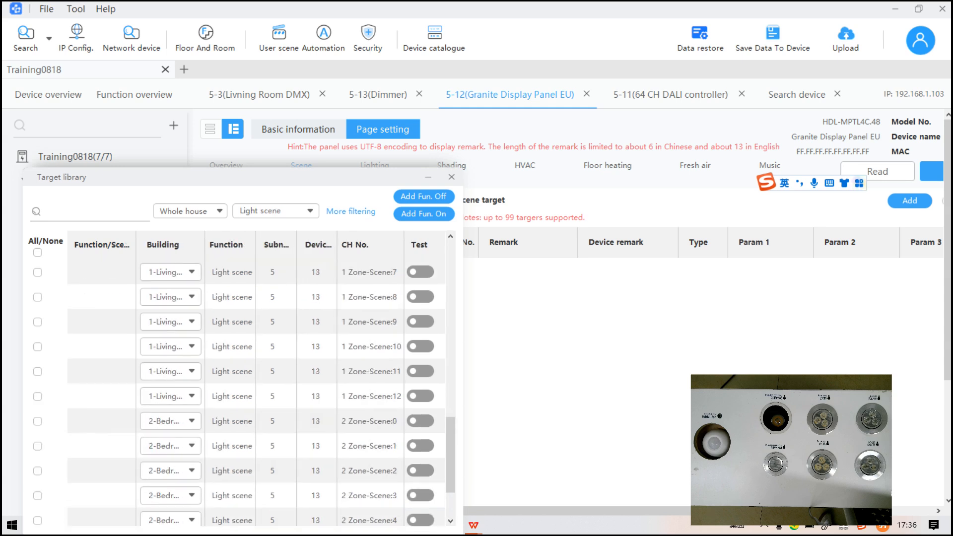
pyautogui.scroll(-10, 239, 377)
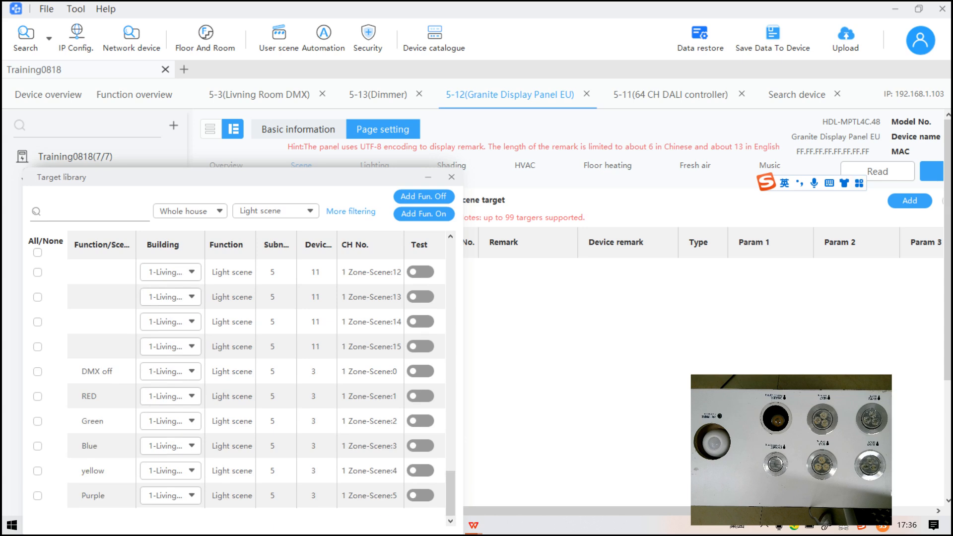
pyautogui.click(38, 496)
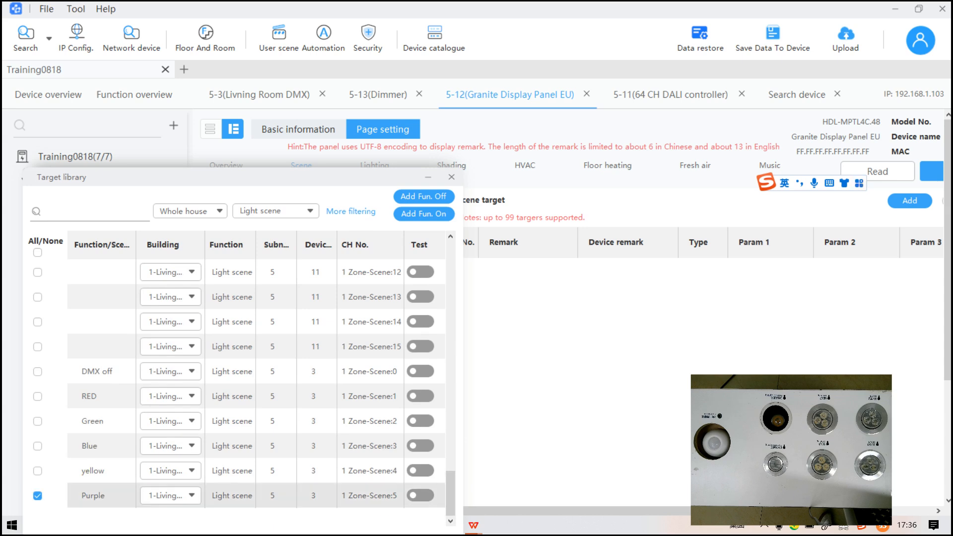
pyautogui.click(424, 214)
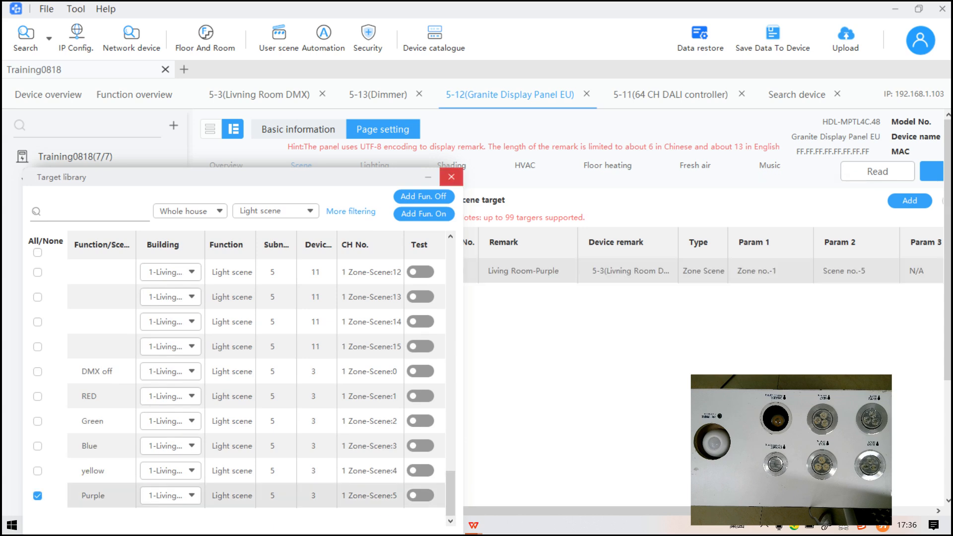
pyautogui.click(452, 177)
pyautogui.click(932, 172)
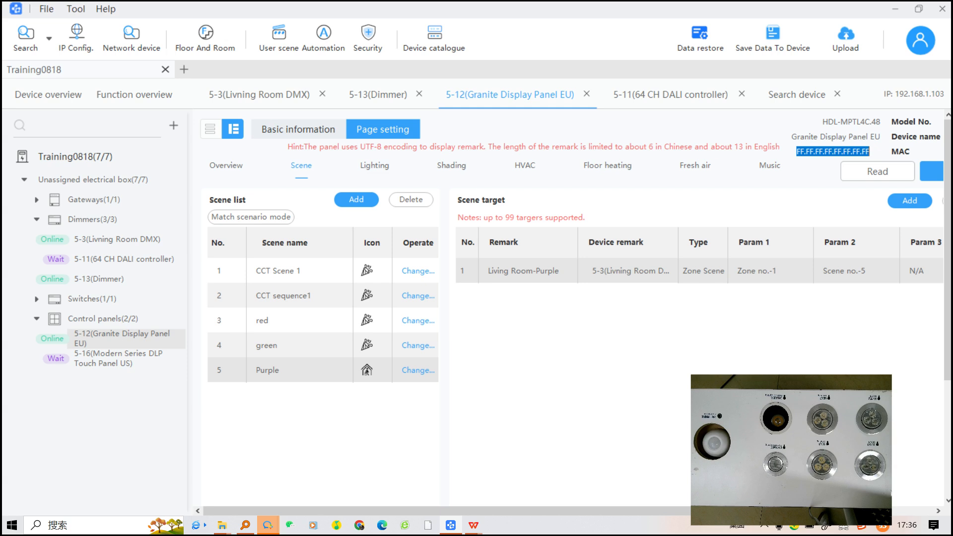
# - Add a sixth scene named "DMX sequence" to the Granite Display Panel's scene list
pyautogui.click(357, 199)
pyautogui.press('capslock')
pyautogui.write('D')
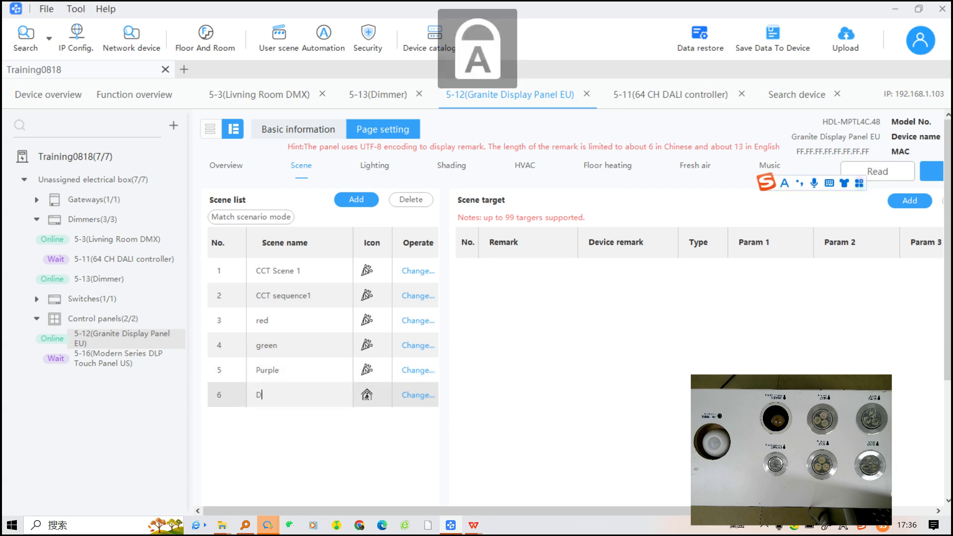
pyautogui.write('MX')
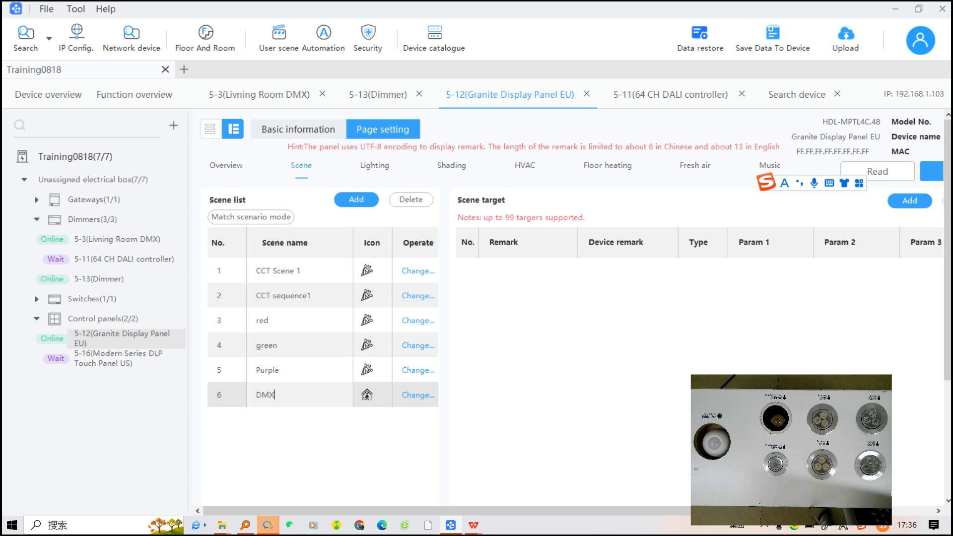
pyautogui.press('capslock')
pyautogui.write('s')
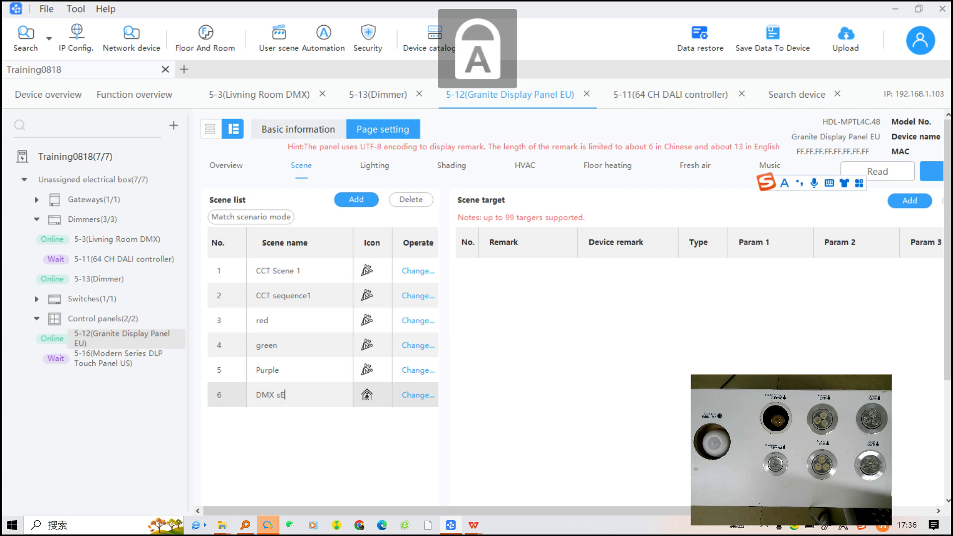
pyautogui.press('capslock')
pyautogui.write('equ')
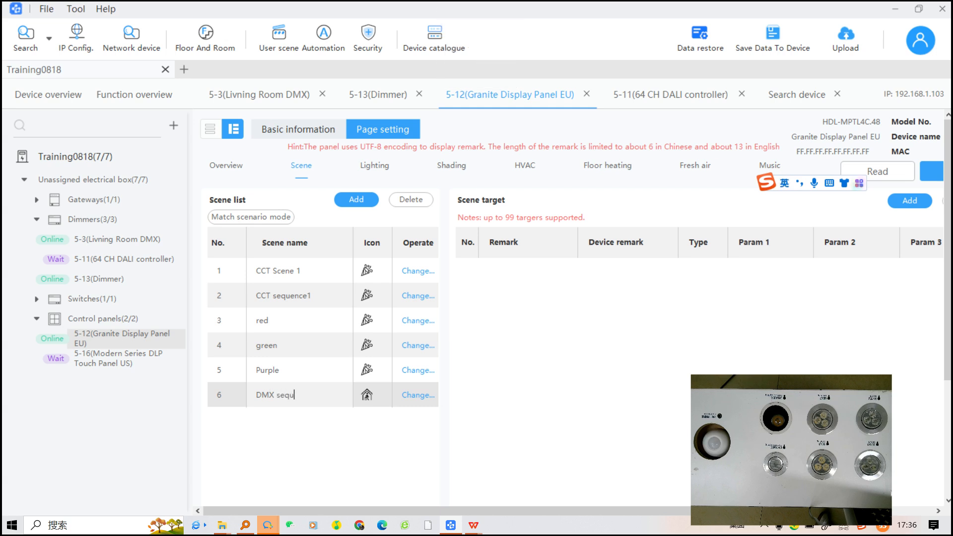
pyautogui.press('BackSpace')
pyautogui.write('ence')
pyautogui.press('BackSpace')
pyautogui.press('BackSpace')
pyautogui.press('BackSpace')
pyautogui.press('BackSpace')
pyautogui.write('uence')
# - Add the DMX controller's rgb SHOW light sequence as a target of the panel's DMX sequence scene, then close the target library
pyautogui.click(910, 201)
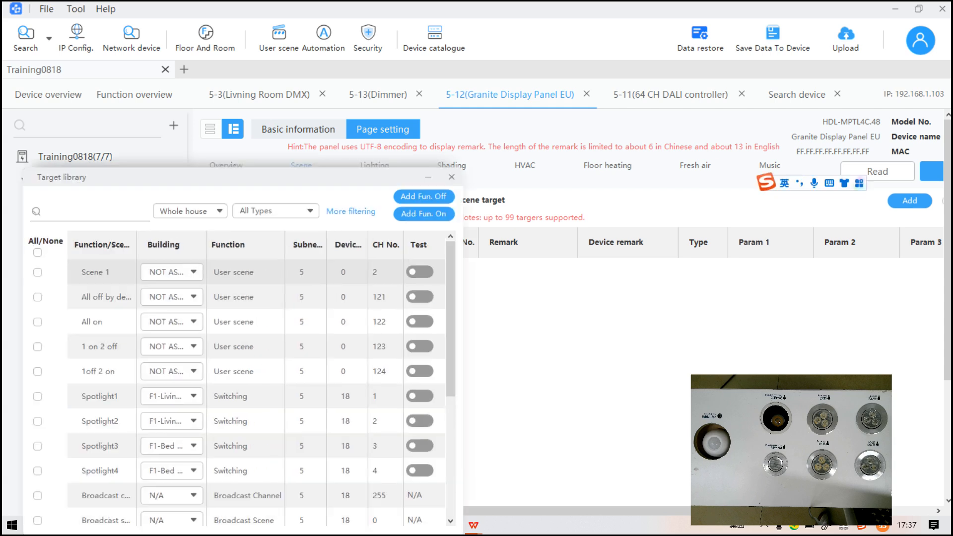
pyautogui.click(277, 211)
pyautogui.scroll(-10, 293, 320)
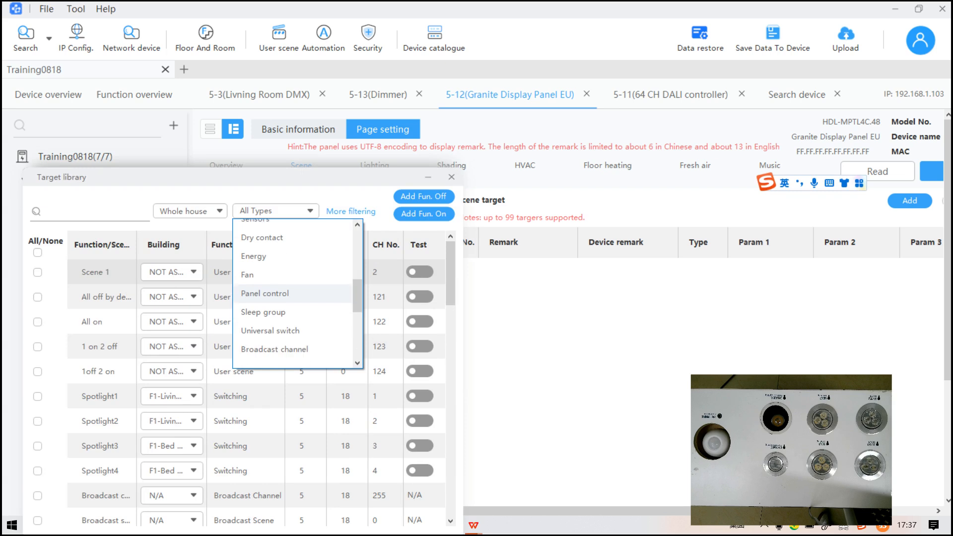
pyautogui.click(293, 321)
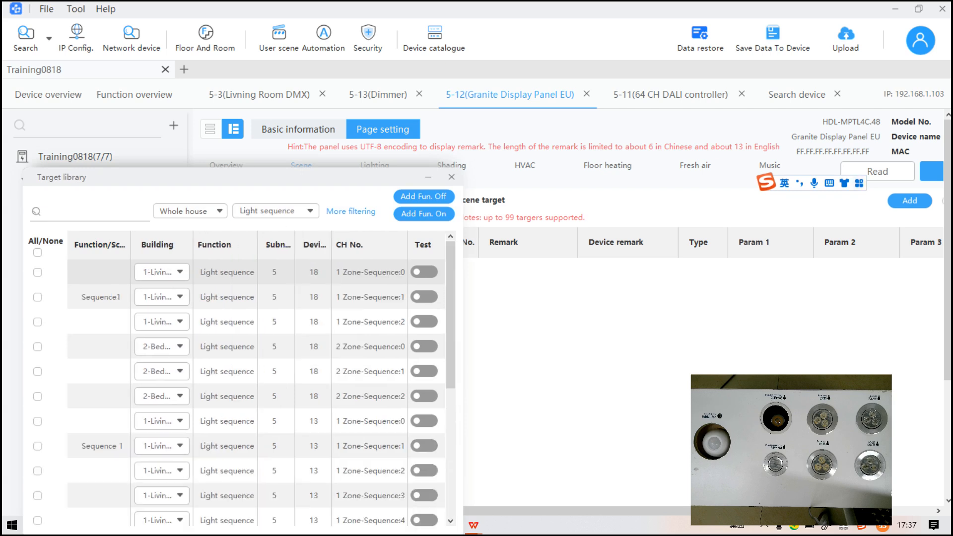
pyautogui.scroll(3, 293, 348)
pyautogui.scroll(-18, 293, 348)
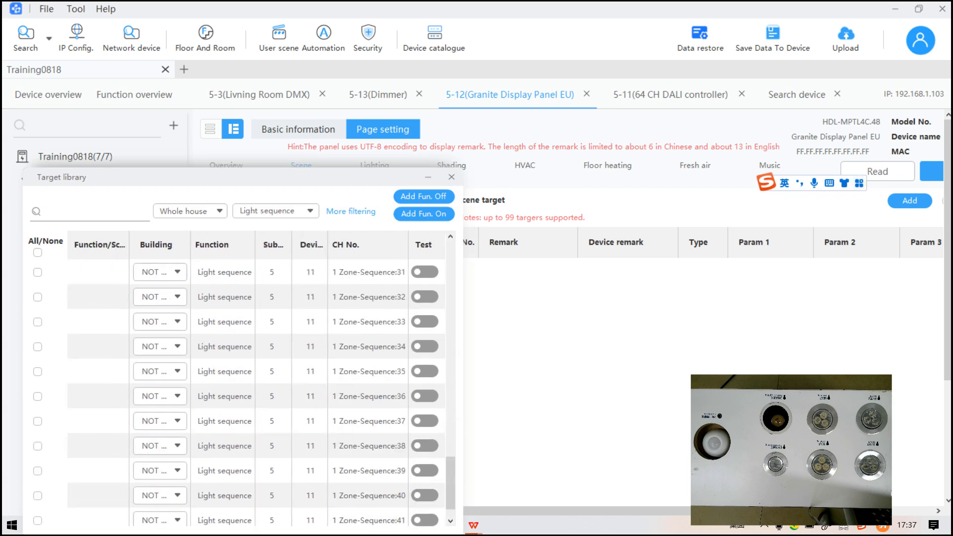
pyautogui.scroll(-7, 238, 387)
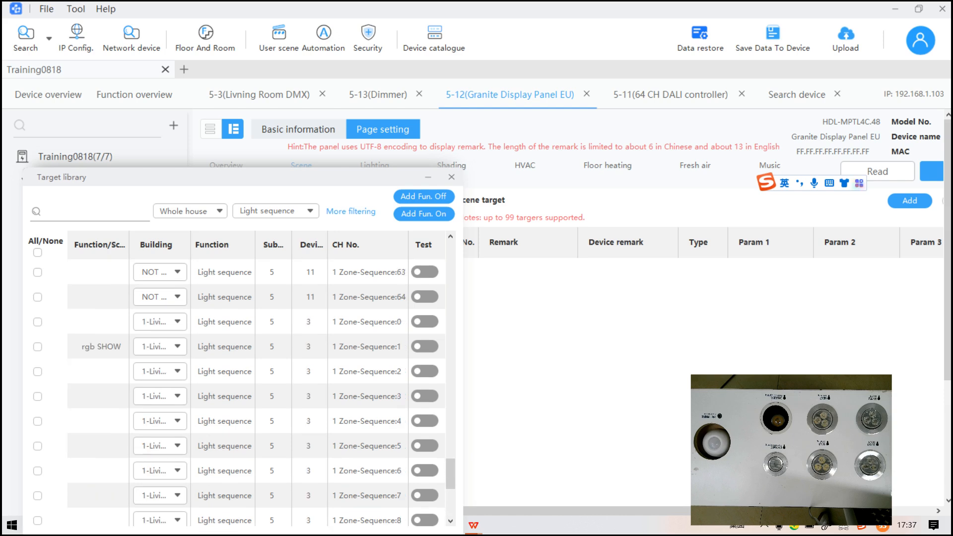
pyautogui.click(37, 347)
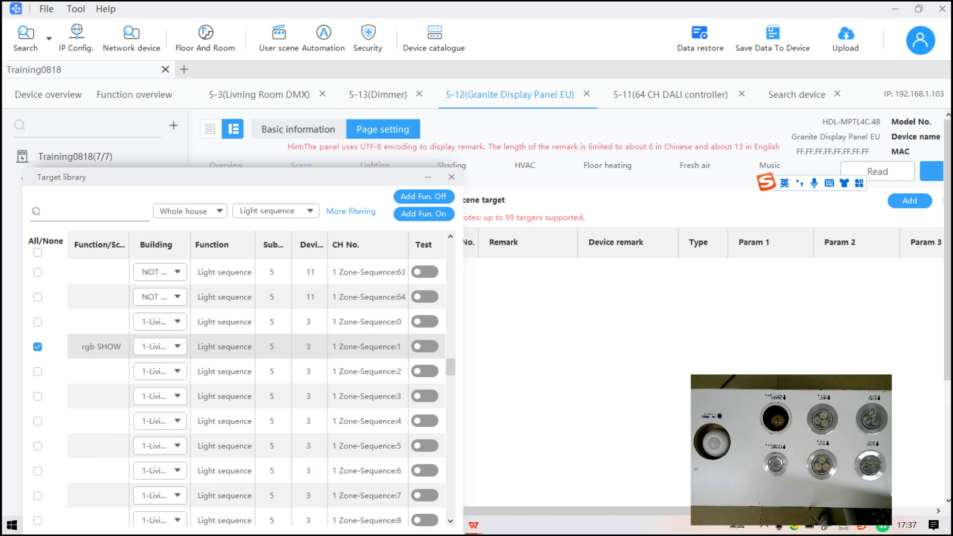
pyautogui.click(910, 200)
pyautogui.click(451, 177)
# - Check the living room DMX controller's light sequence and its steps, then save the Granite Display Panel's settings to the device
pyautogui.click(259, 95)
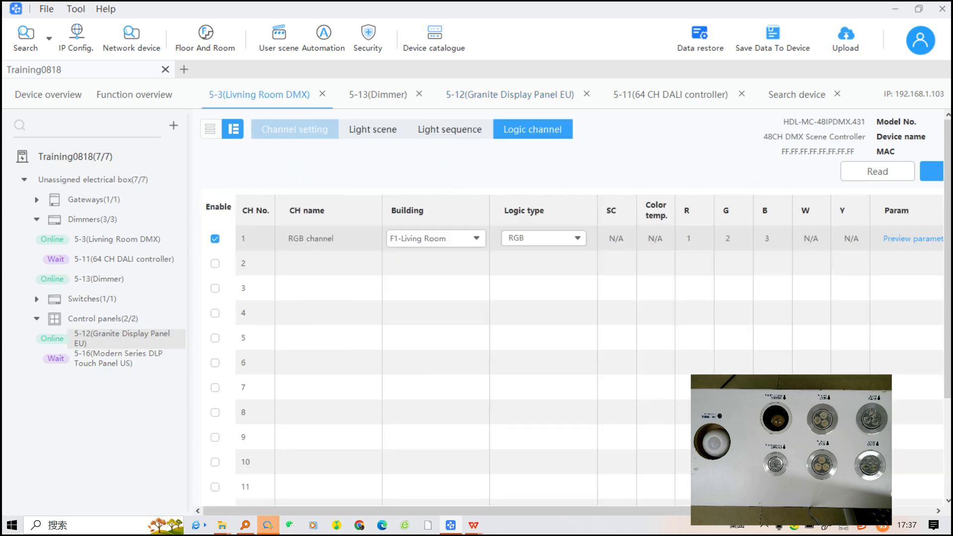
pyautogui.click(449, 129)
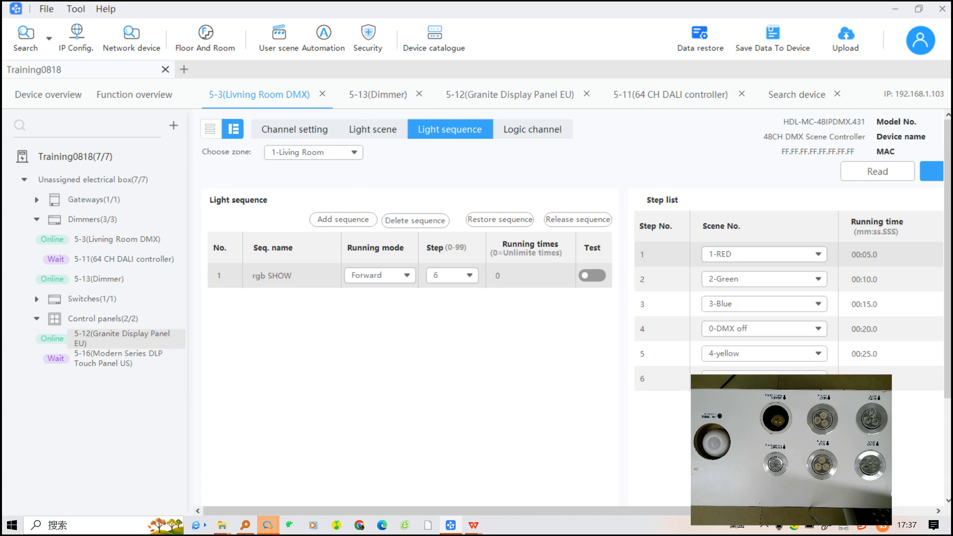
pyautogui.click(510, 94)
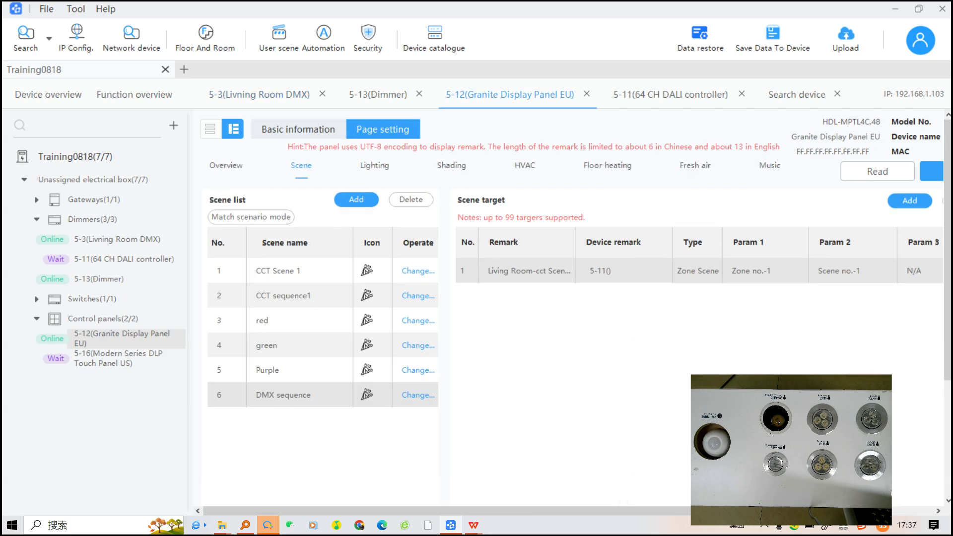
pyautogui.click(931, 171)
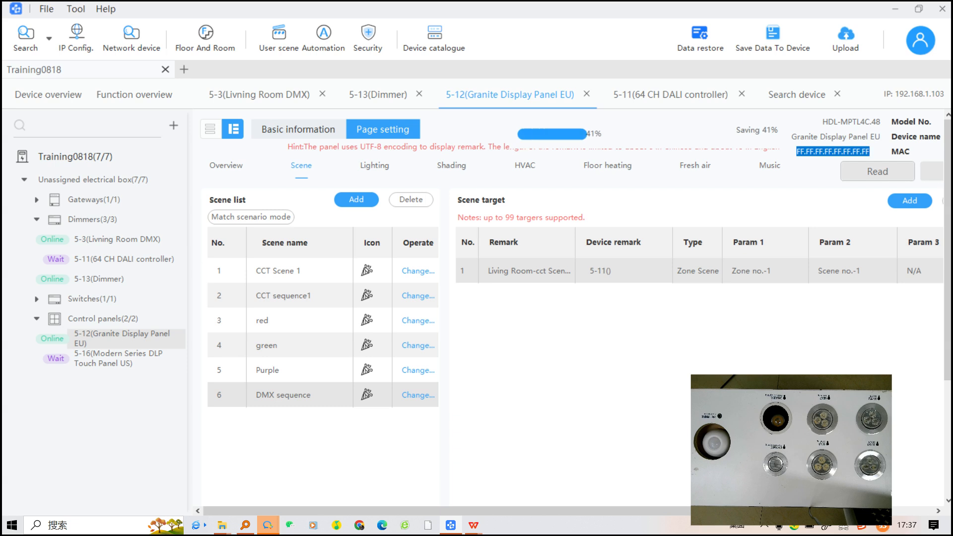